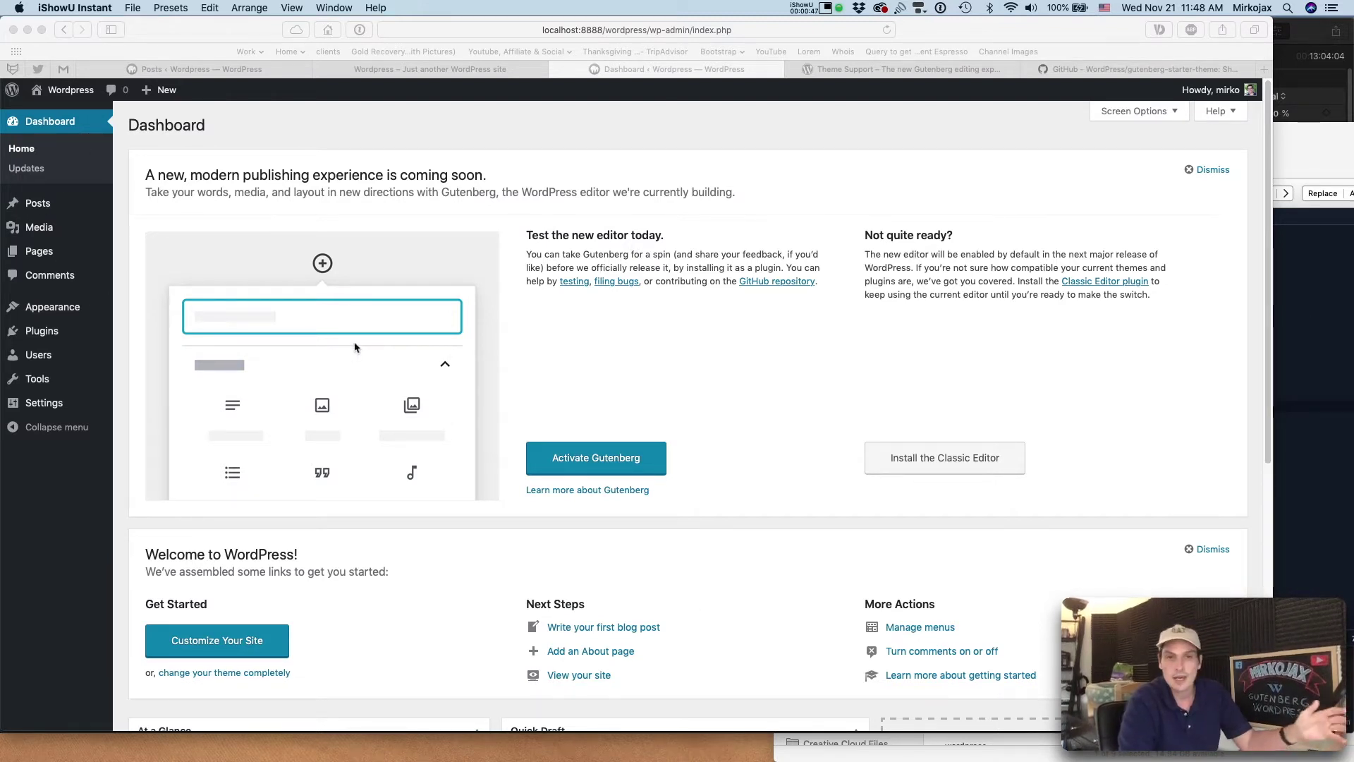
- Activate the Gutenberg editor for the WordPress site
click(633, 466)
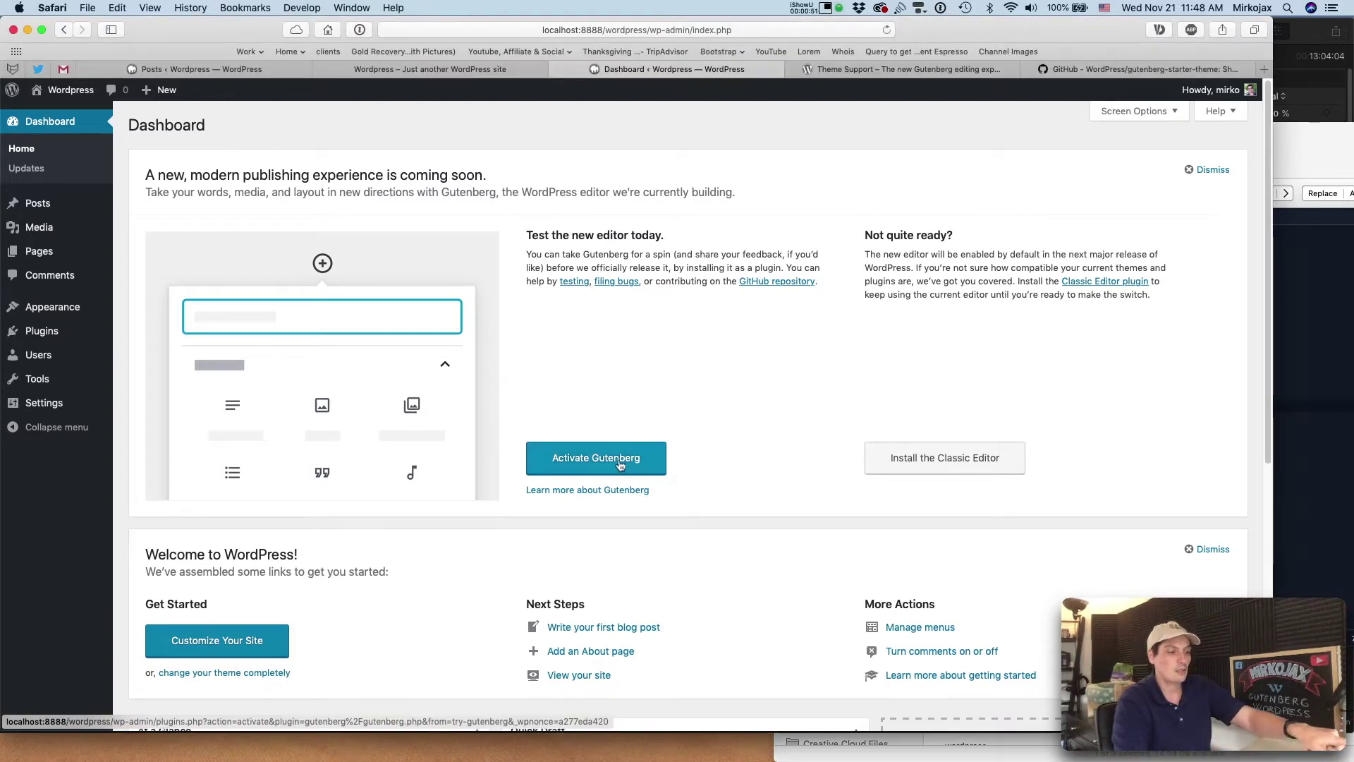
click(621, 460)
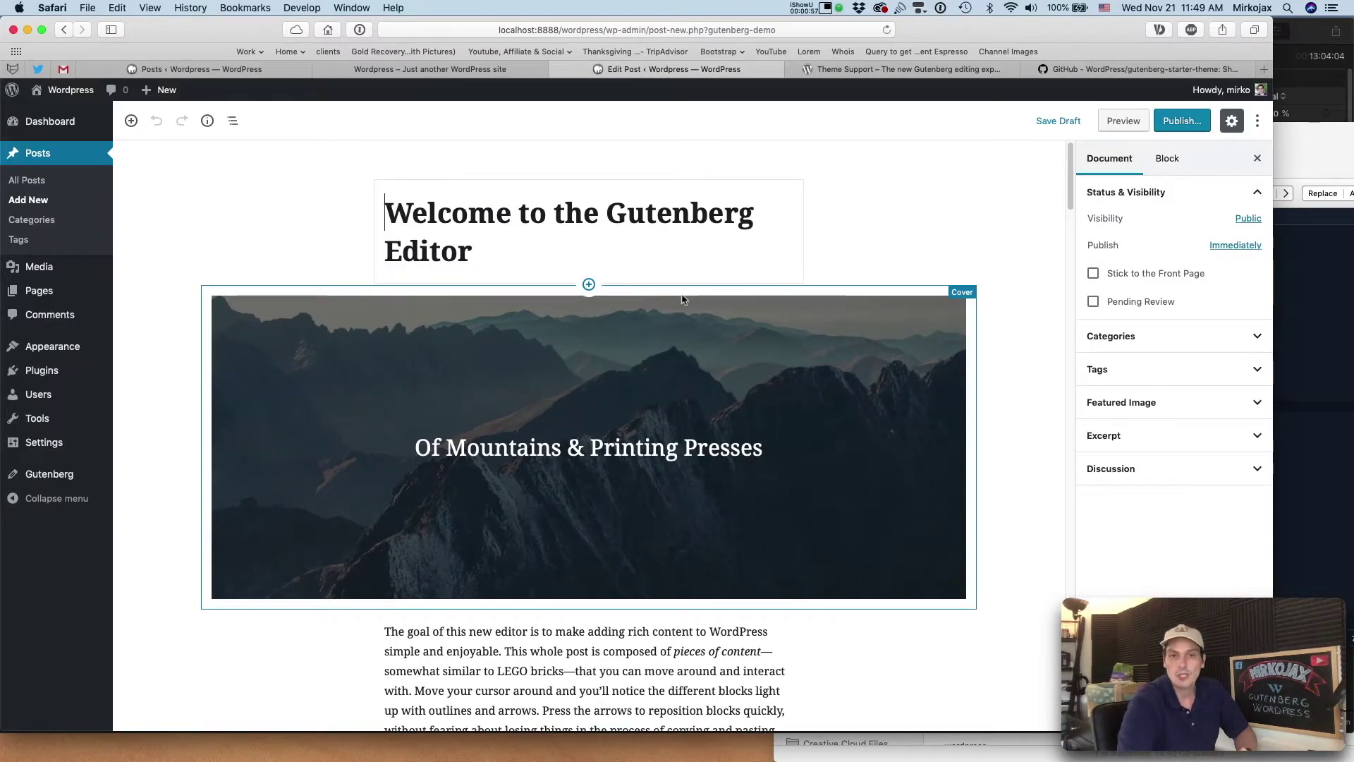
- Look through the Gutenberg demo post's text and media blocks and inspect the settings of its opening paragraphs
scroll(838, 600, down, 7)
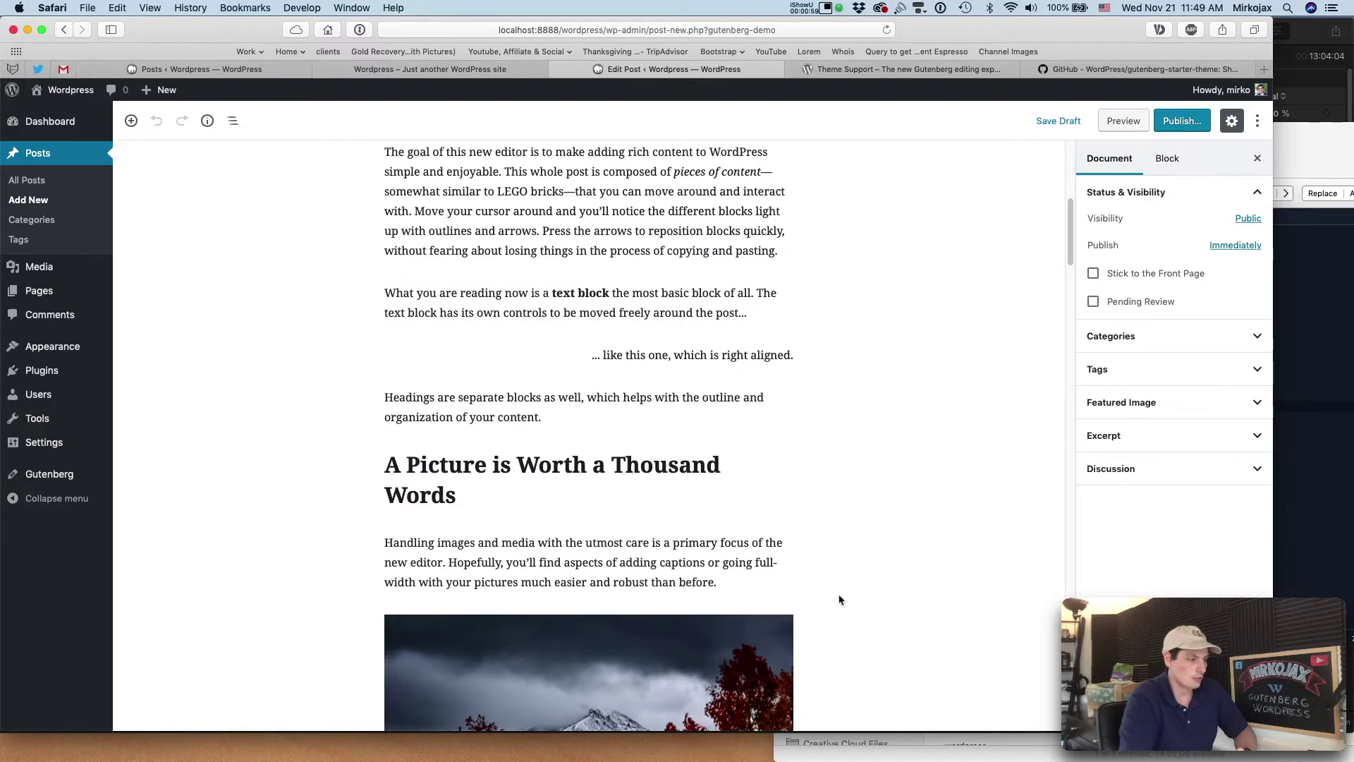
scroll(839, 600, down, 20)
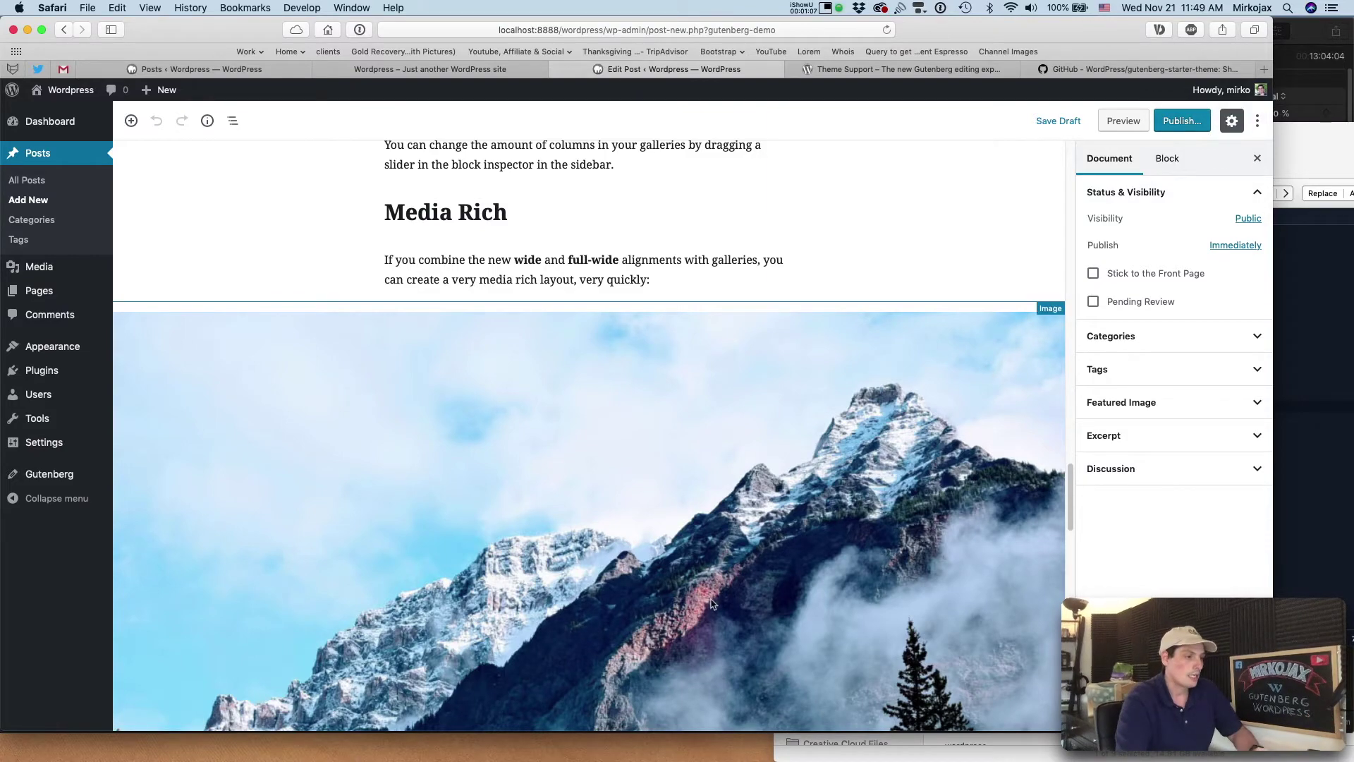
scroll(711, 605, down, 15)
scroll(774, 565, up, 20)
scroll(776, 543, up, 15)
scroll(577, 423, down, 4)
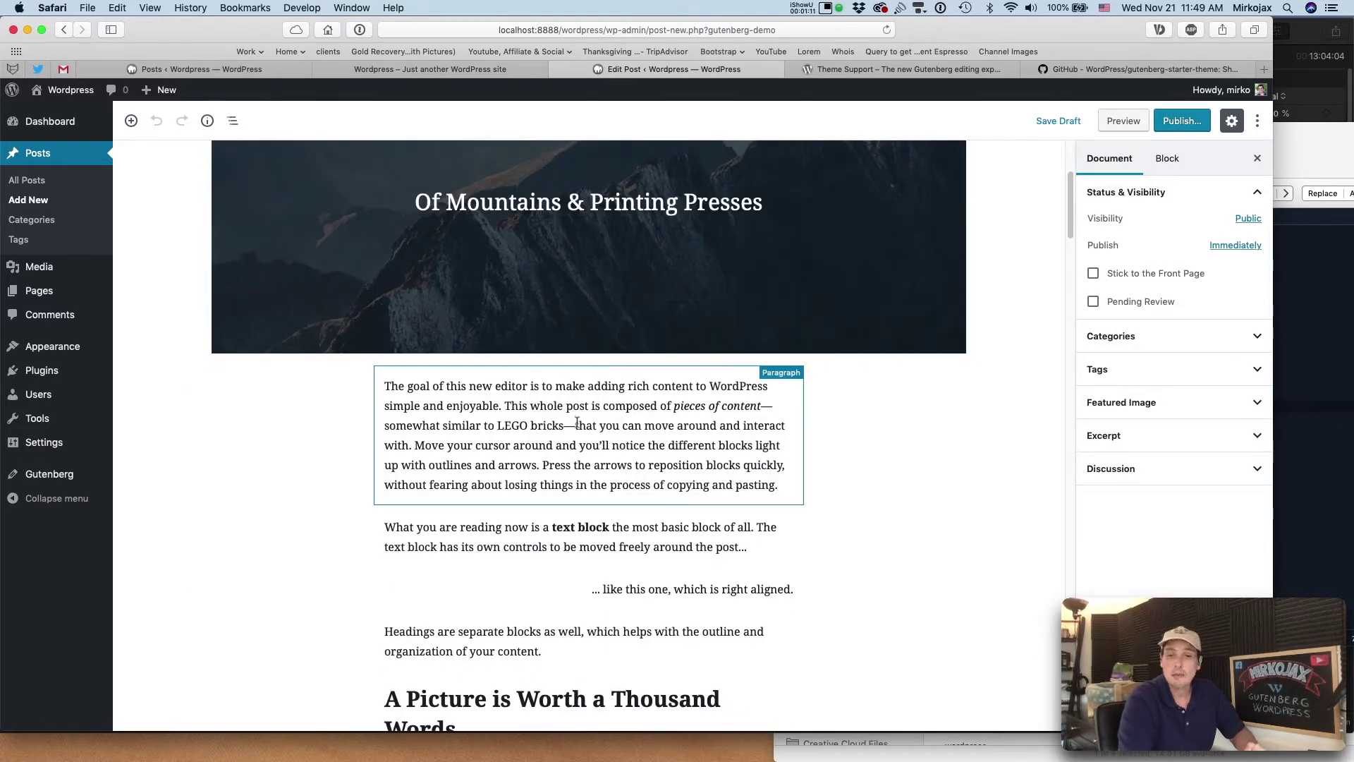
click(576, 424)
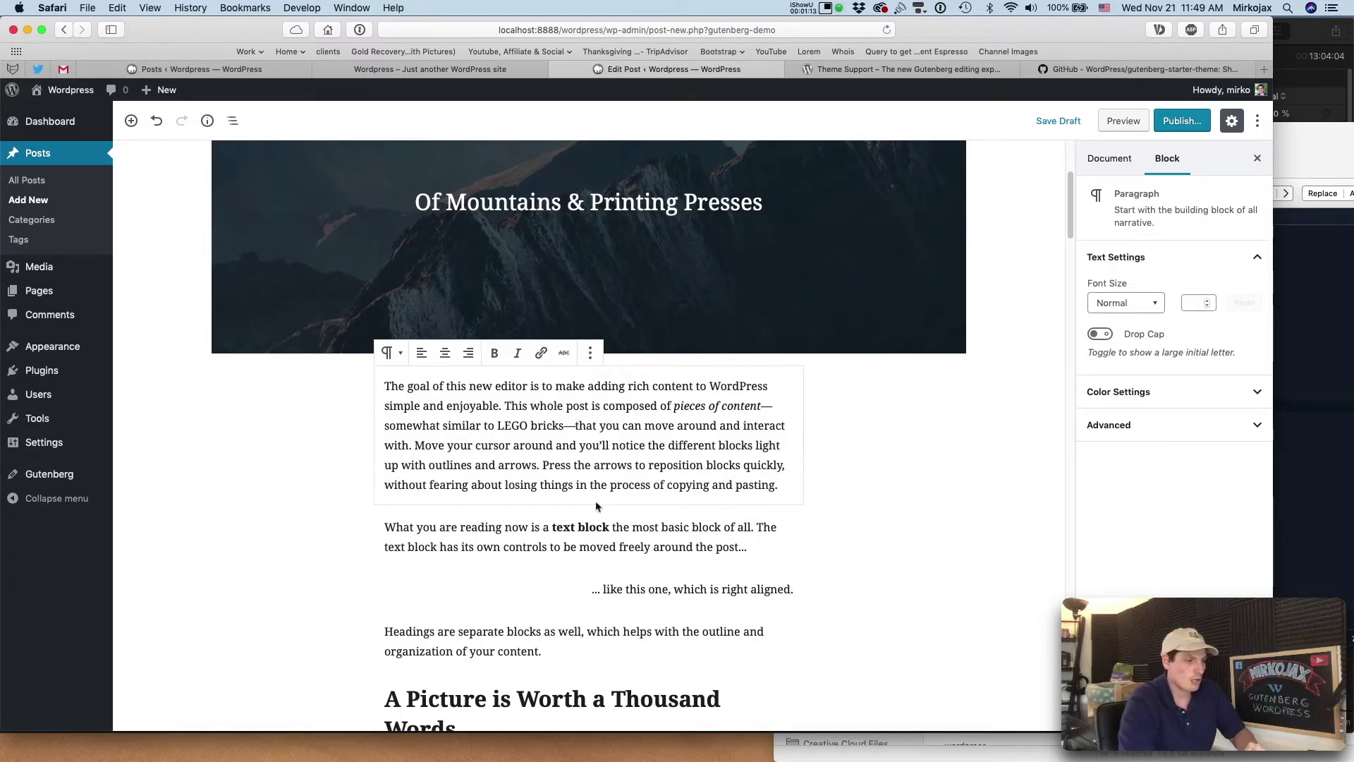
click(553, 539)
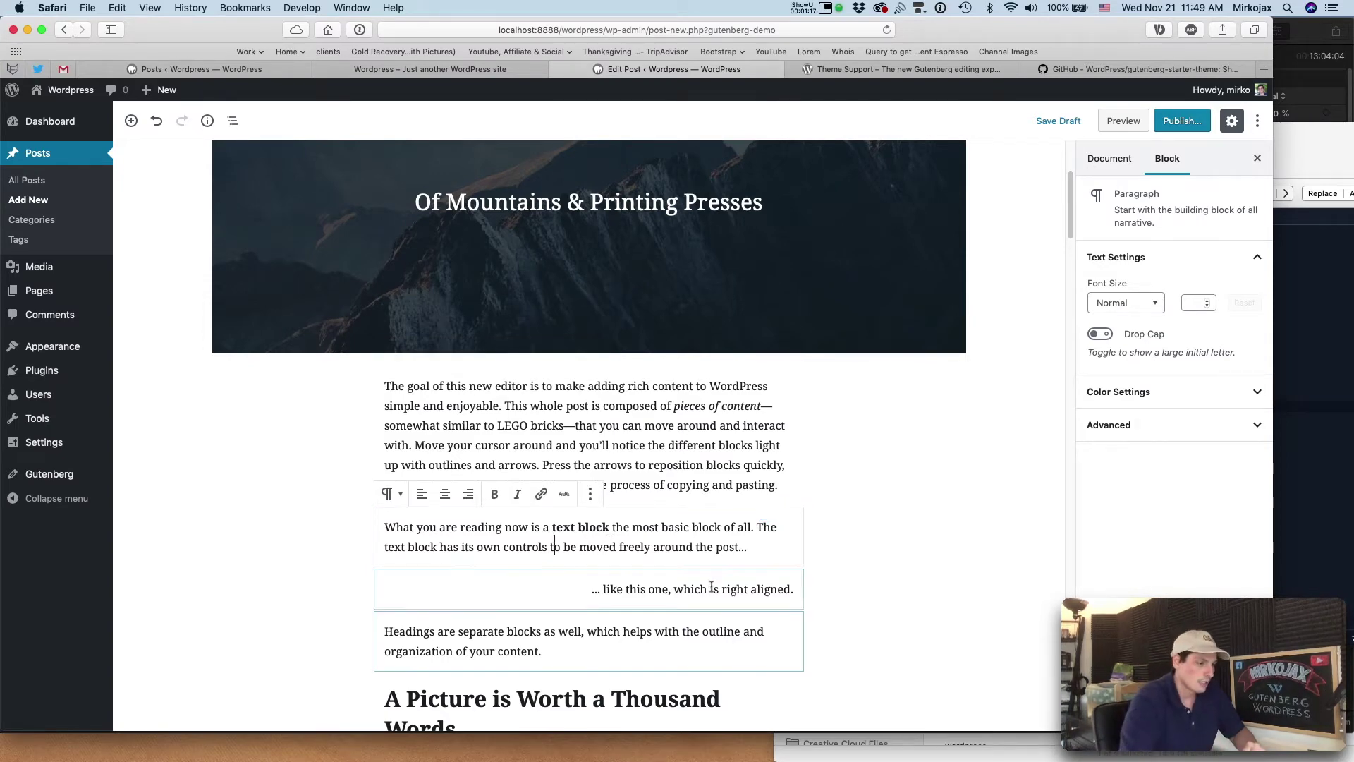
key(Down)
scroll(602, 648, down, 5)
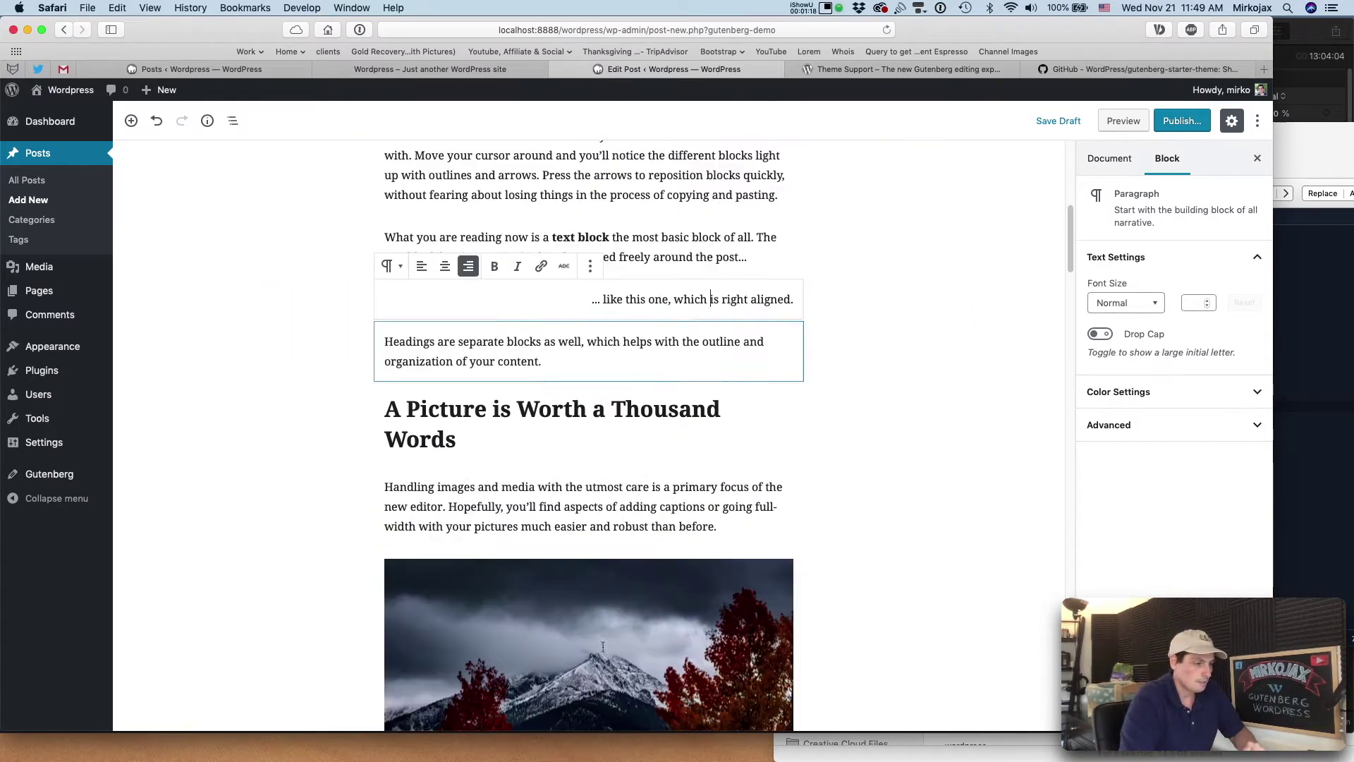
- Try several levels on the "A Picture is Worth a Thousand Words" heading and set it to H4
click(529, 421)
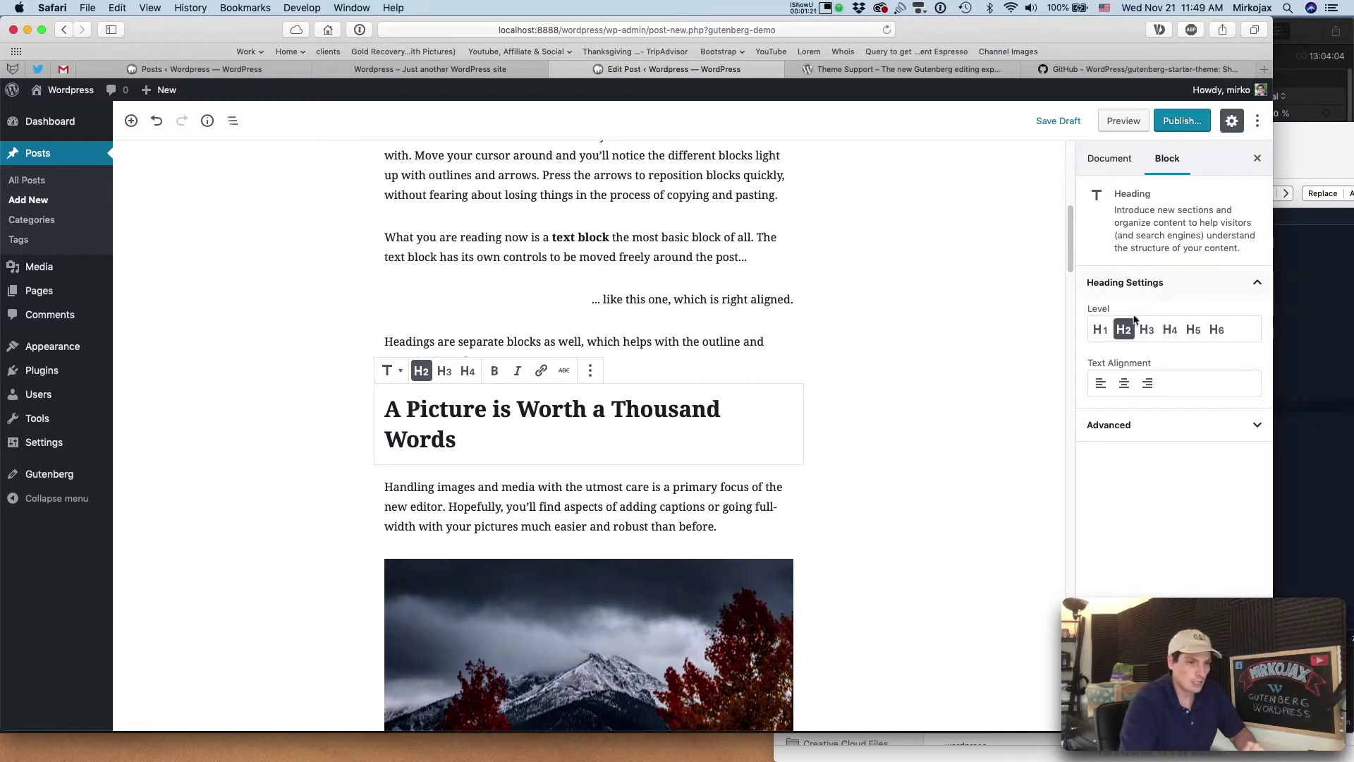
click(1103, 338)
click(1124, 335)
click(1147, 336)
click(1170, 335)
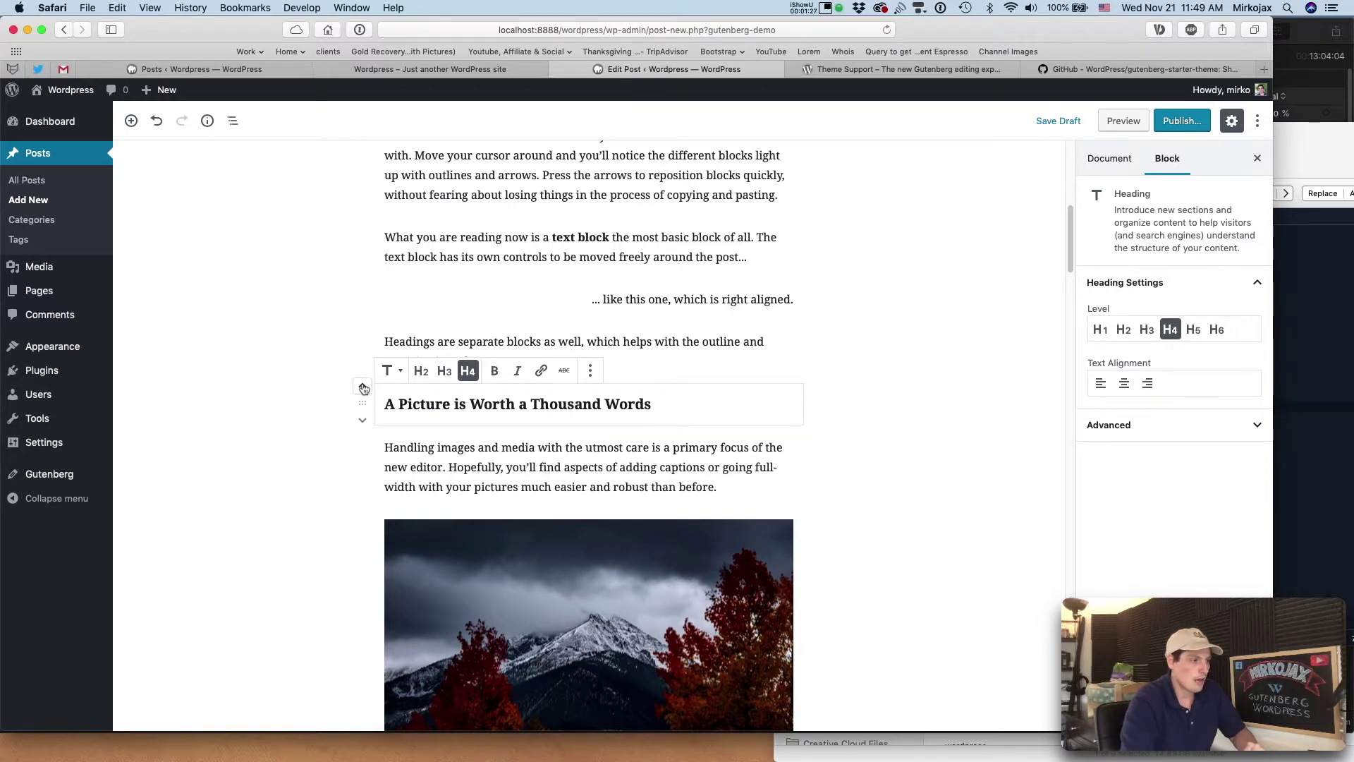
- Move the "A Picture is Worth a Thousand Words" heading up three blocks and back down to its original place
click(362, 387)
click(363, 387)
click(363, 387)
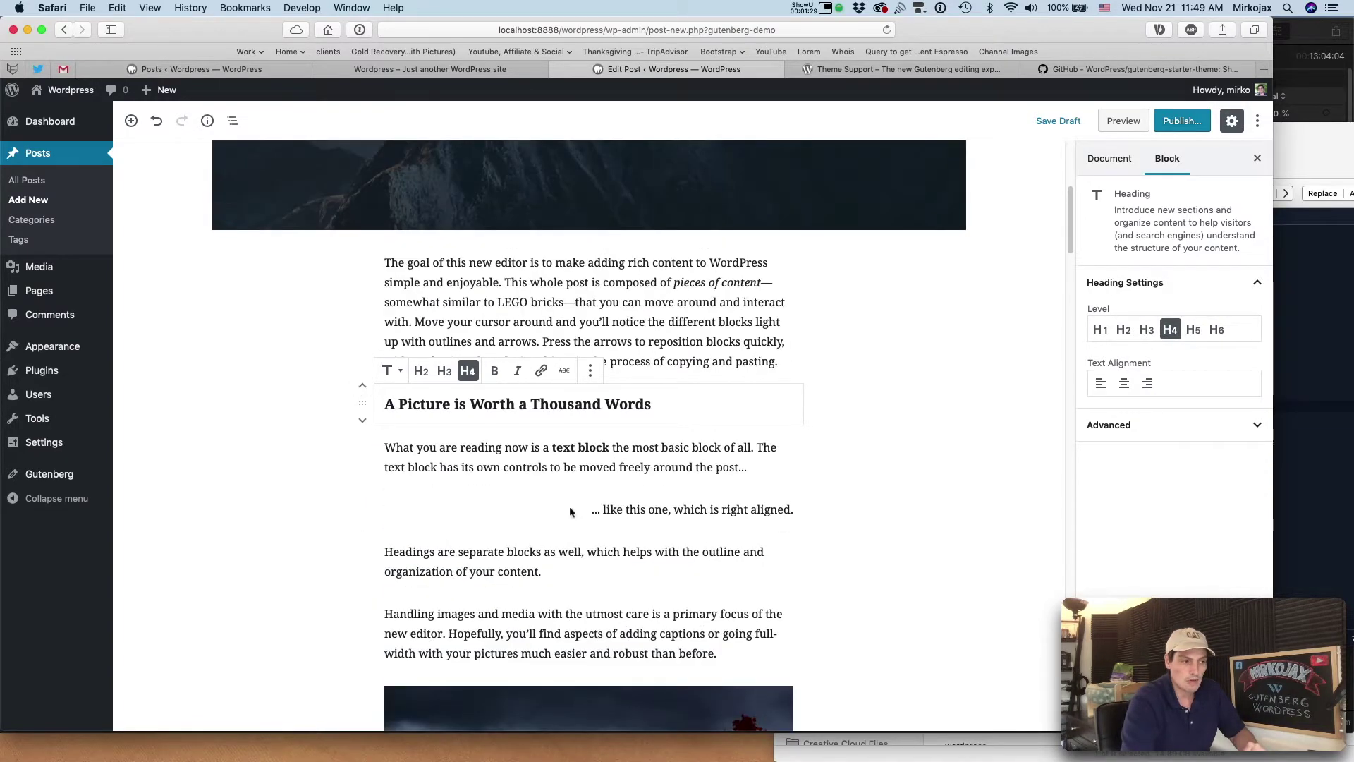
click(363, 421)
click(363, 422)
click(363, 422)
- Move the mountain image block below the paragraph about editing the caption, directly above "The Inserter Tool" heading
scroll(554, 523, down, 3)
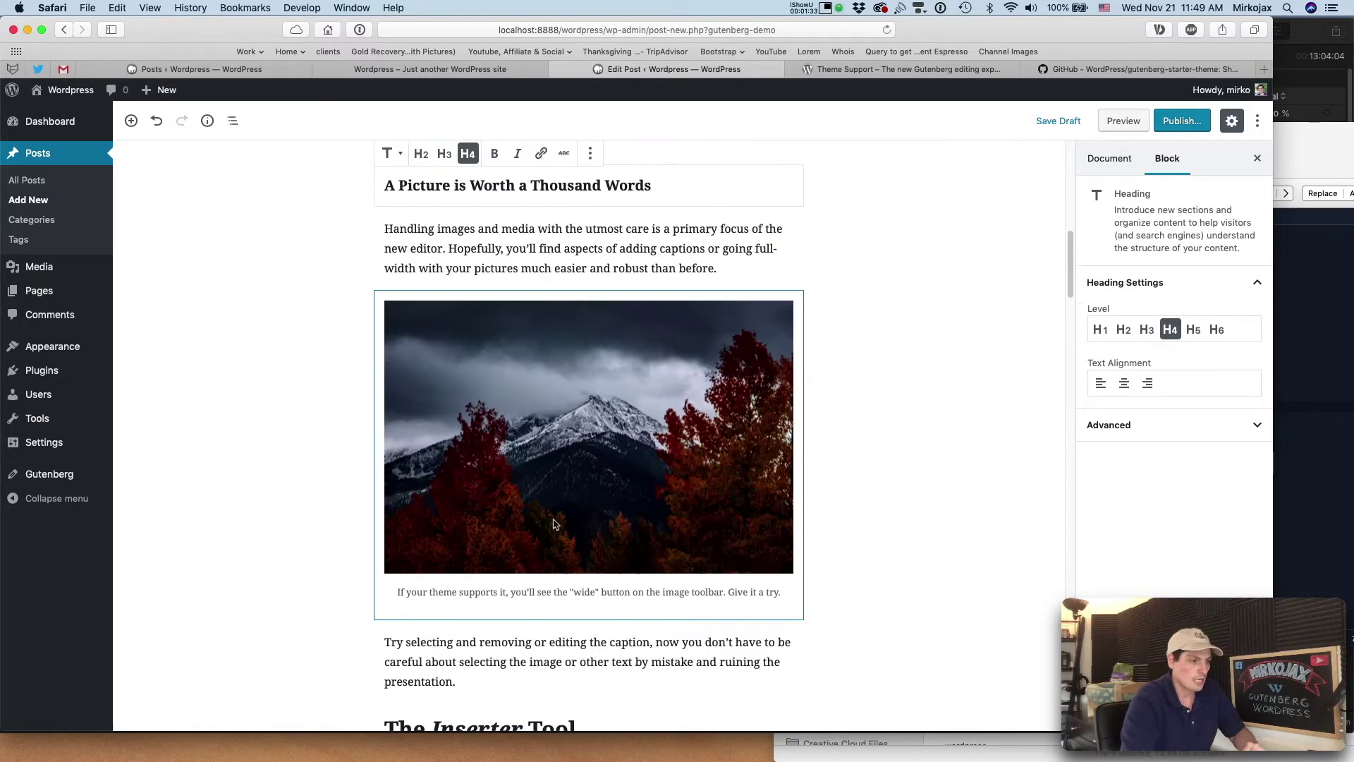
scroll(704, 570, down, 5)
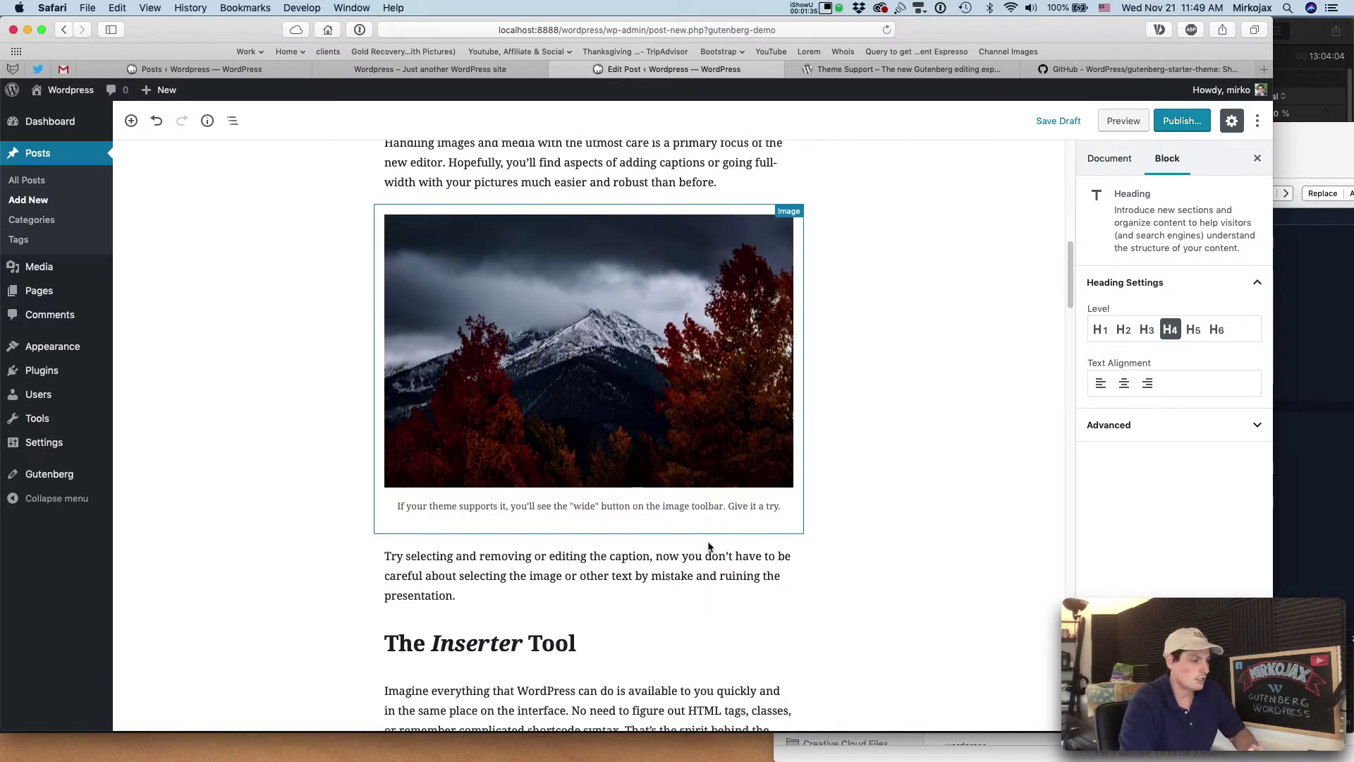
scroll(478, 340, up, 2)
scroll(477, 340, up, 2)
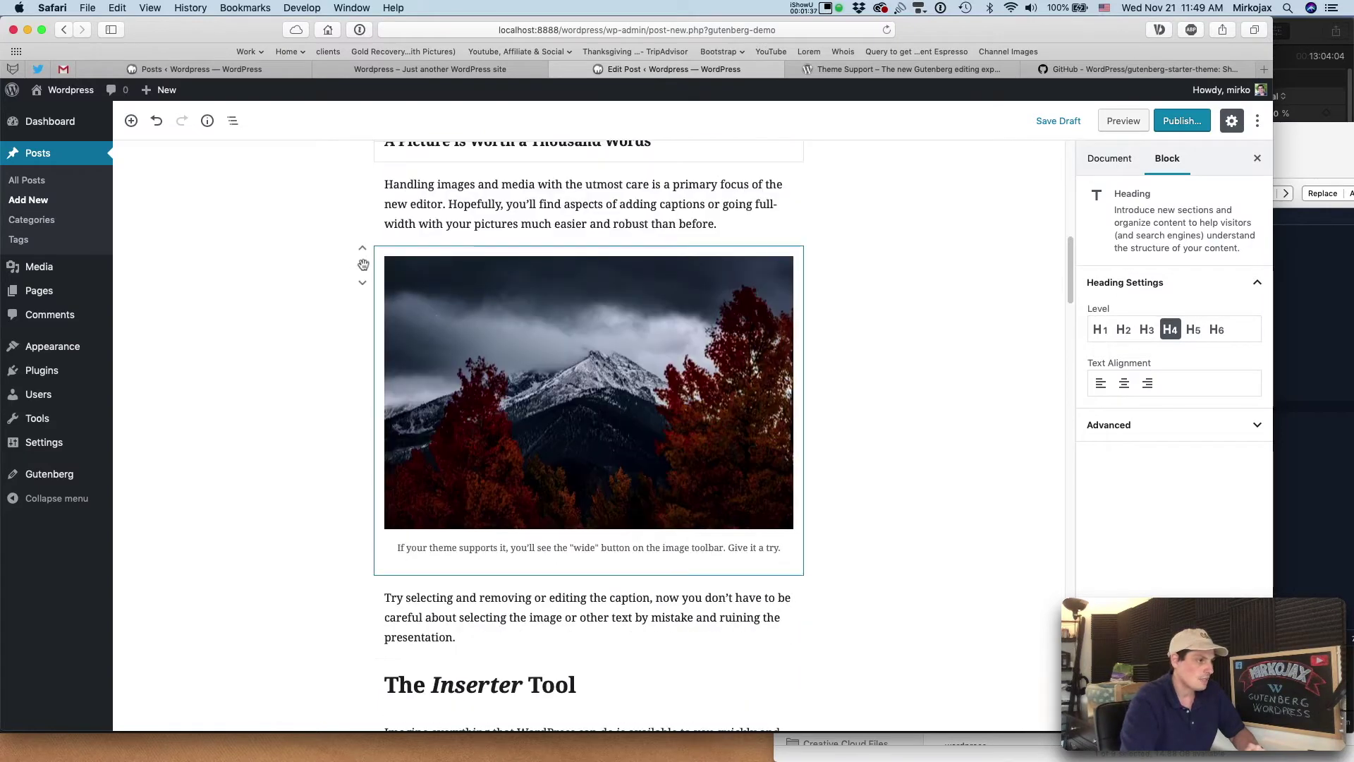
click(363, 265)
drag(383, 161, 379, 583)
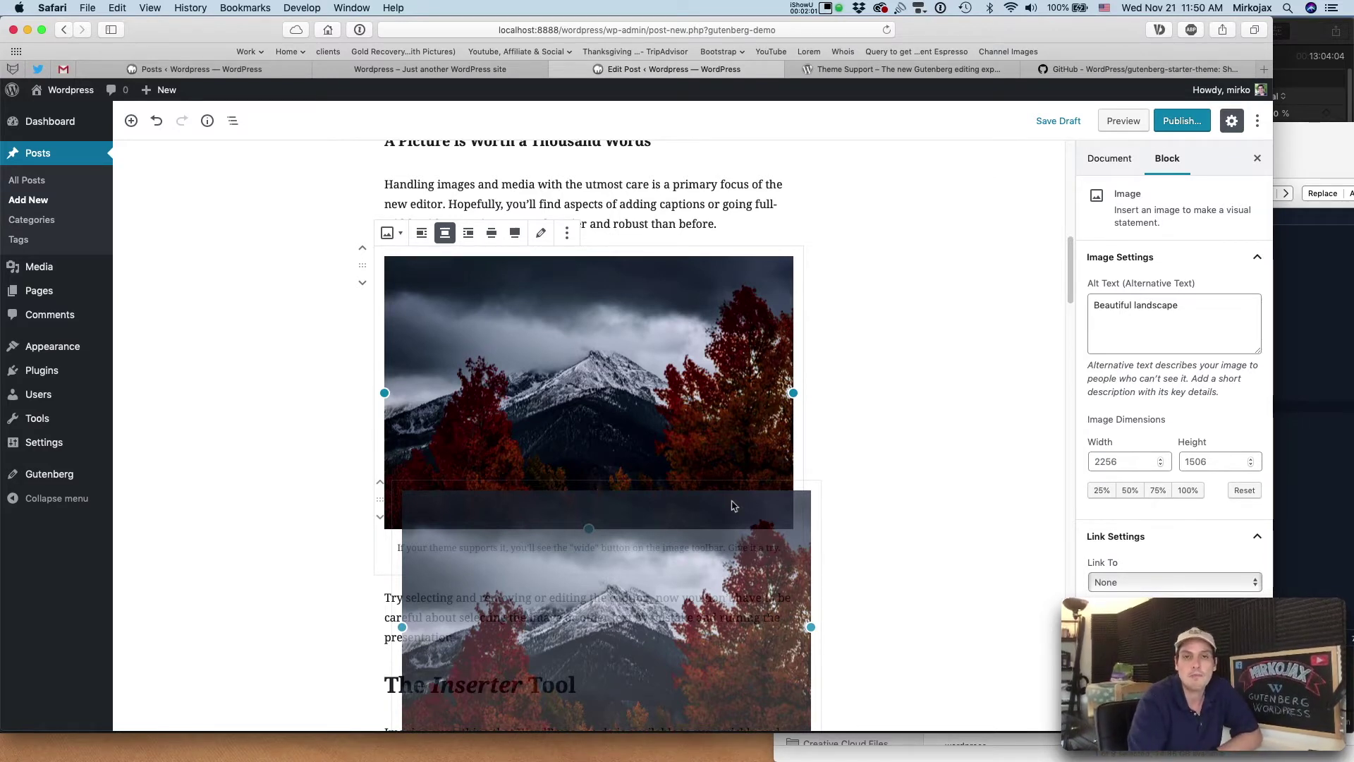
drag(732, 505, 732, 505)
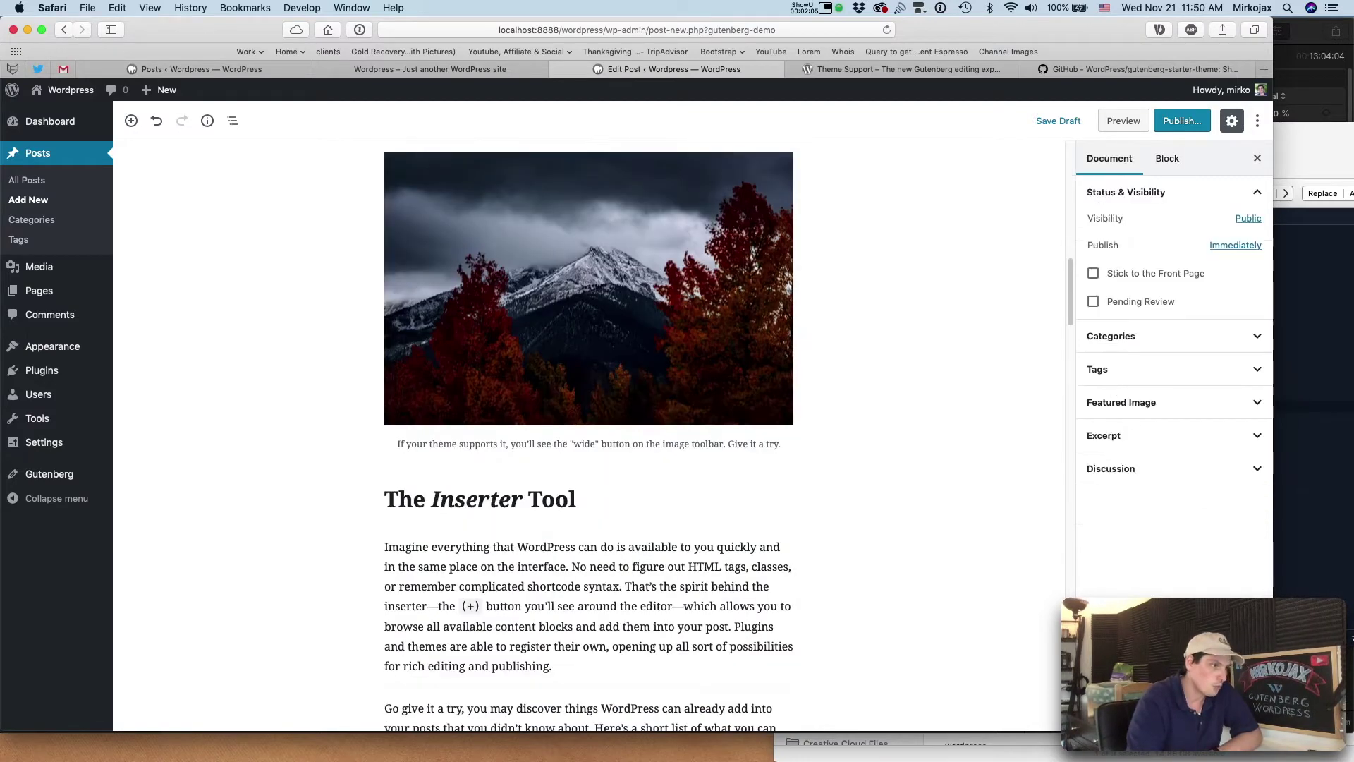
- Move the mountain image up one block and back down above "The Inserter Tool" heading
click(804, 447)
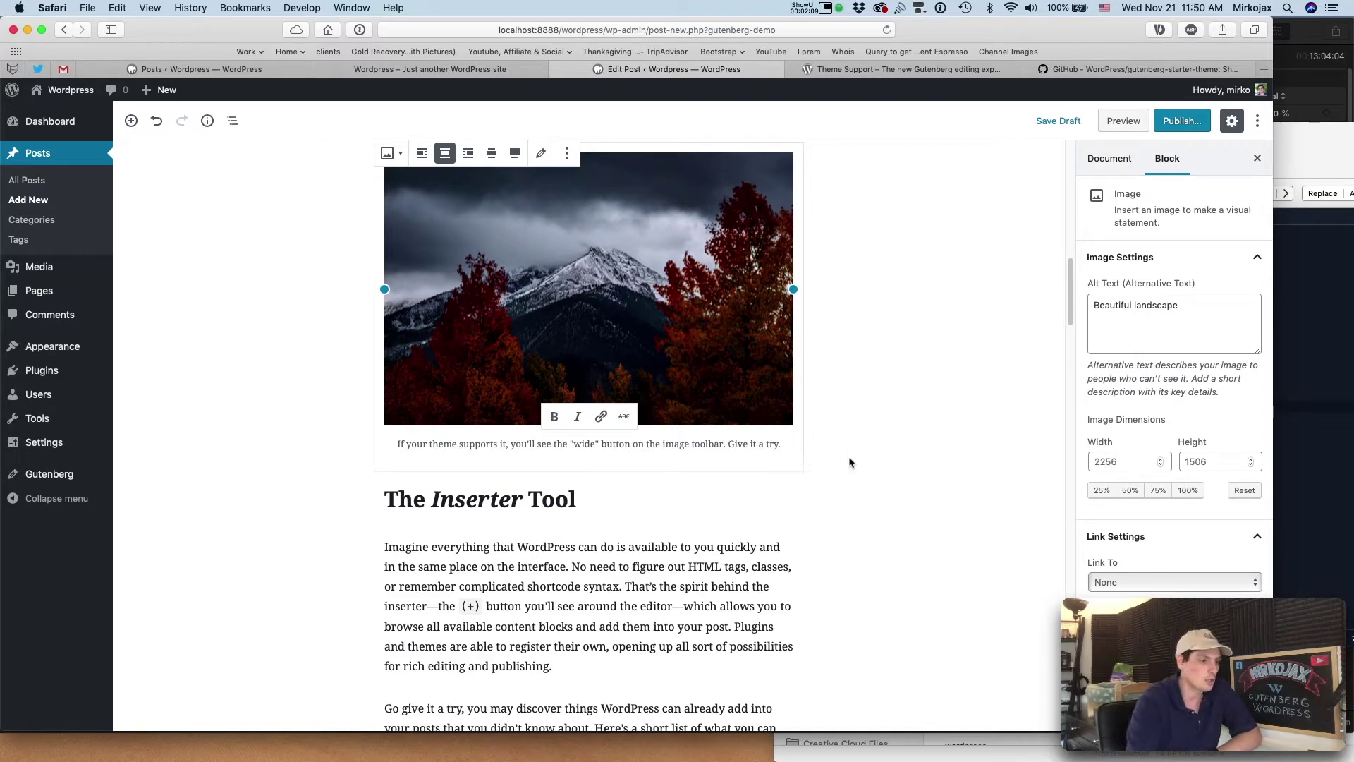
scroll(853, 464, up, 3)
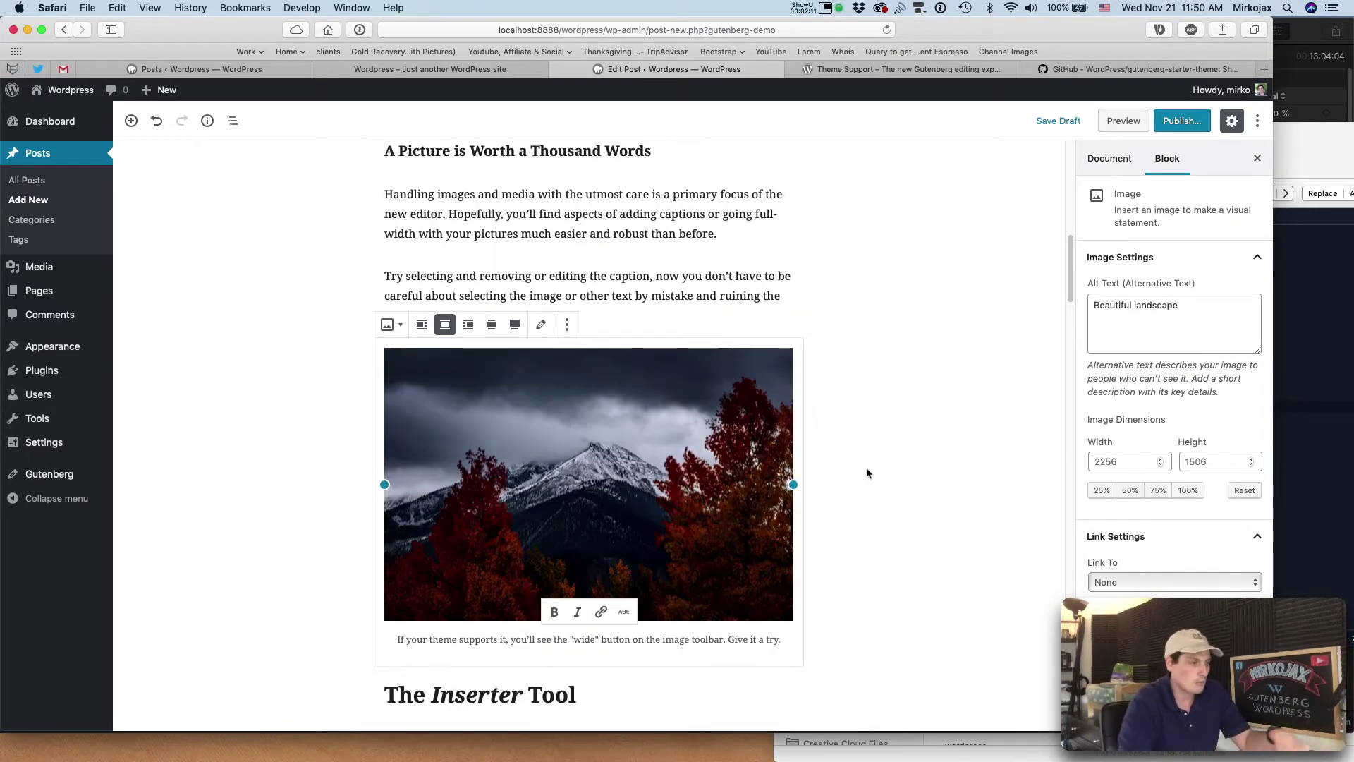
mouse_move(364, 351)
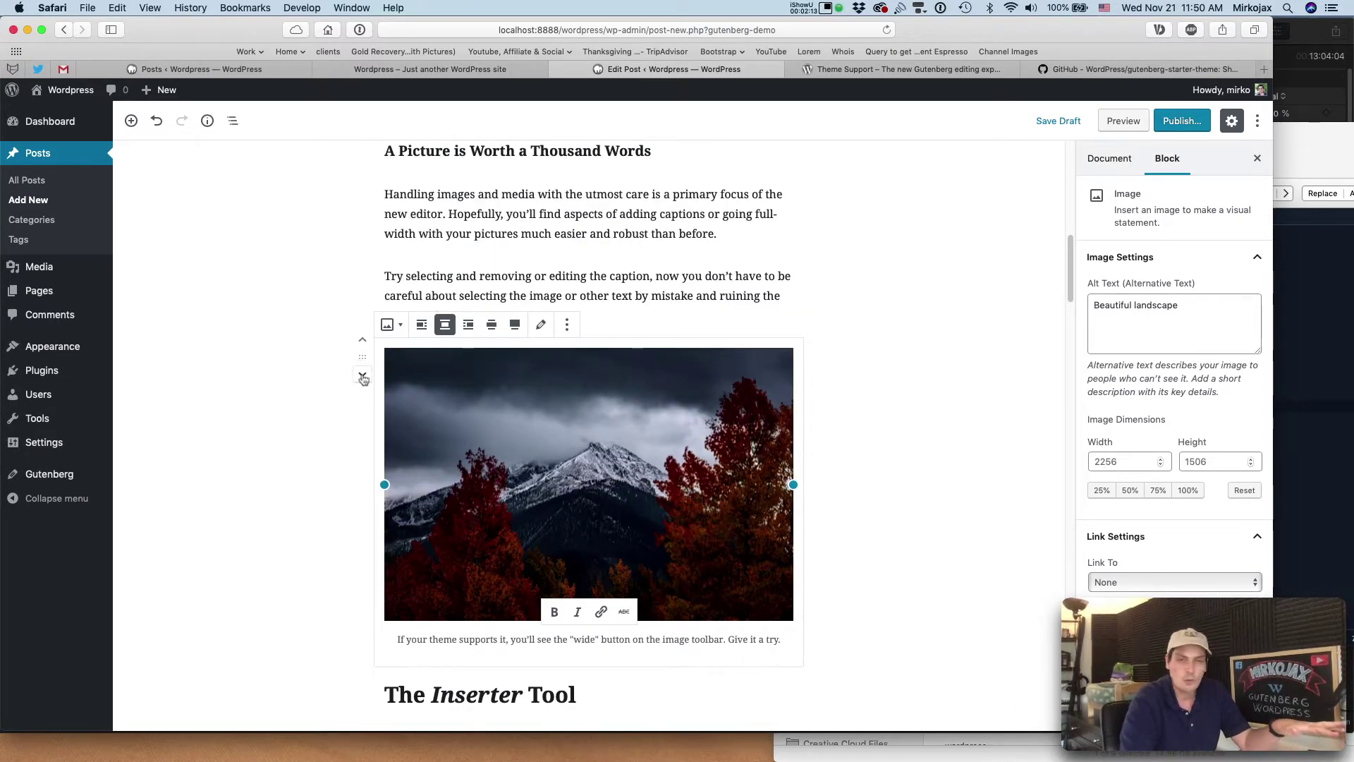
click(363, 341)
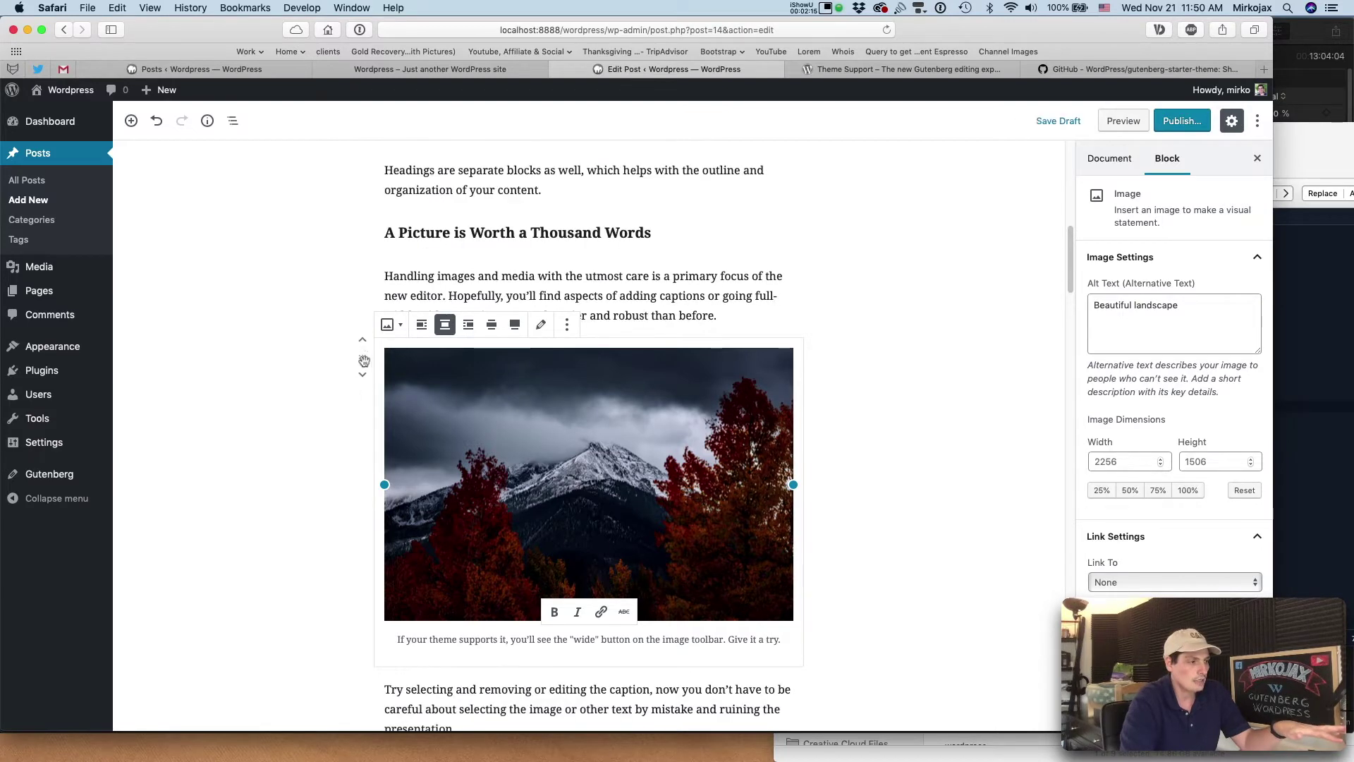
click(363, 374)
- Insert a Columns block between the mountain image and "The Inserter Tool" heading
scroll(875, 423, down, 6)
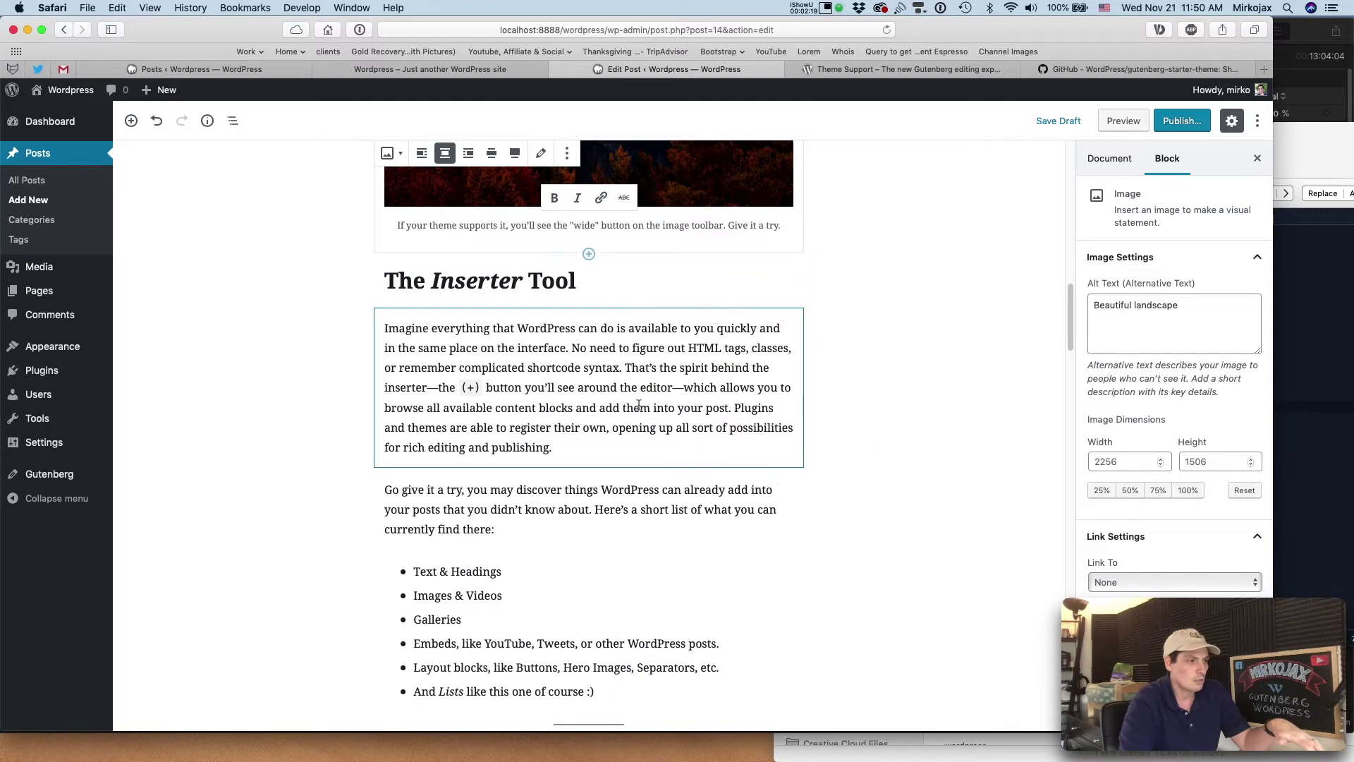
scroll(596, 268, up, 1)
click(590, 266)
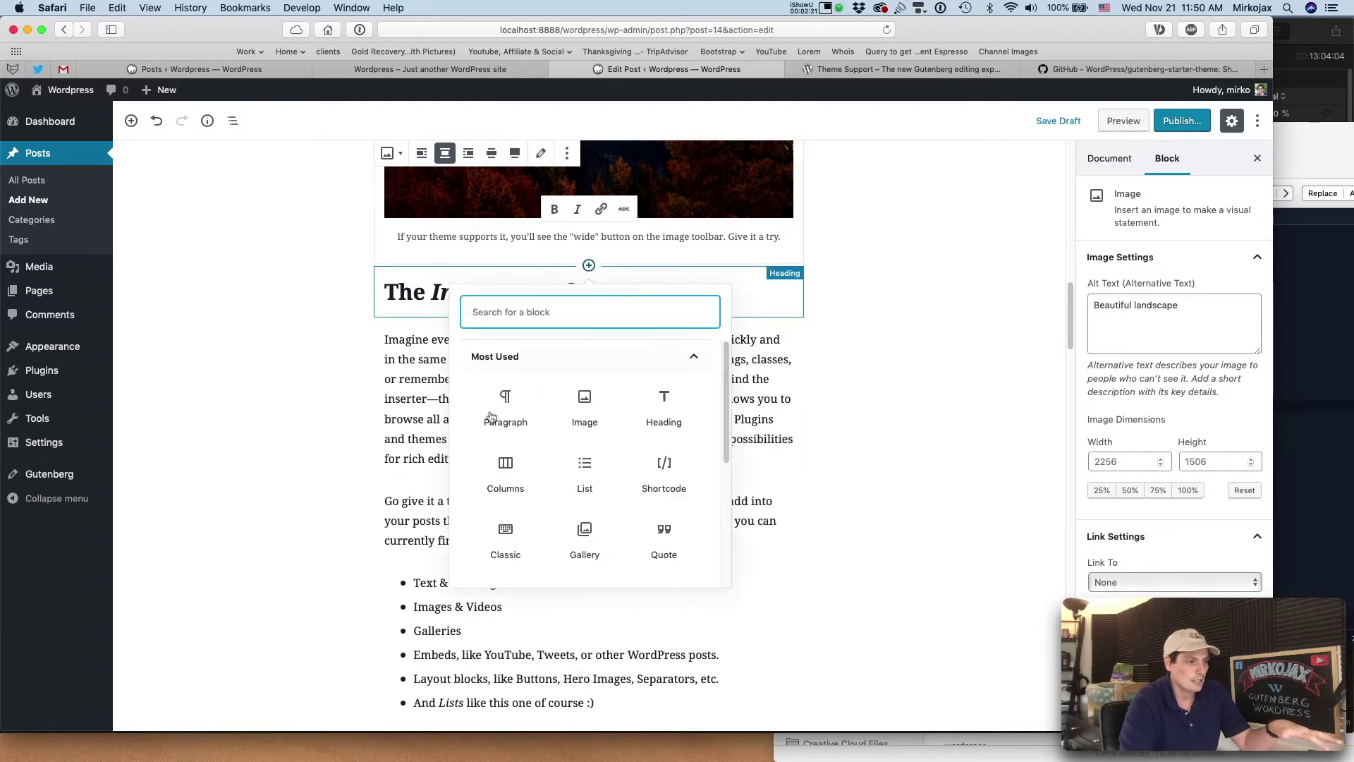
click(511, 477)
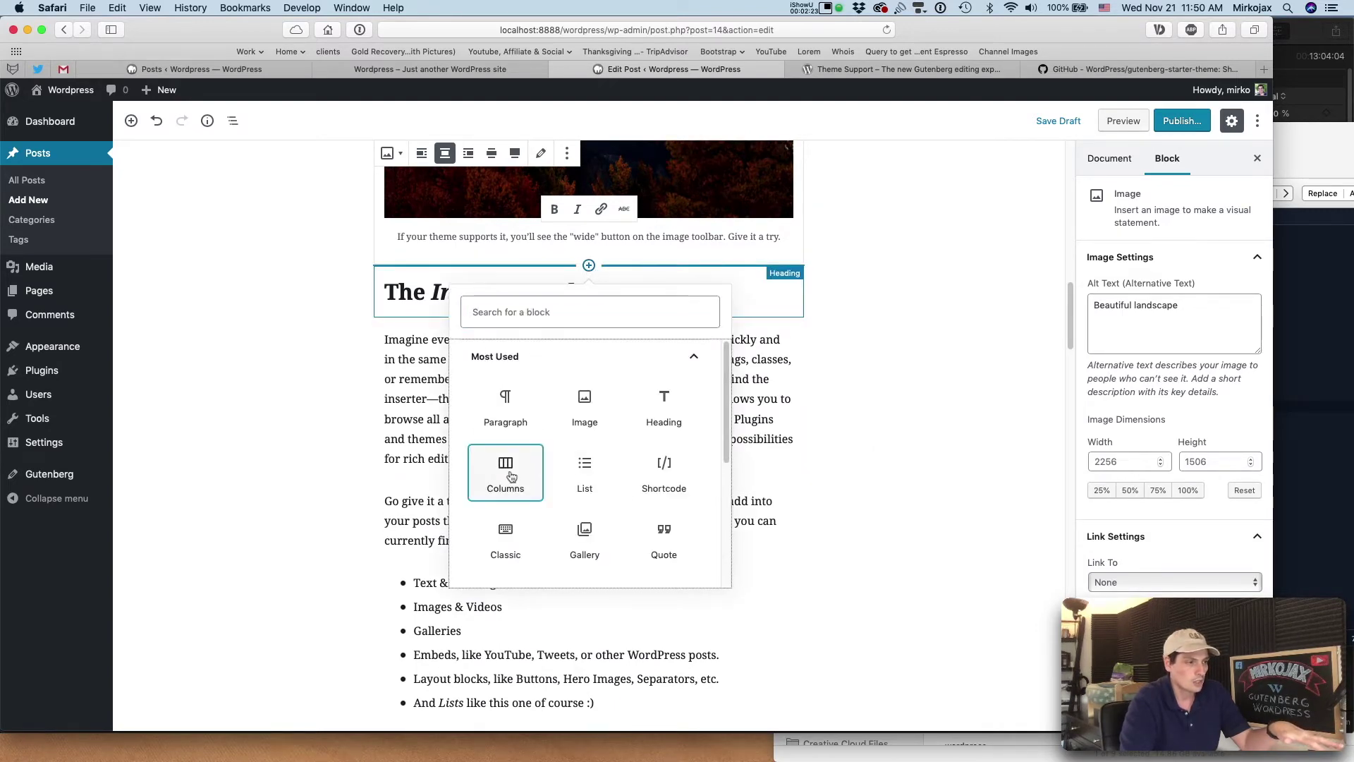
click(511, 477)
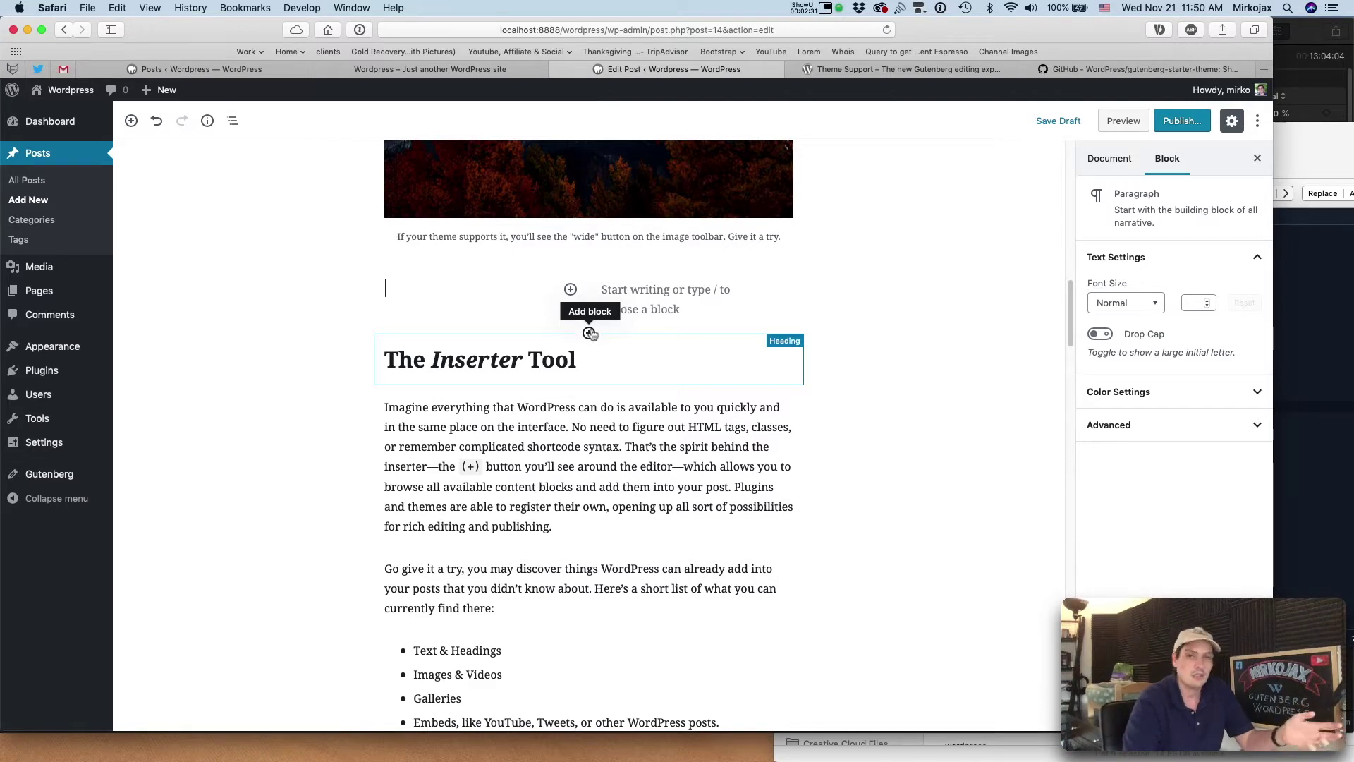
- Set the new Columns block to 3 columns and give it full-width alignment
click(677, 291)
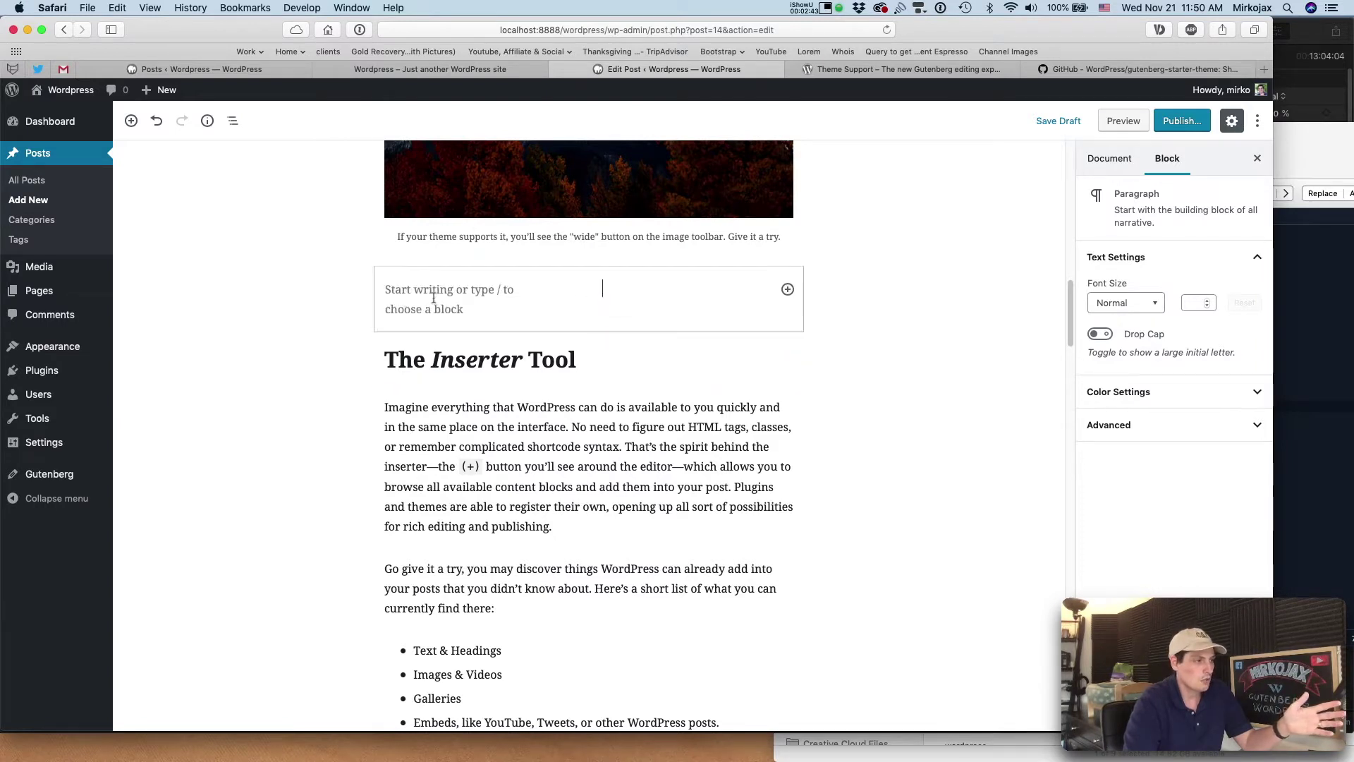
click(364, 285)
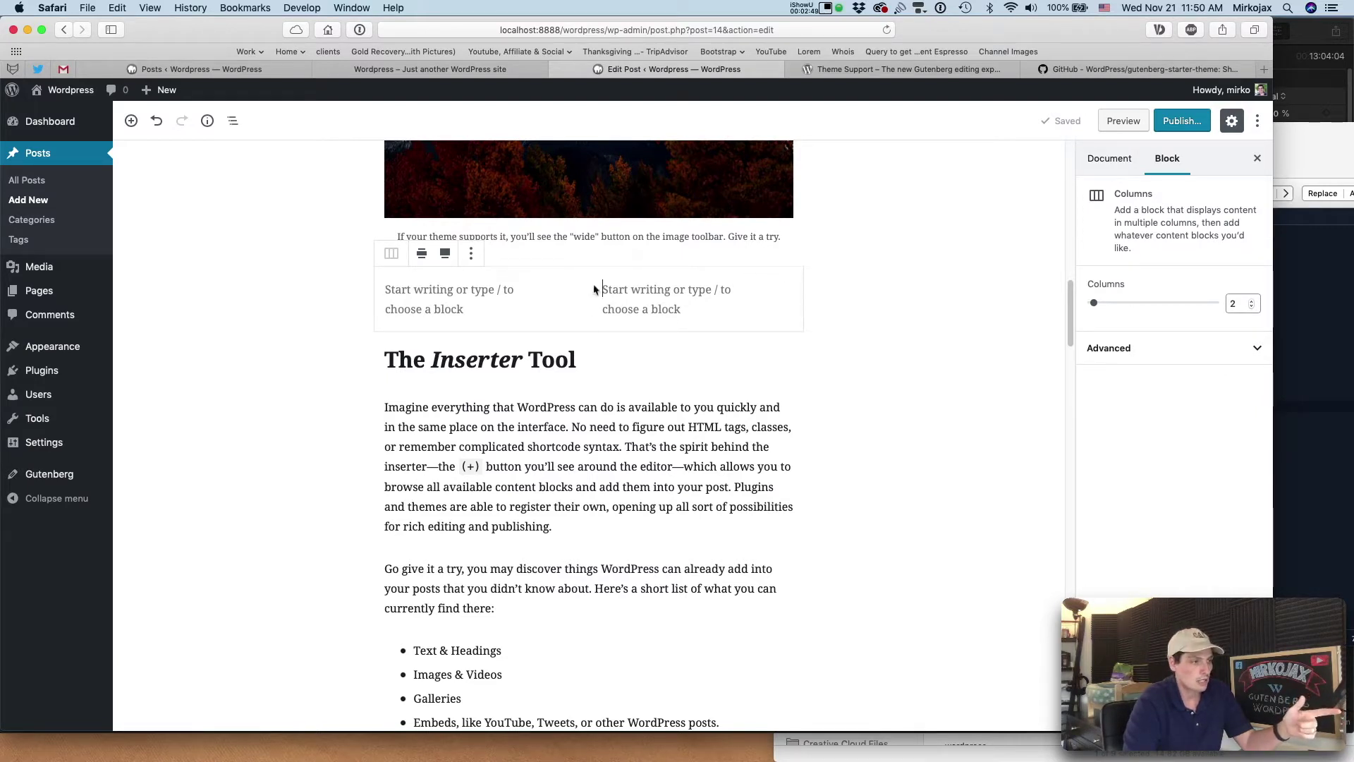
drag(1094, 304, 1121, 305)
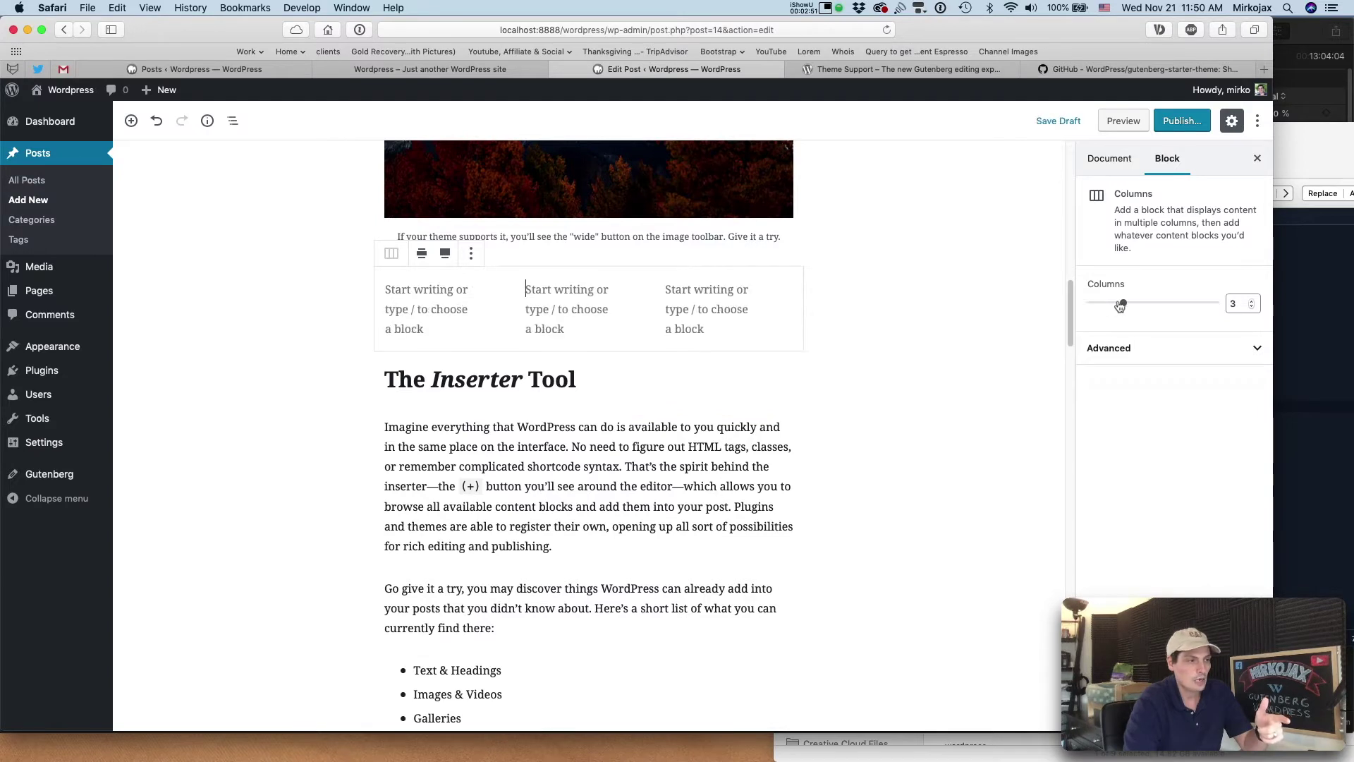
click(446, 256)
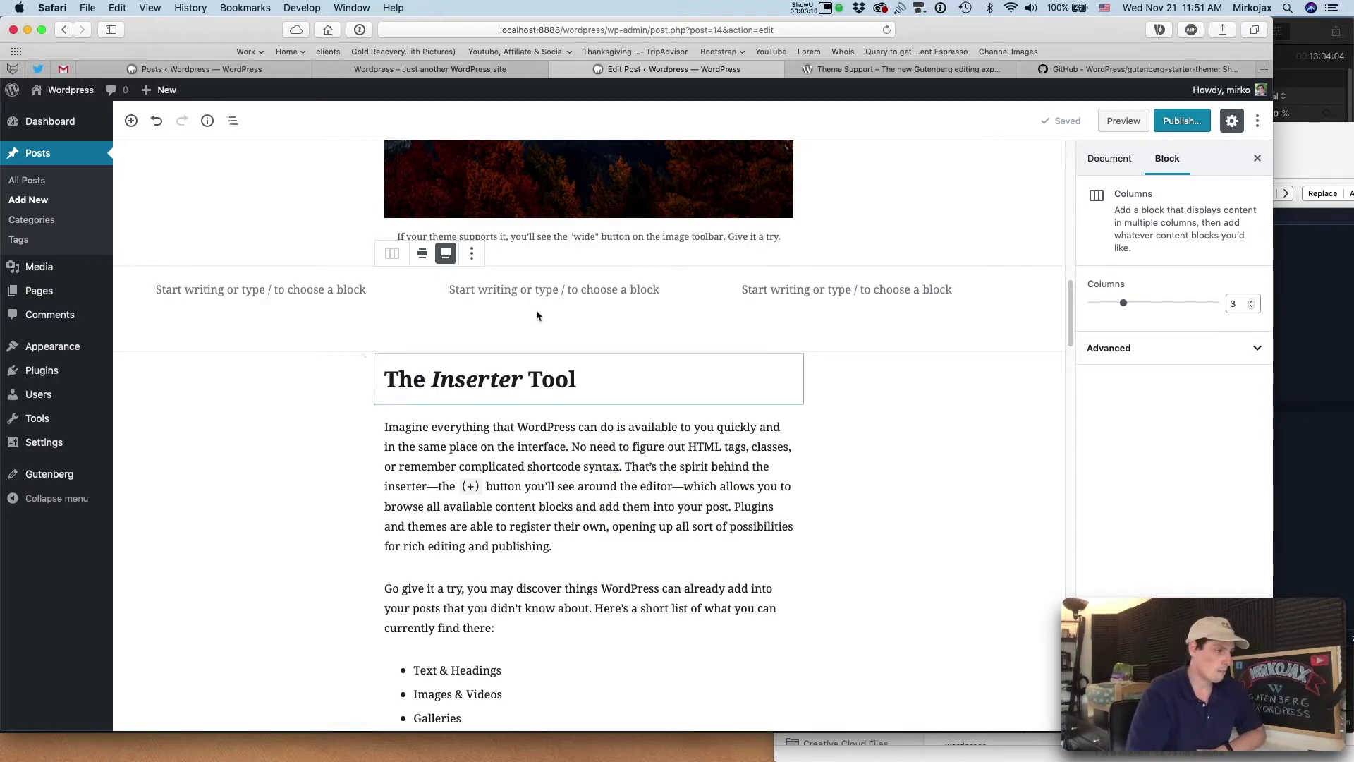
- Review the whole demo post, from the cover image through the quote, galleries and embedded video
scroll(559, 293, down, 5)
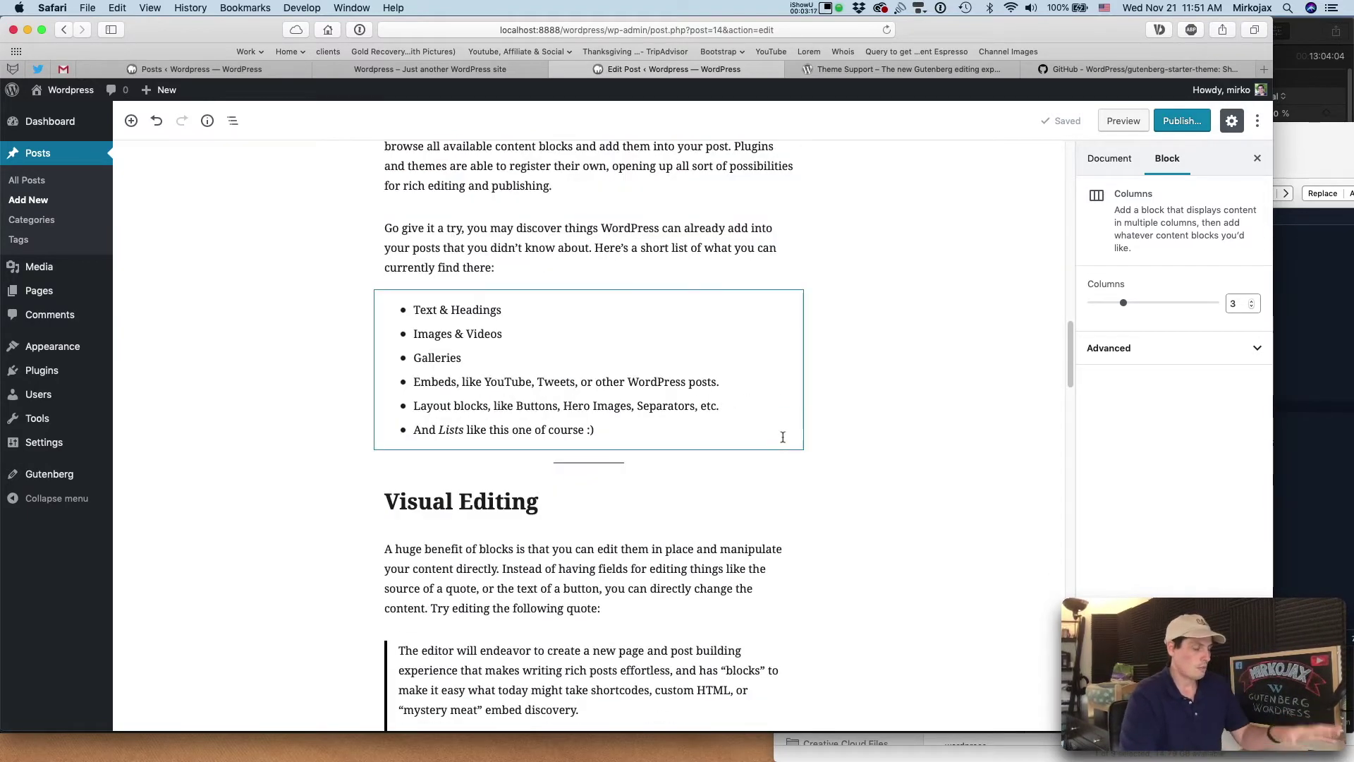
scroll(783, 430, up, 5)
scroll(783, 430, down, 10)
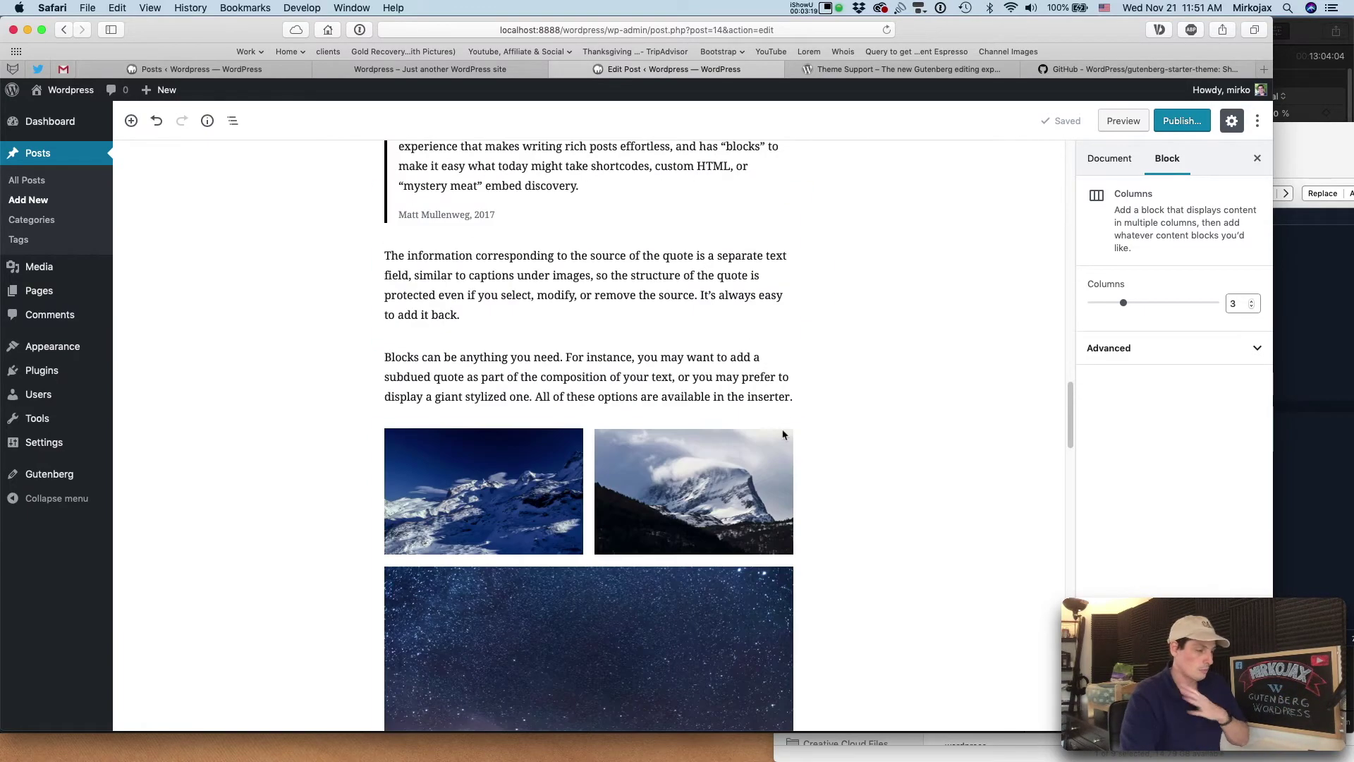
scroll(882, 421, up, 20)
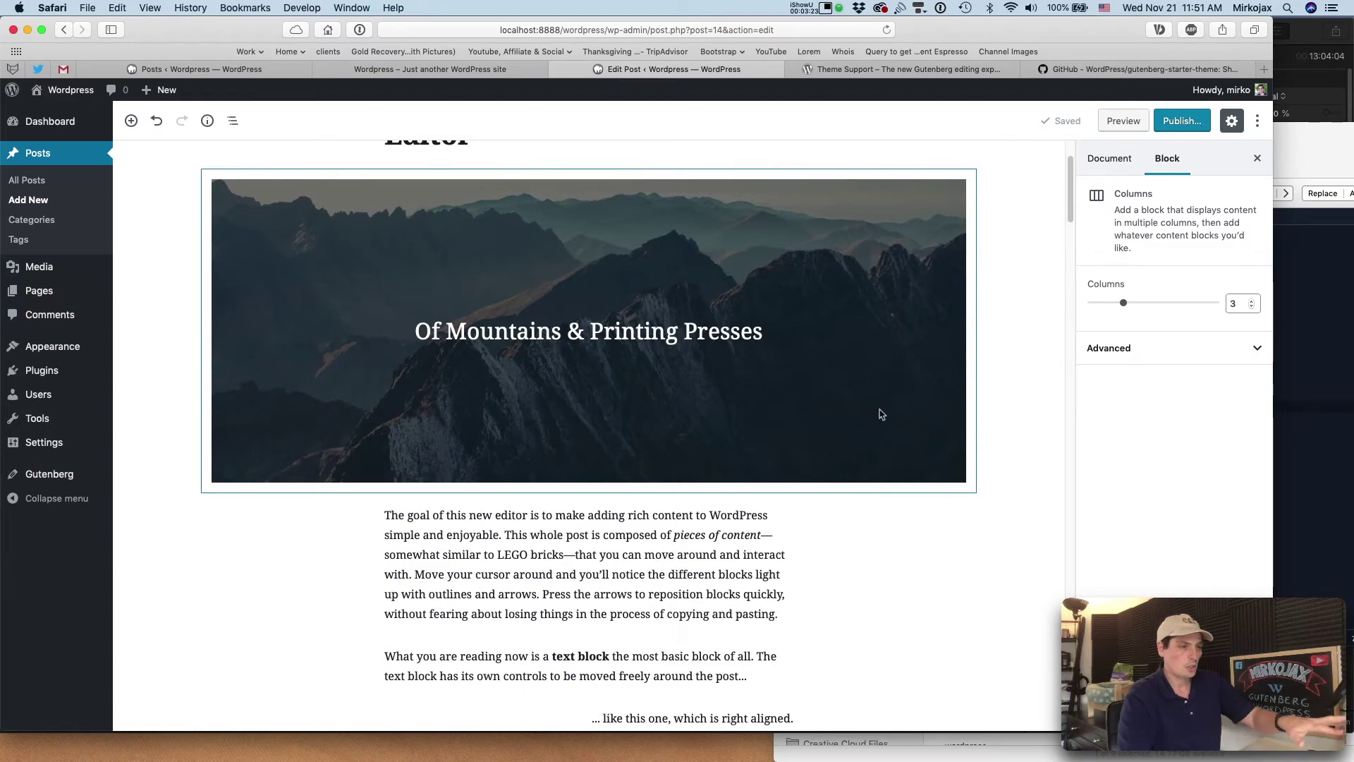
scroll(879, 416, up, 3)
scroll(734, 427, down, 20)
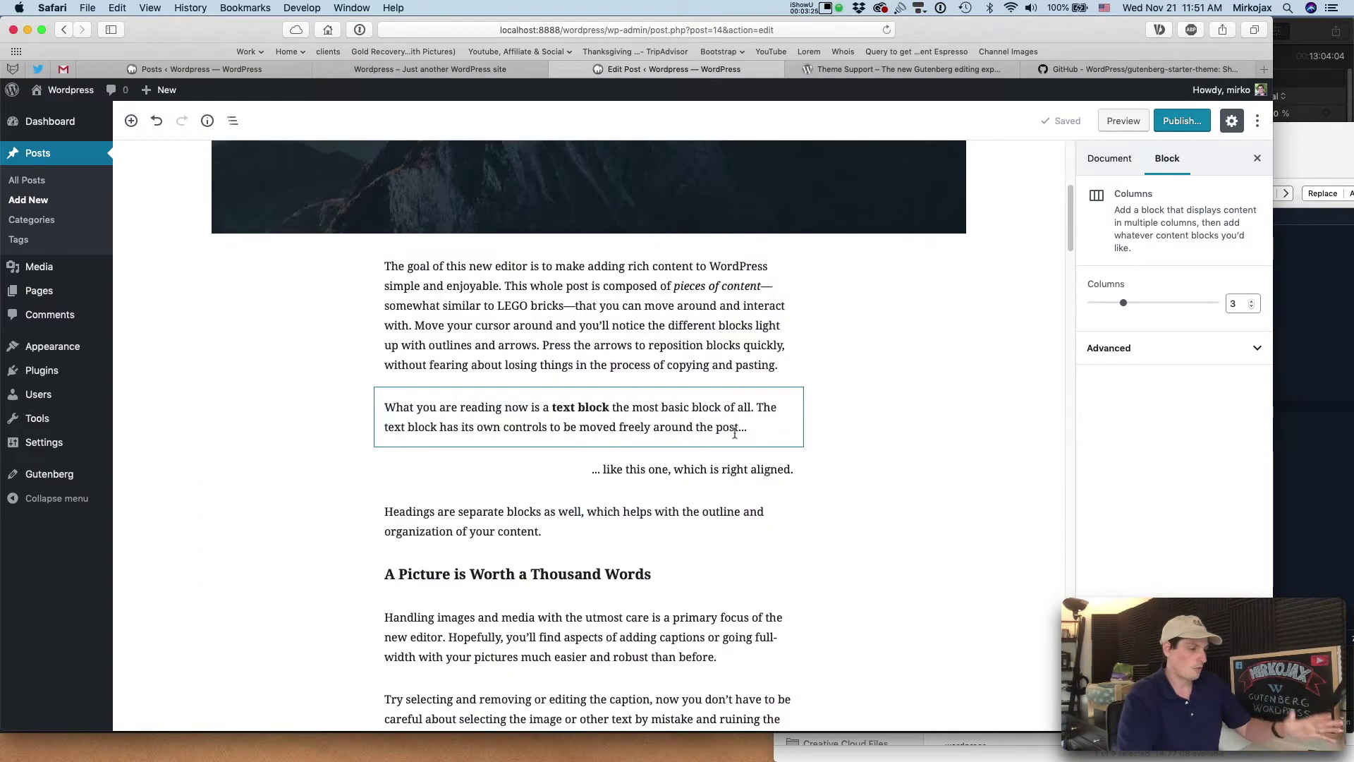
scroll(734, 480, down, 15)
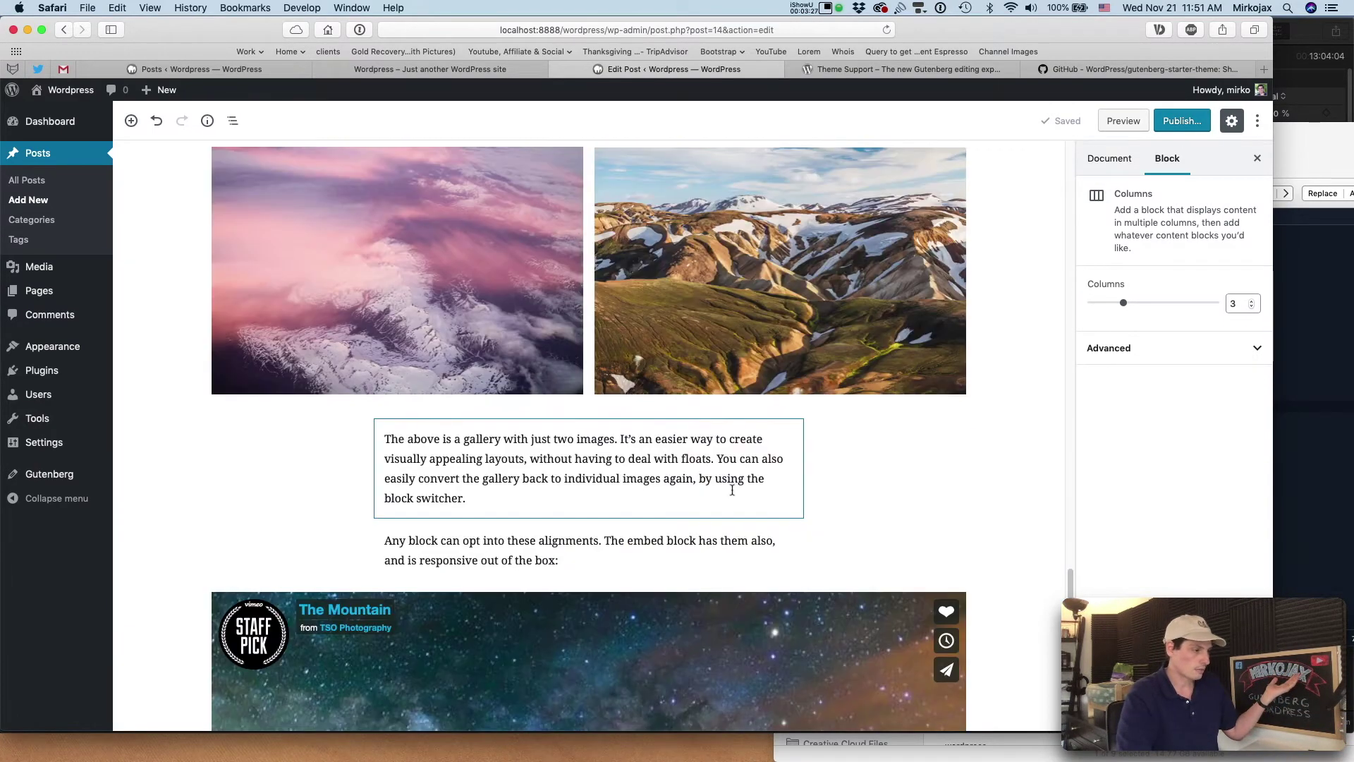
scroll(731, 488, up, 20)
scroll(731, 488, up, 20)
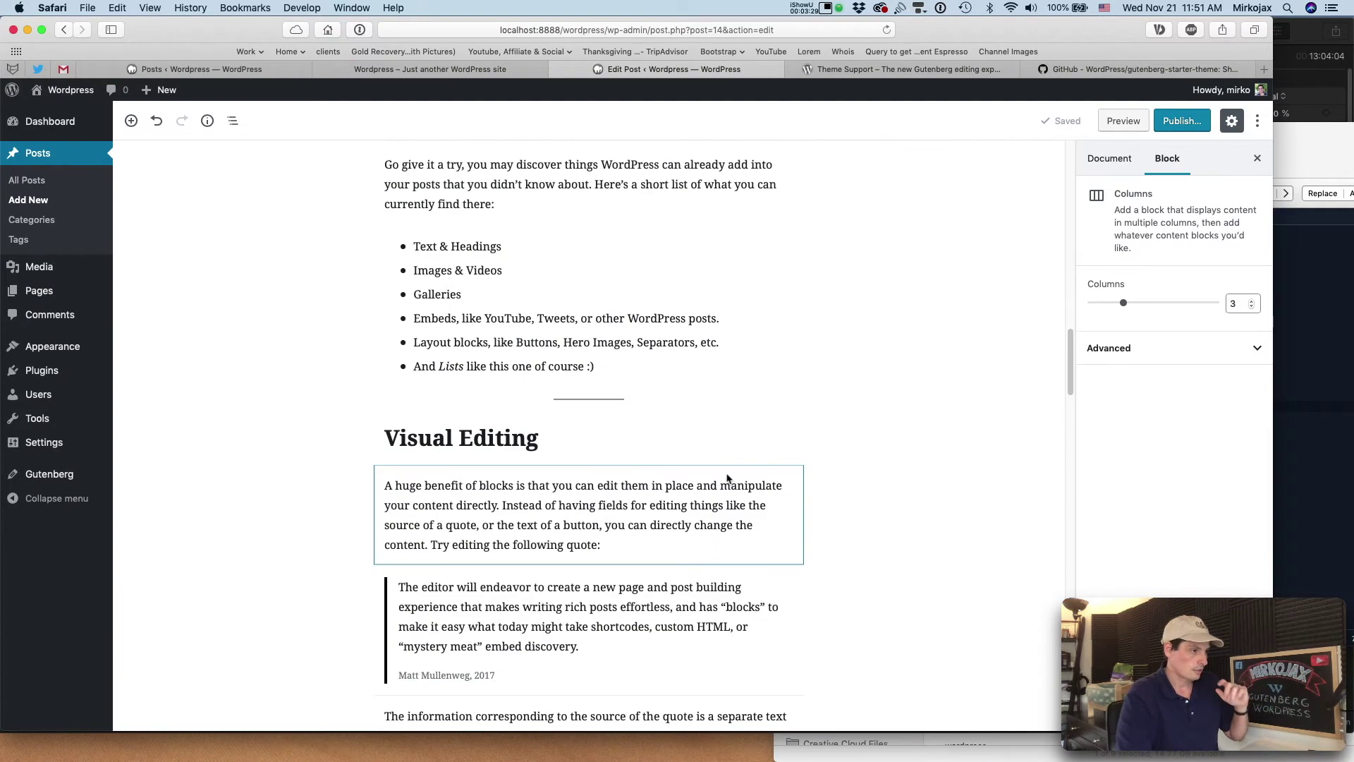
scroll(667, 443, down, 5)
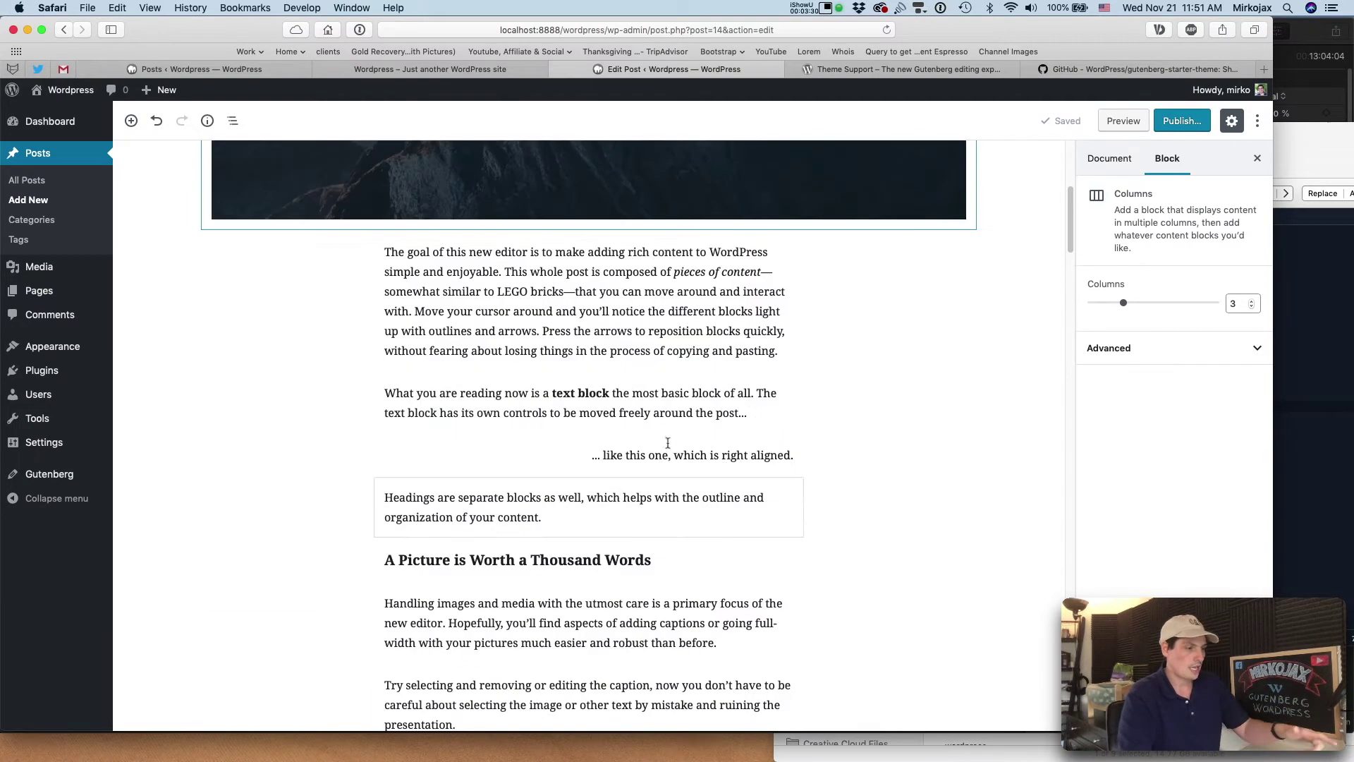
- Review the demo post's full block structure in the block navigation list, from the Cover block to the closing paragraphs
click(634, 311)
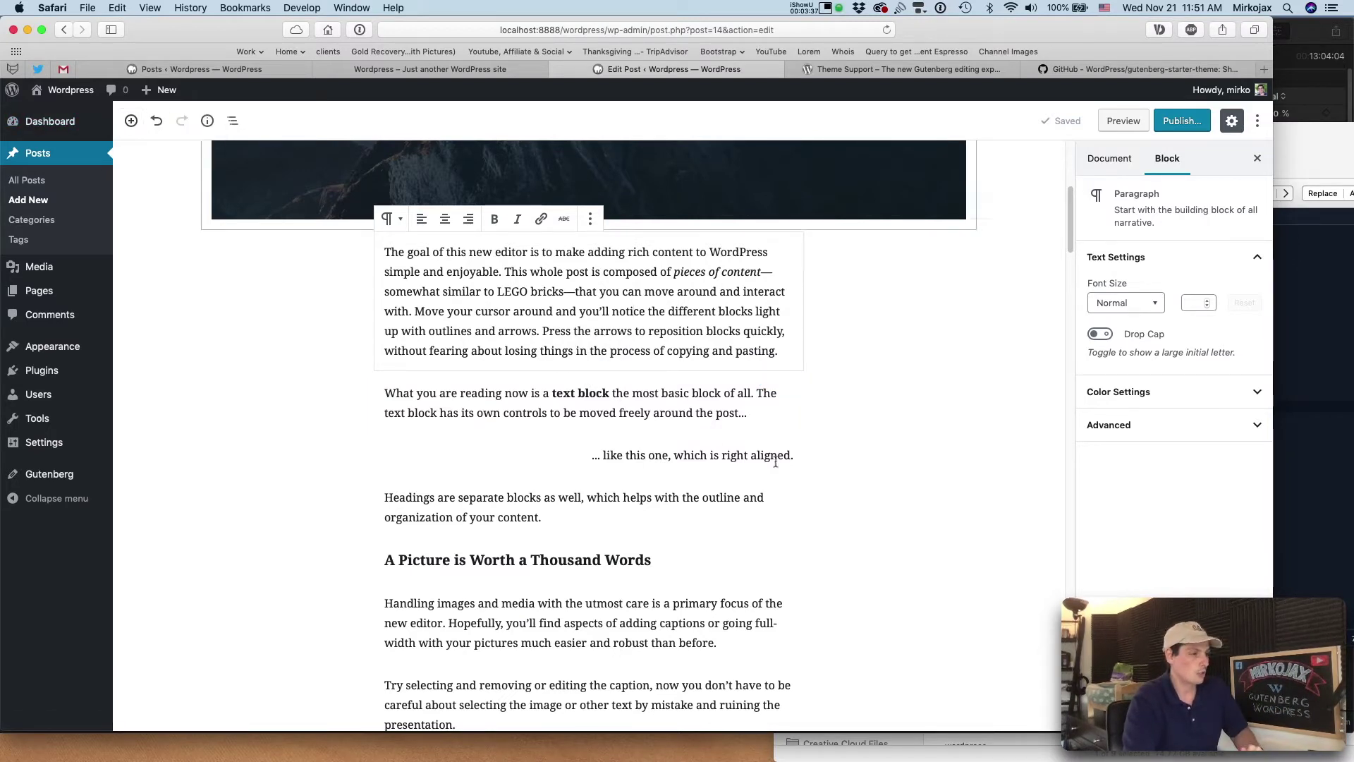
click(232, 121)
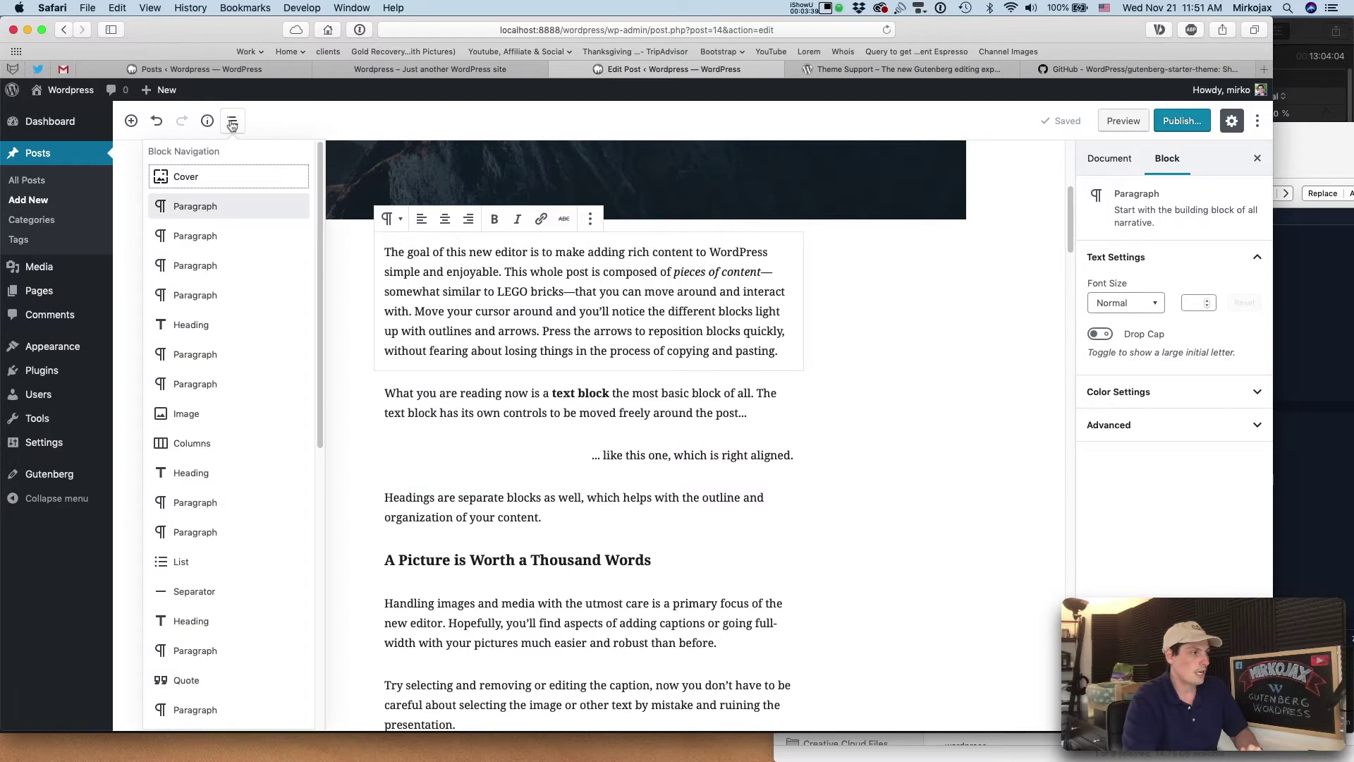
scroll(227, 562, down, 5)
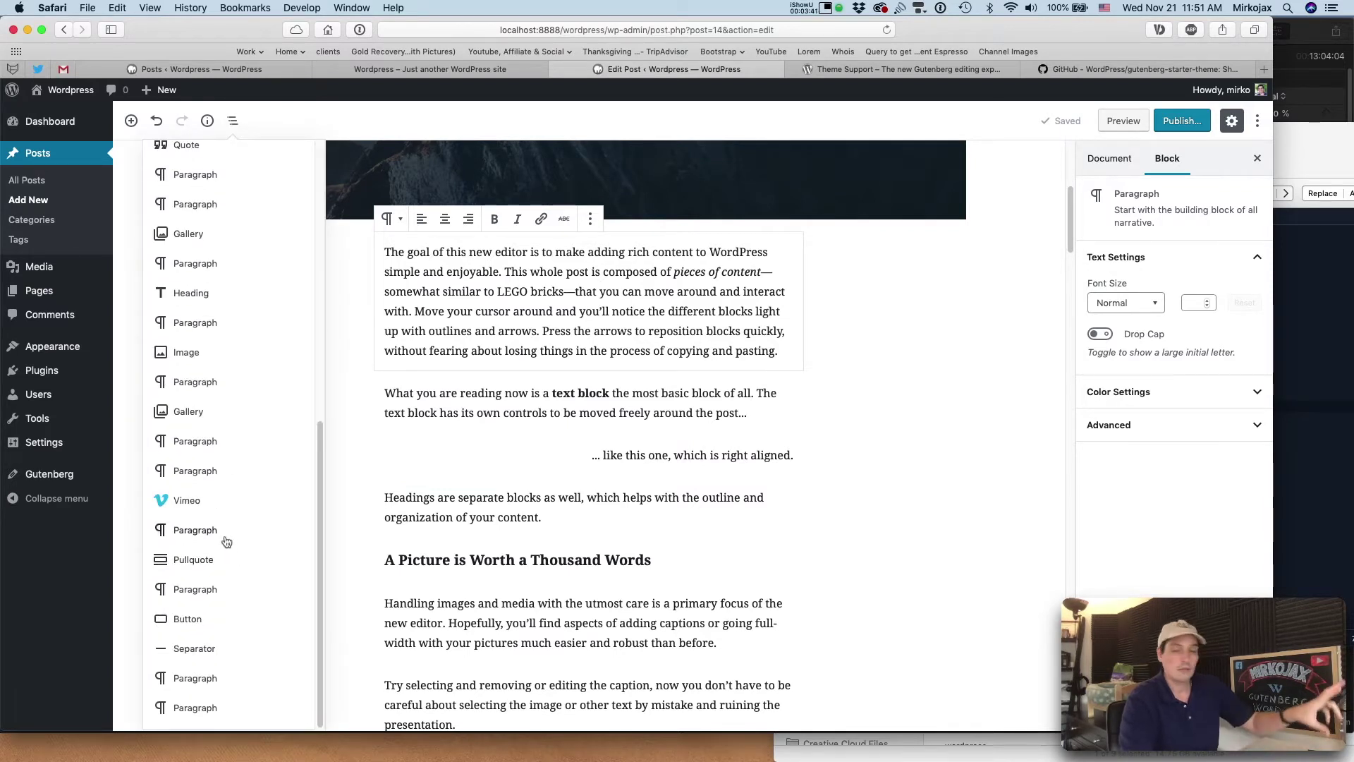
scroll(226, 541, up, 5)
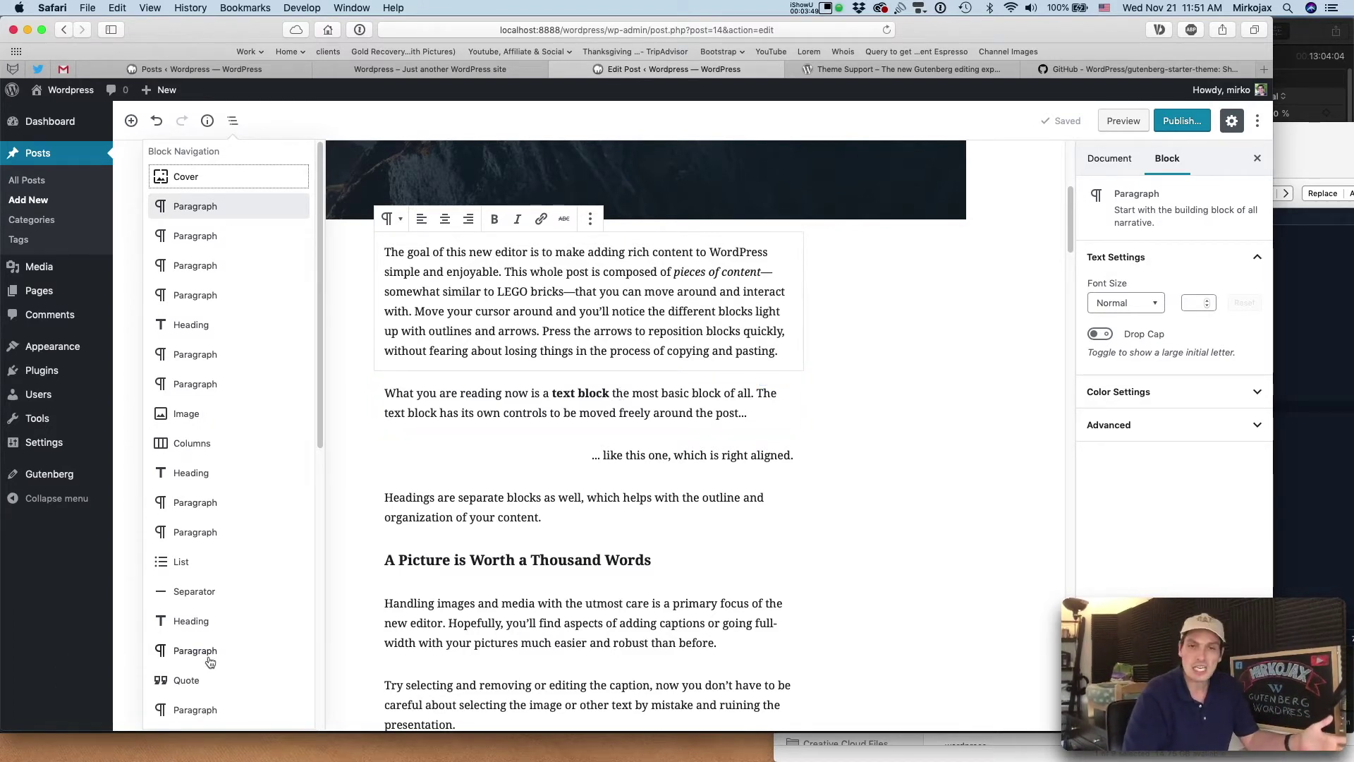
scroll(213, 607, down, 6)
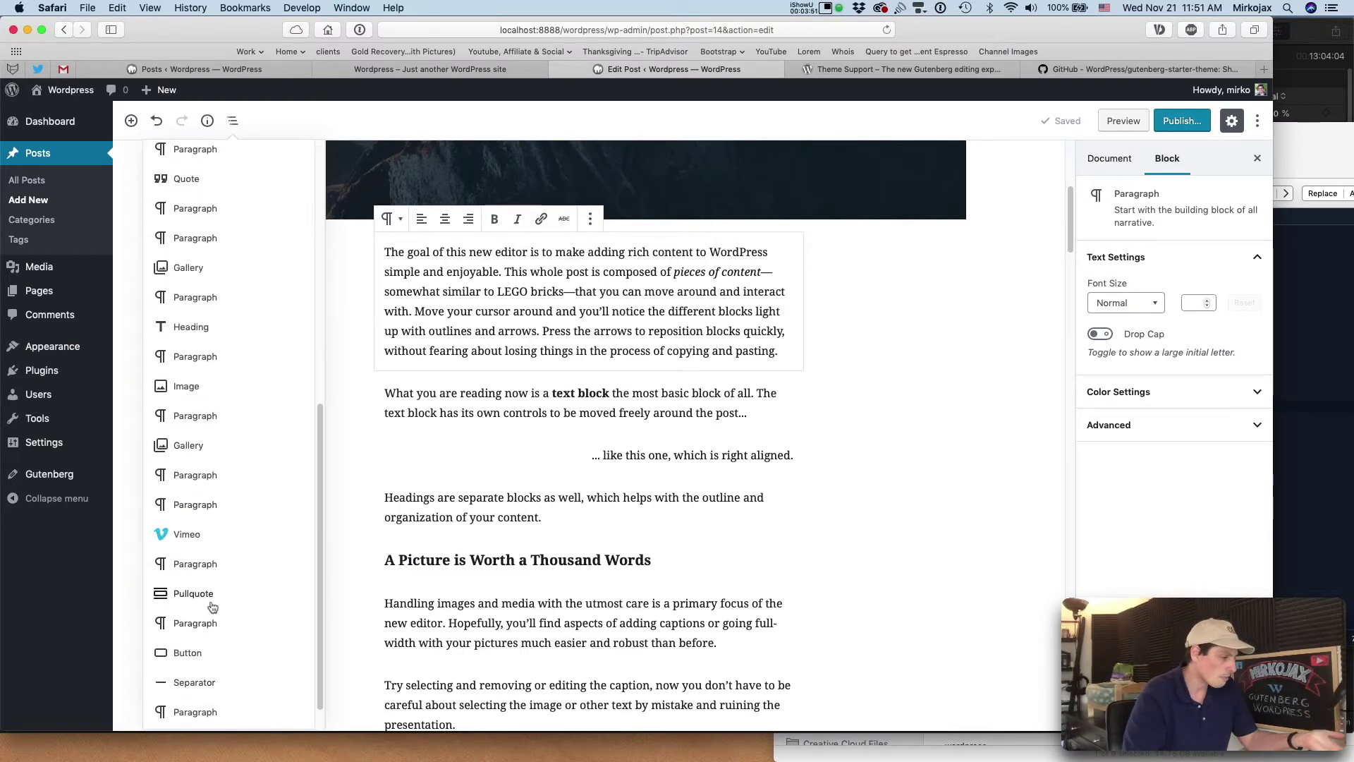
scroll(211, 605, up, 6)
click(234, 120)
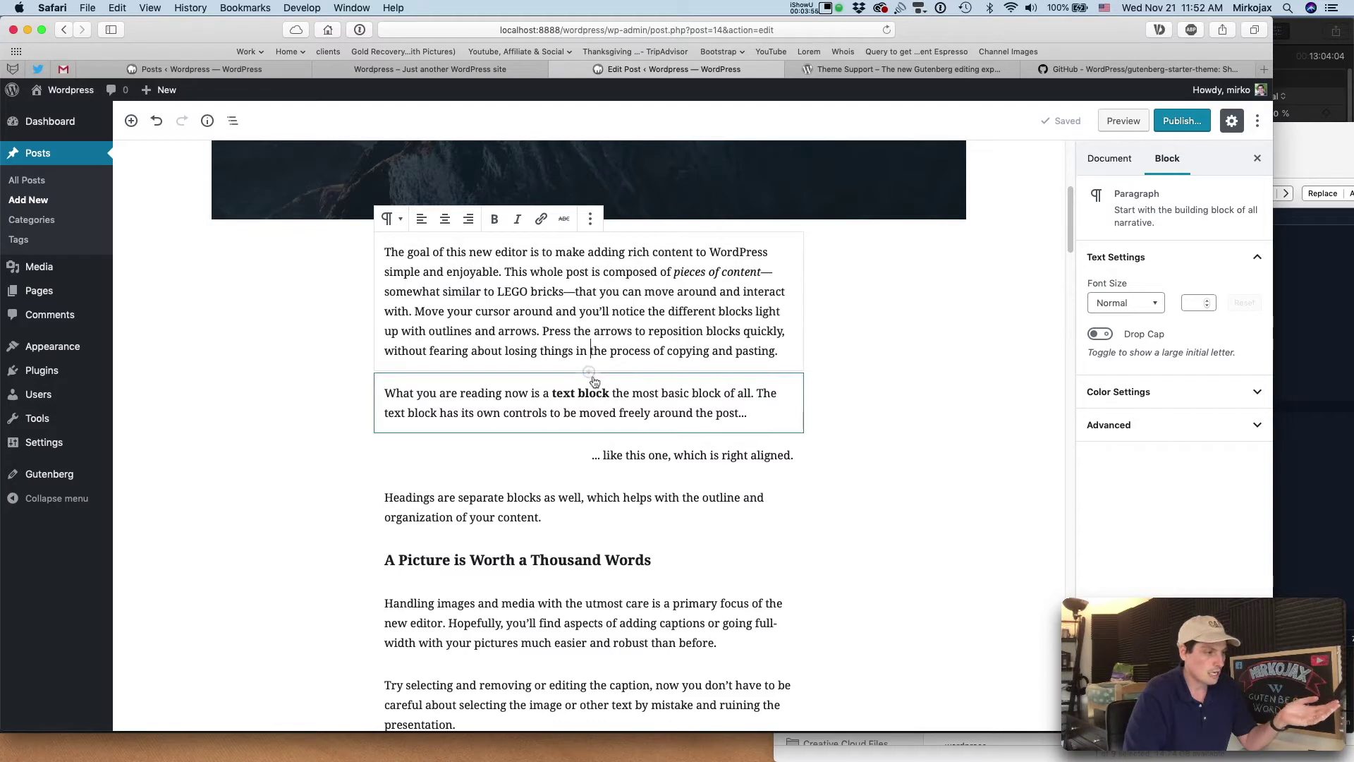
- Browse the block types and categories that can be inserted between the first two paragraphs, without adding a block
click(589, 371)
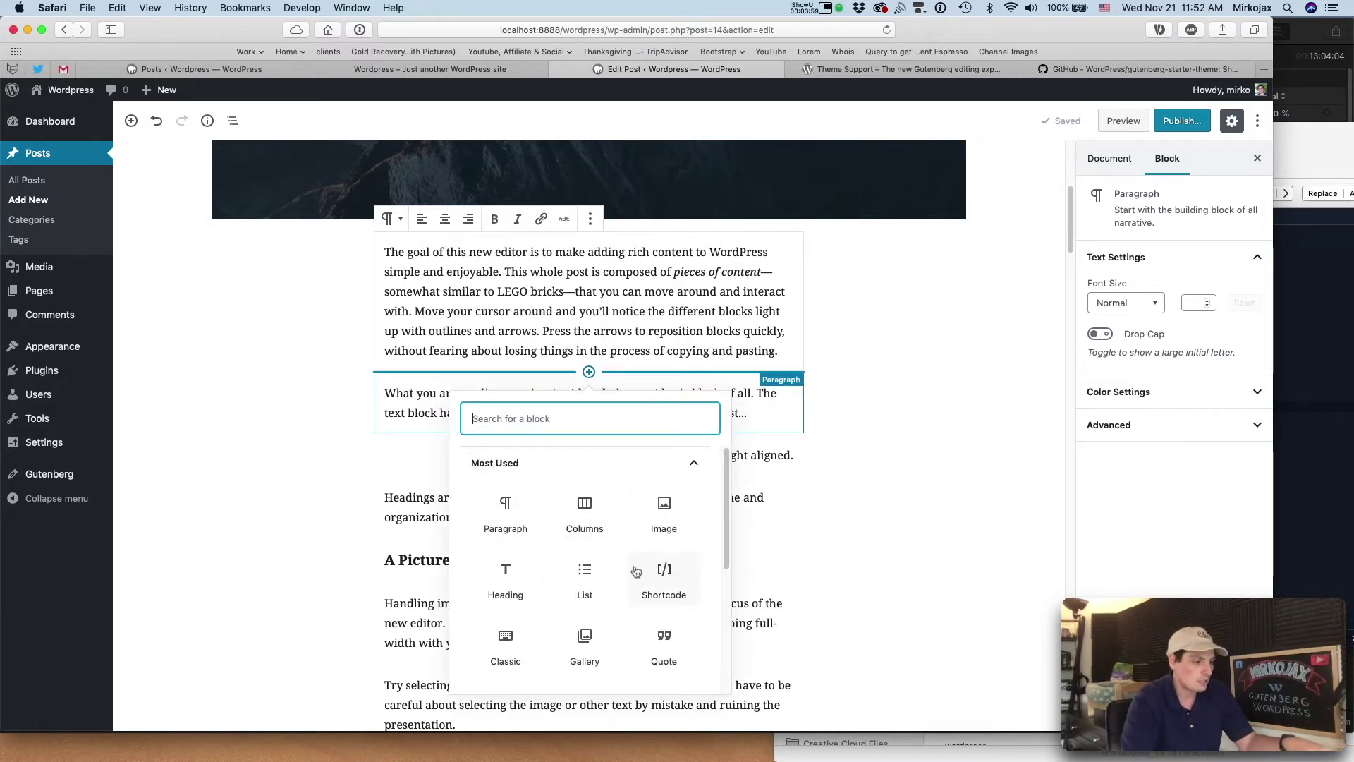
scroll(637, 566, down, 5)
scroll(639, 570, up, 2)
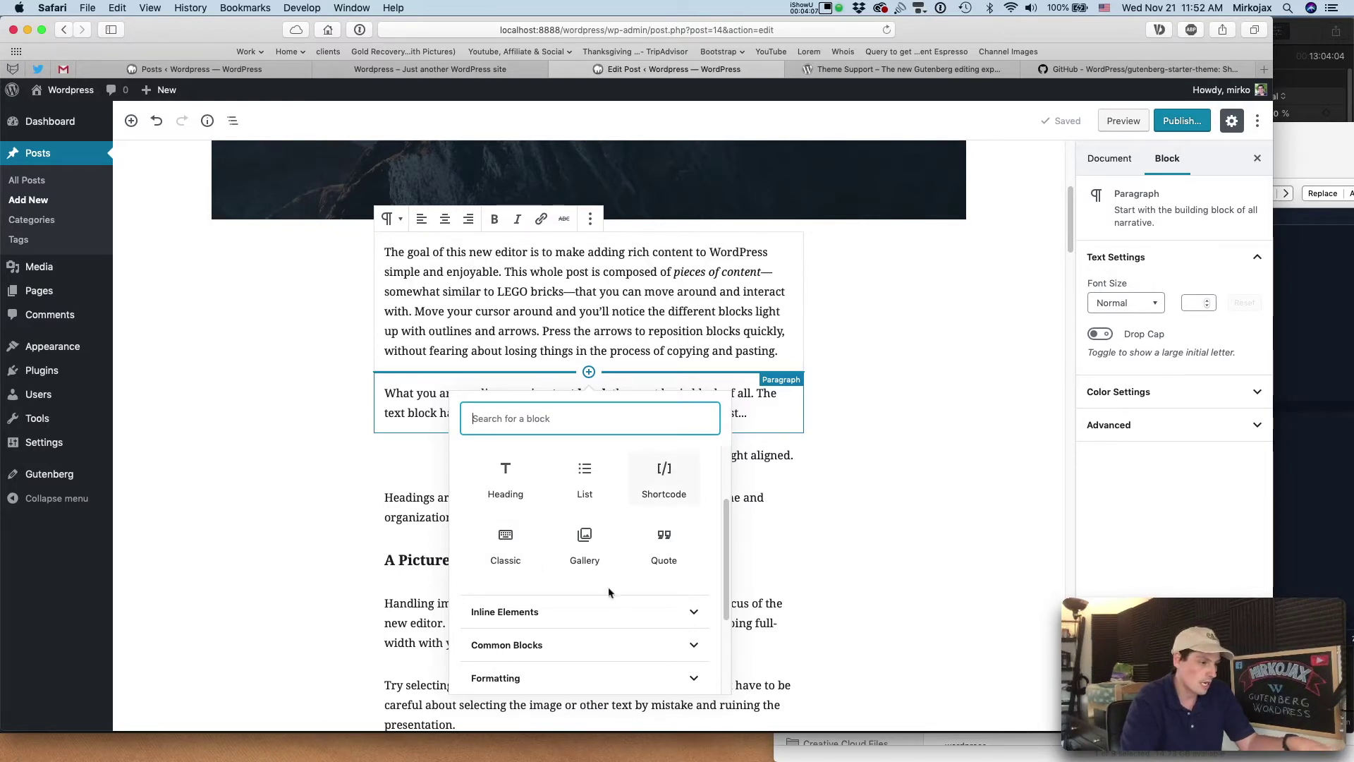
scroll(618, 571, down, 2)
click(667, 540)
scroll(658, 586, down, 3)
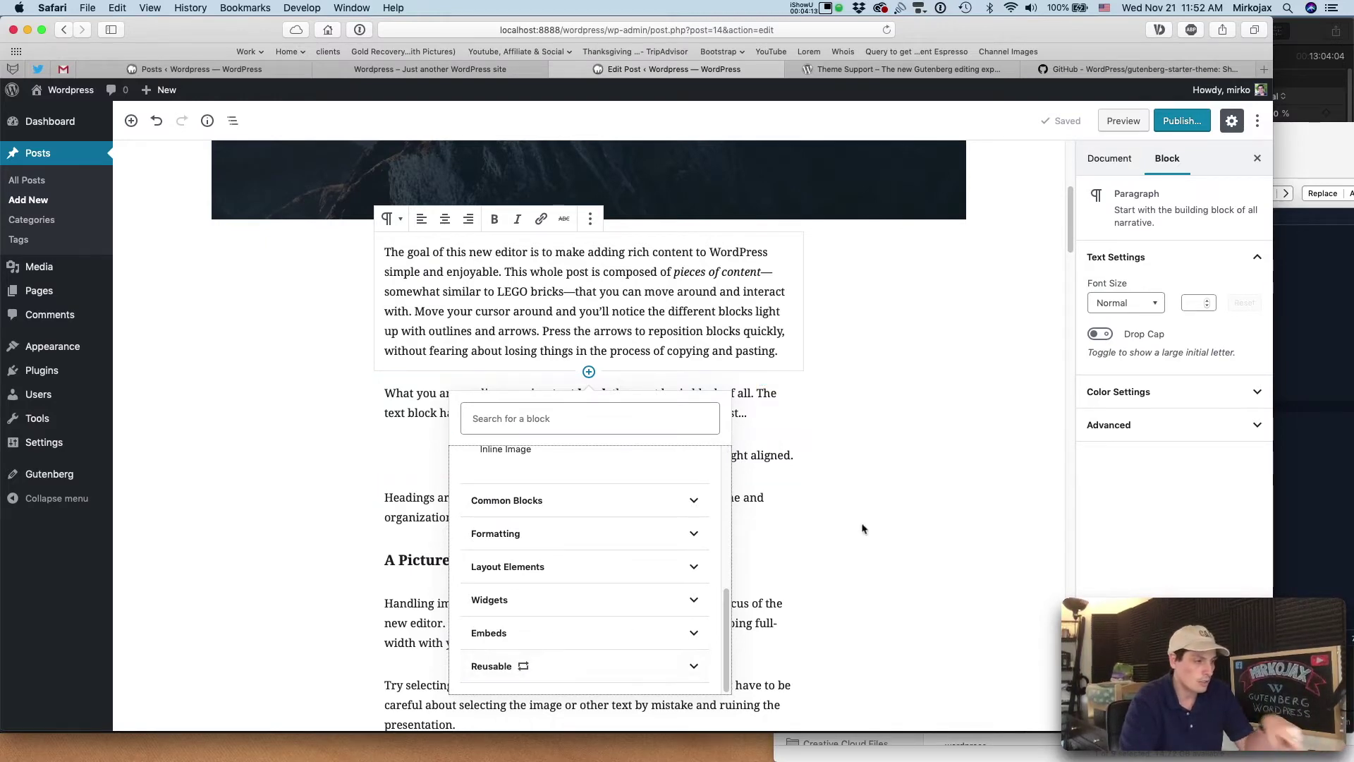
click(702, 264)
- Transform the "Handling images and media" paragraph into a Quote block and enter "me" as its citation
scroll(585, 416, down, 5)
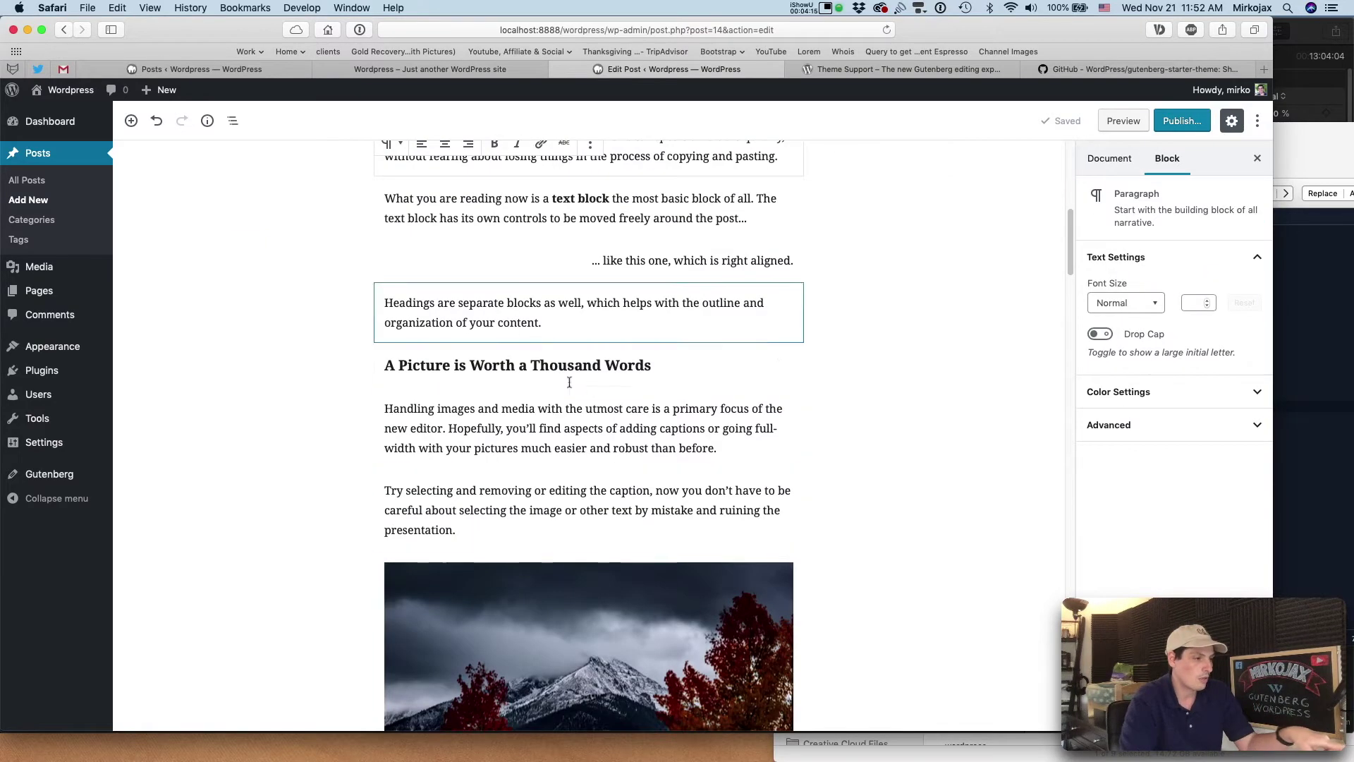
click(584, 422)
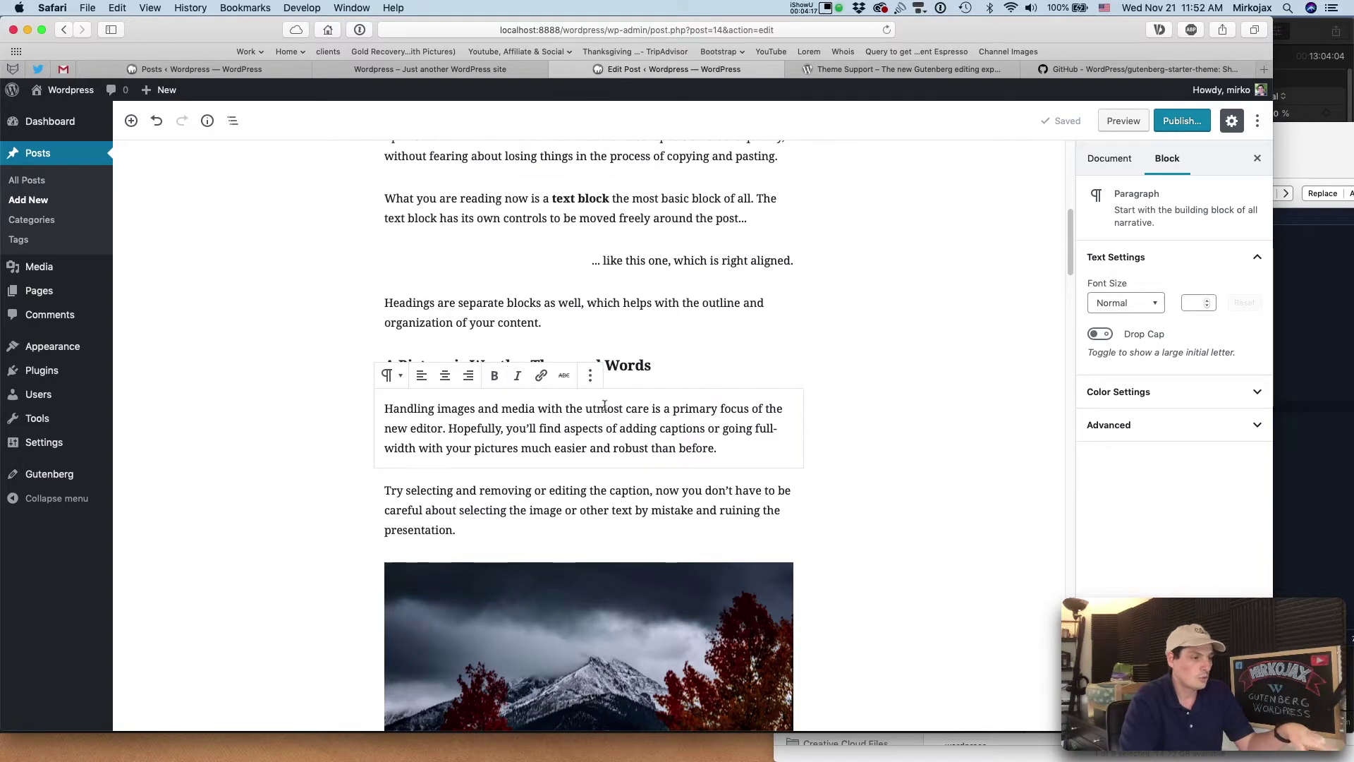
click(392, 378)
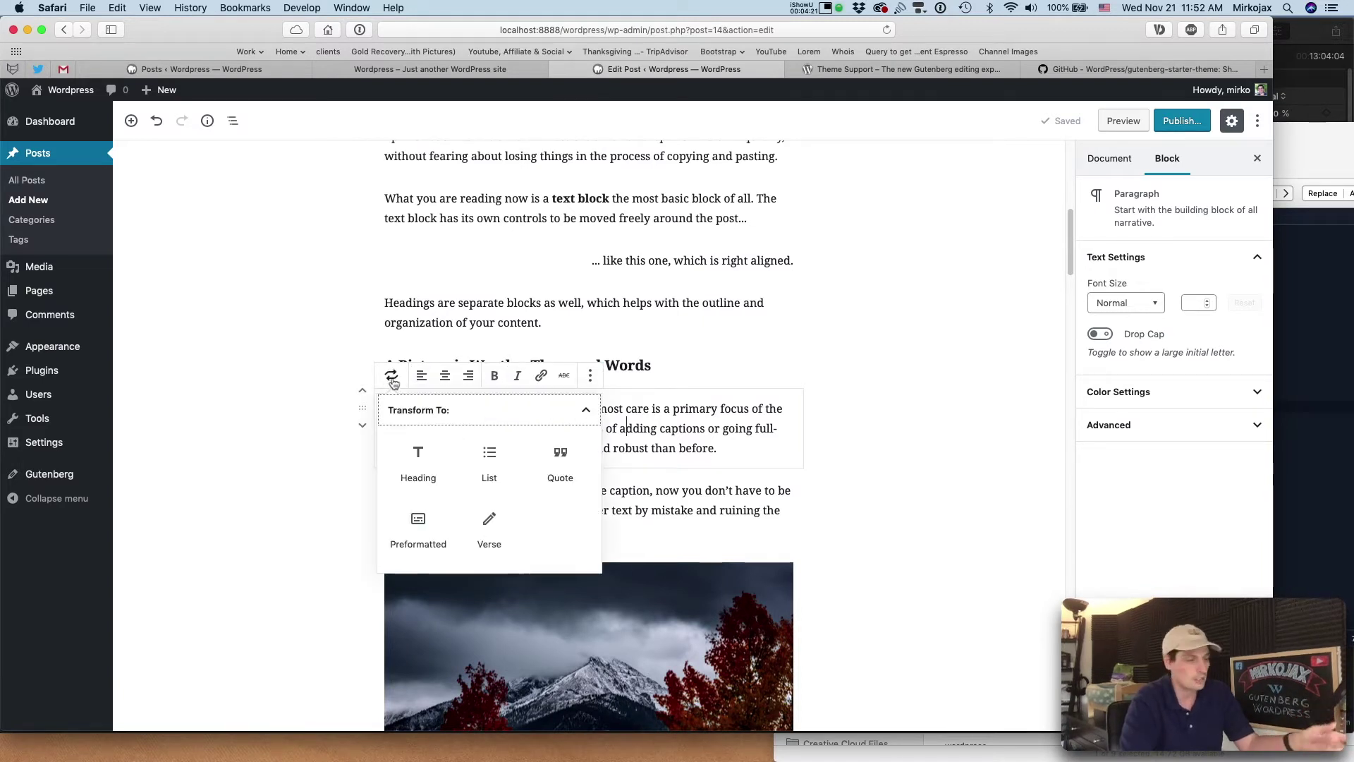
click(560, 467)
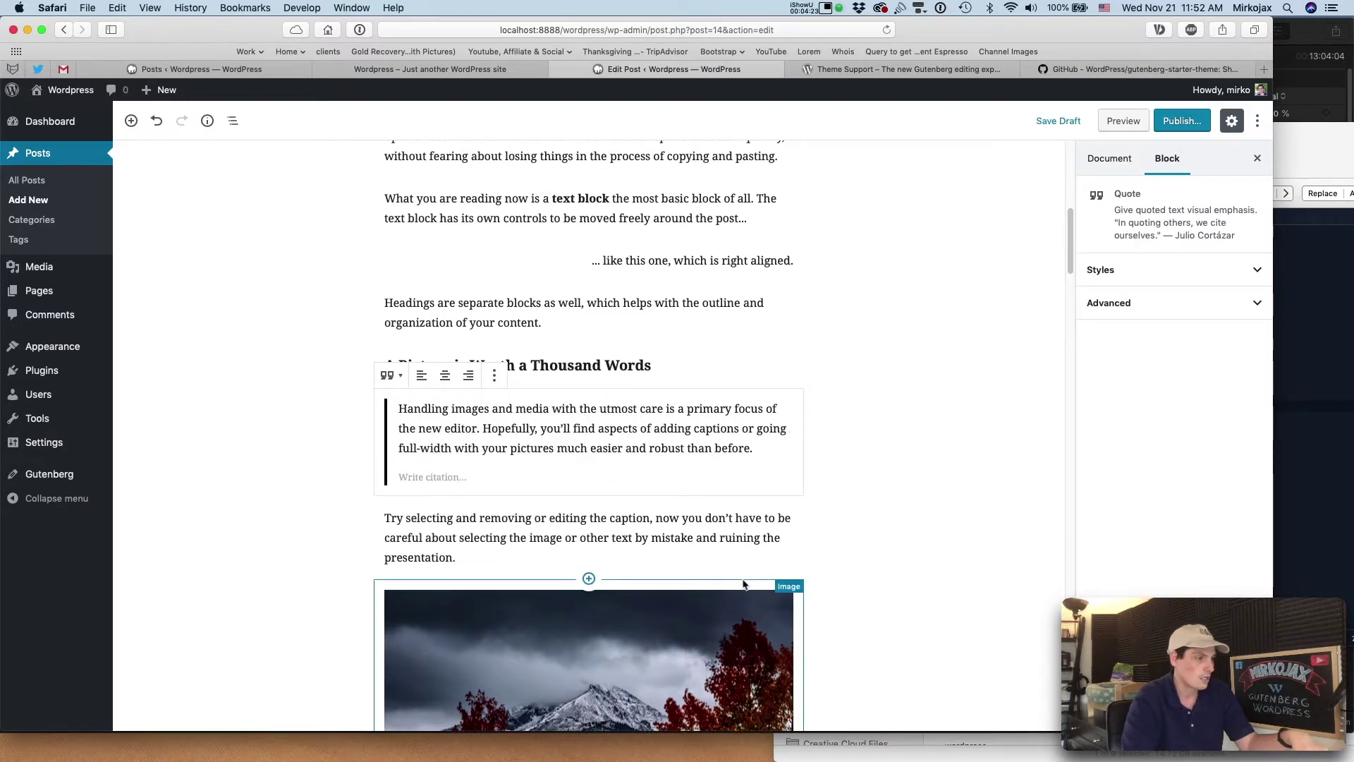
text(me)
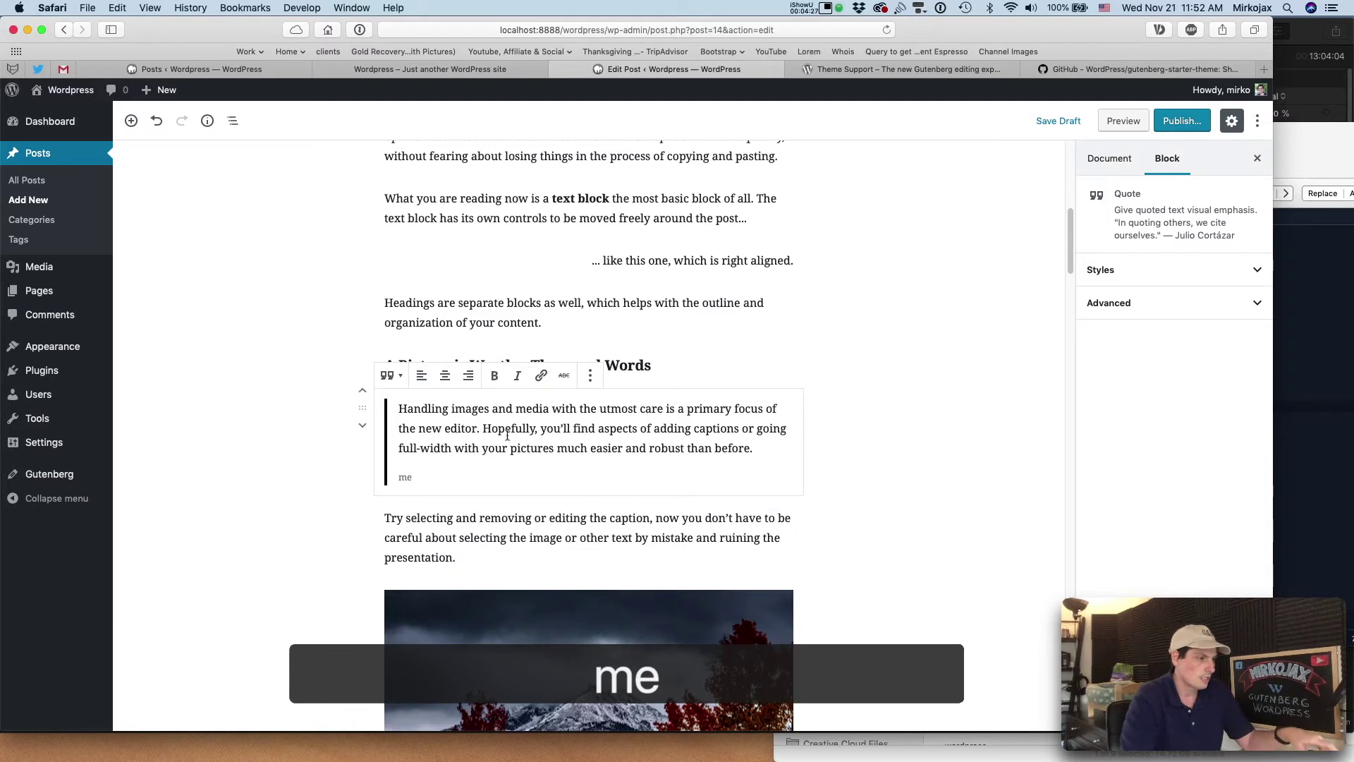
- Add the new quote to the reusable blocks and save it under the name "nice quote"
click(589, 378)
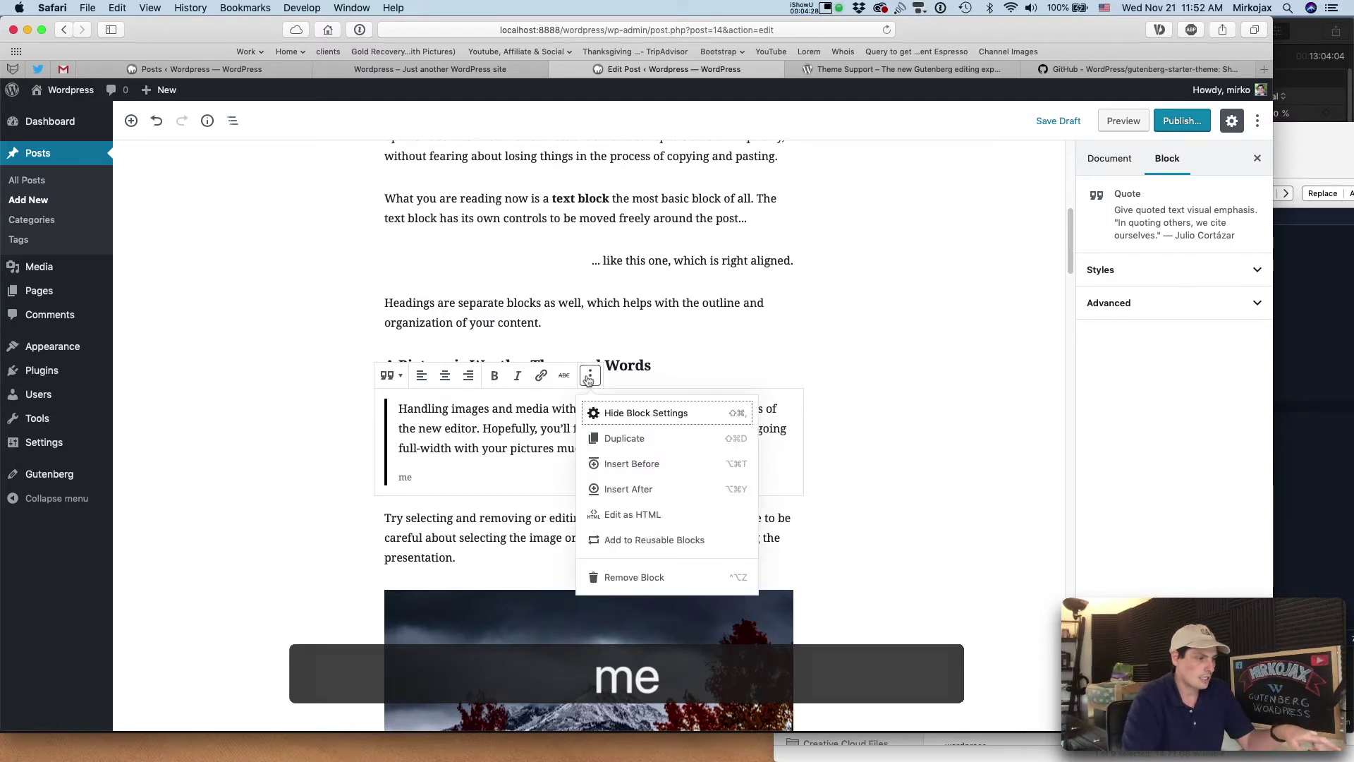
click(665, 541)
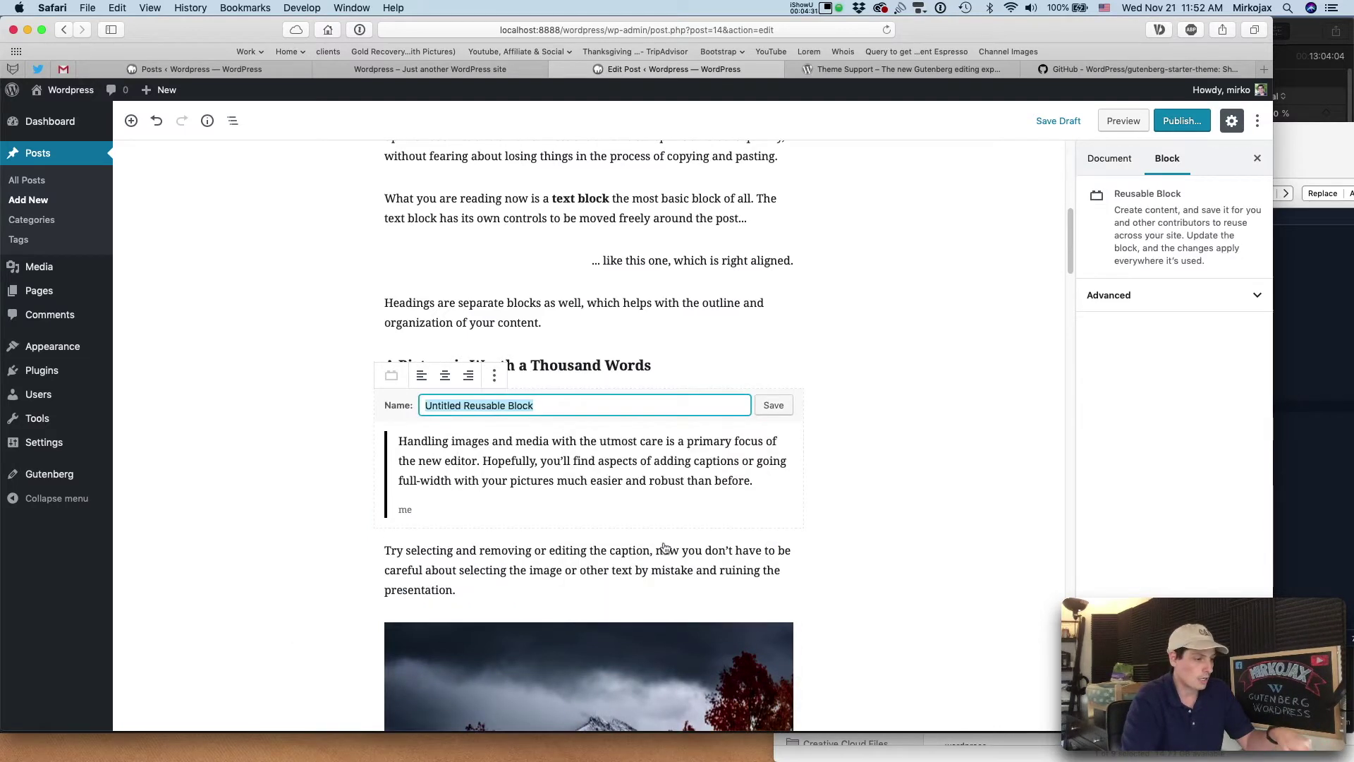
text(n)
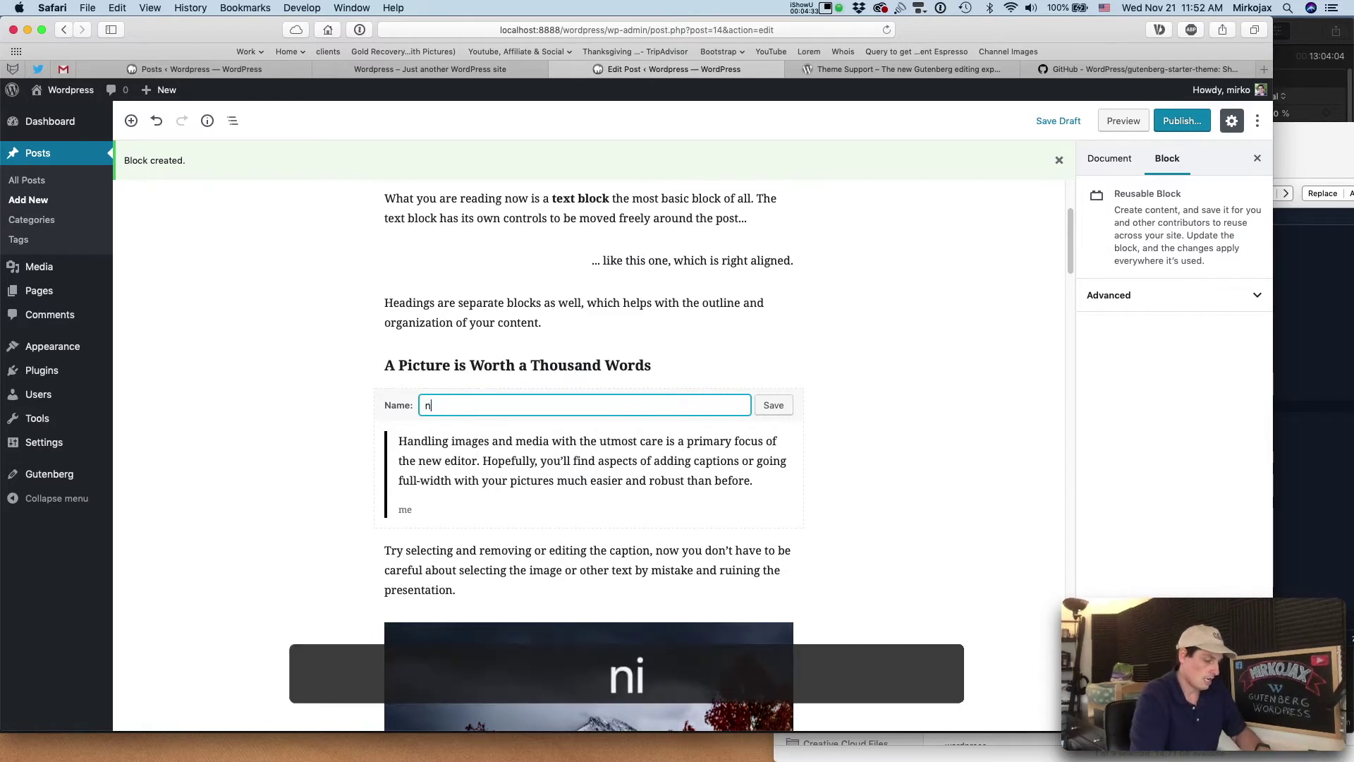
text(ice quote)
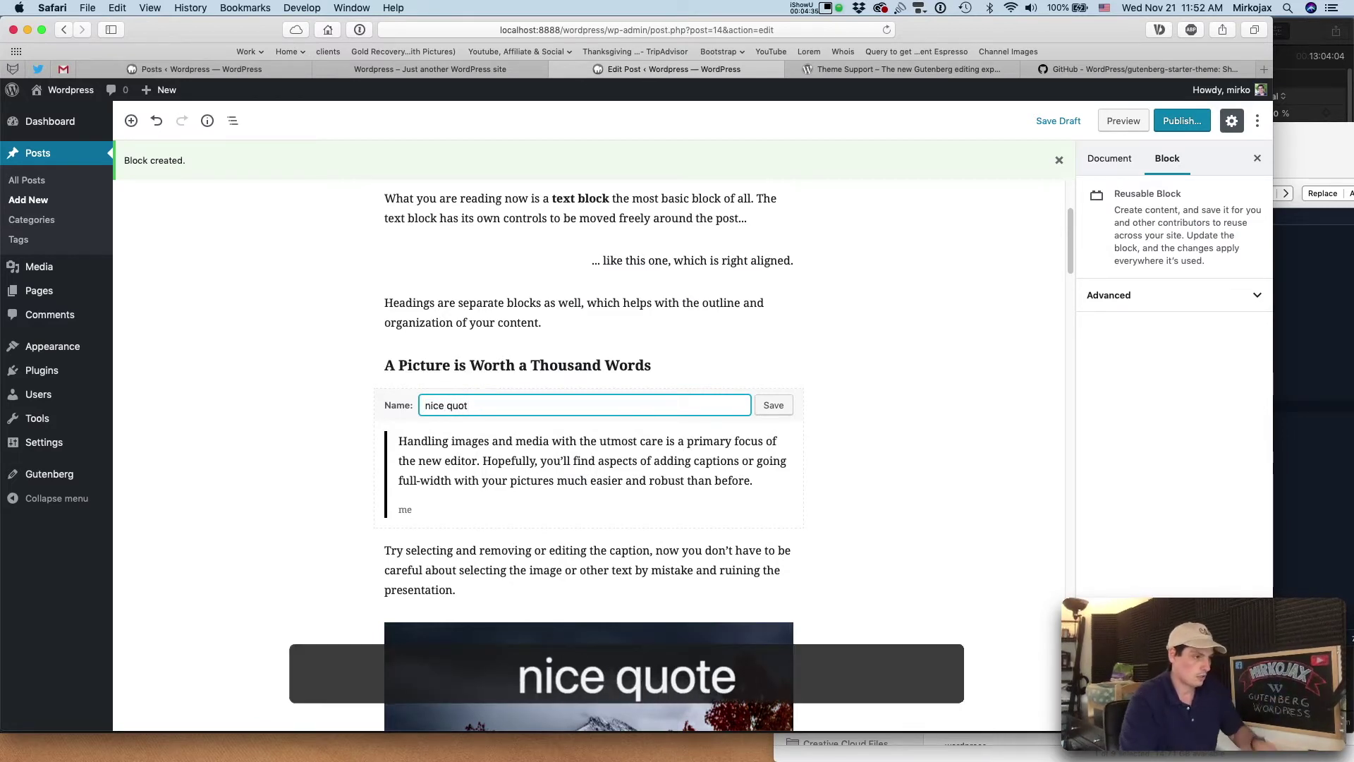
click(774, 405)
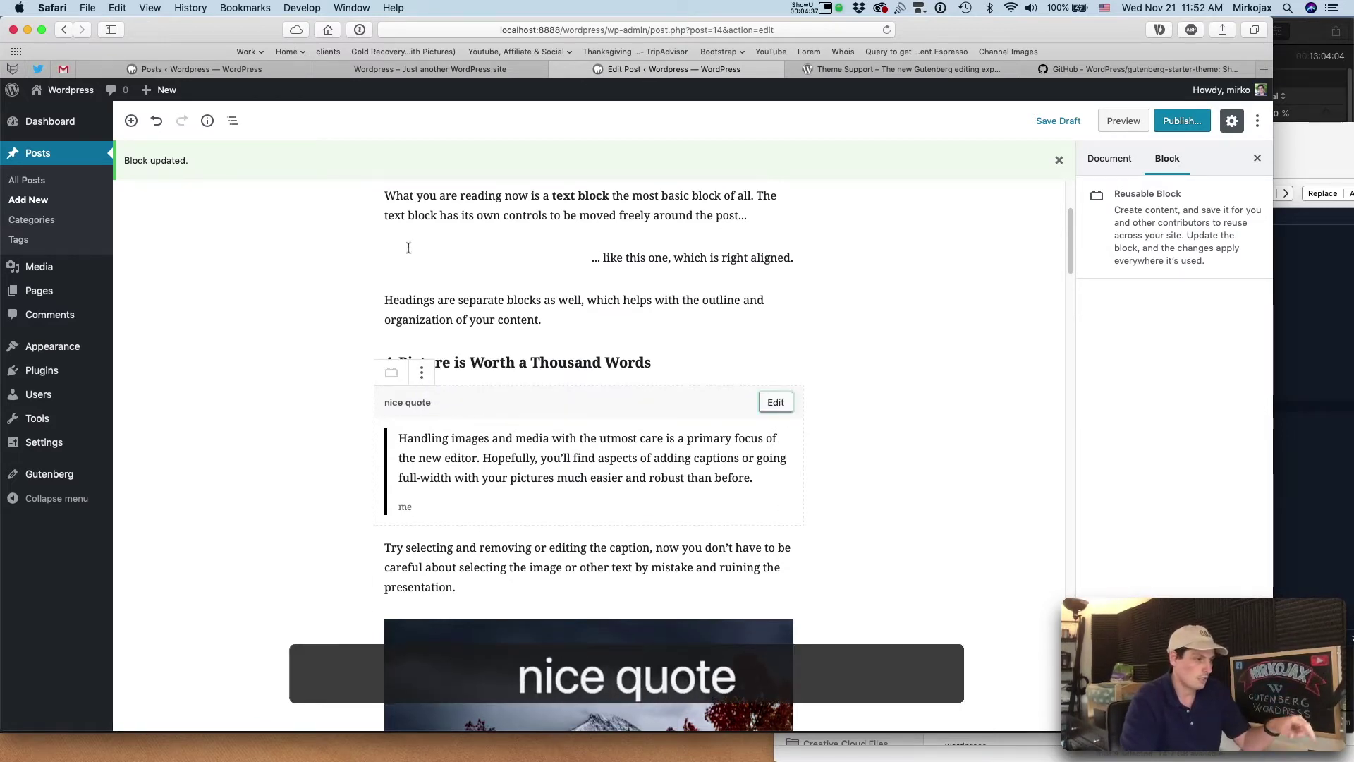
- Insert the reusable "nice quote" block above the right-aligned "like this one" paragraph
click(590, 237)
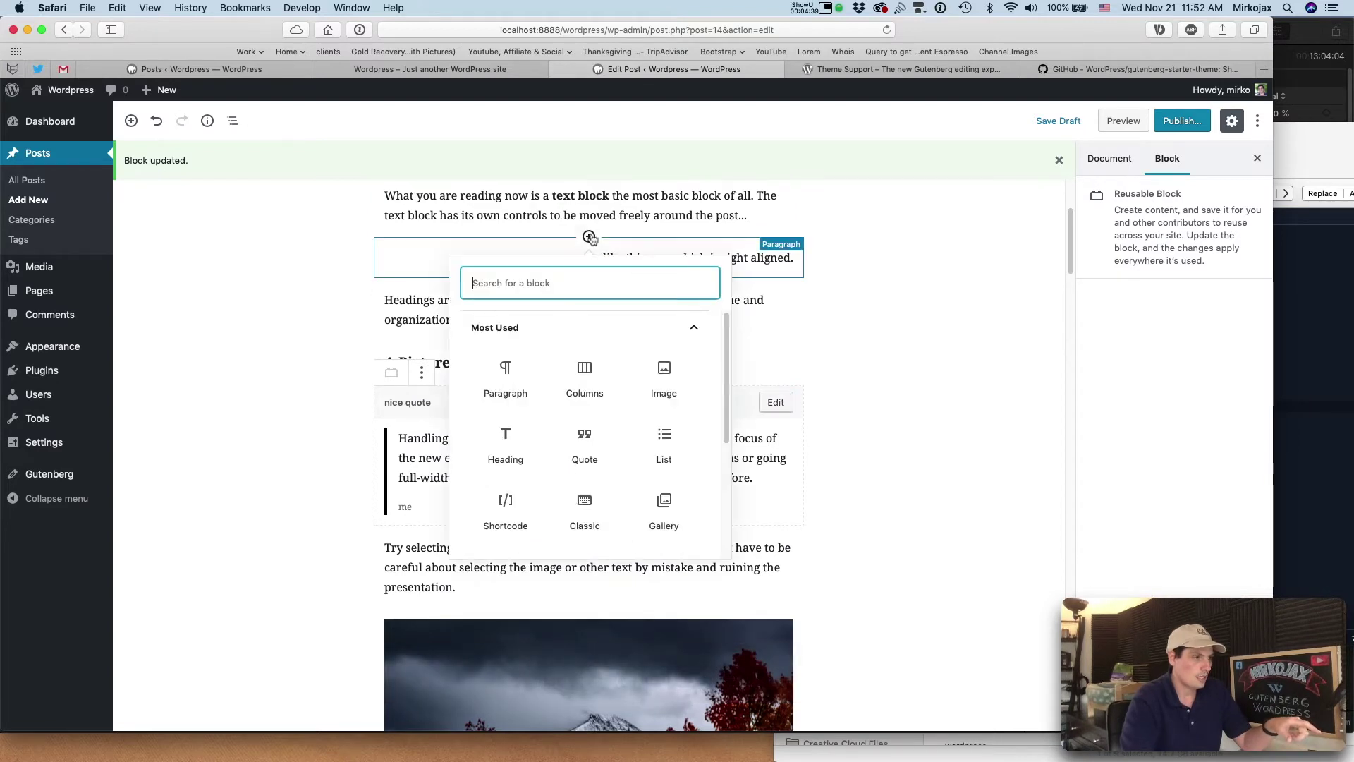
scroll(576, 411, down, 5)
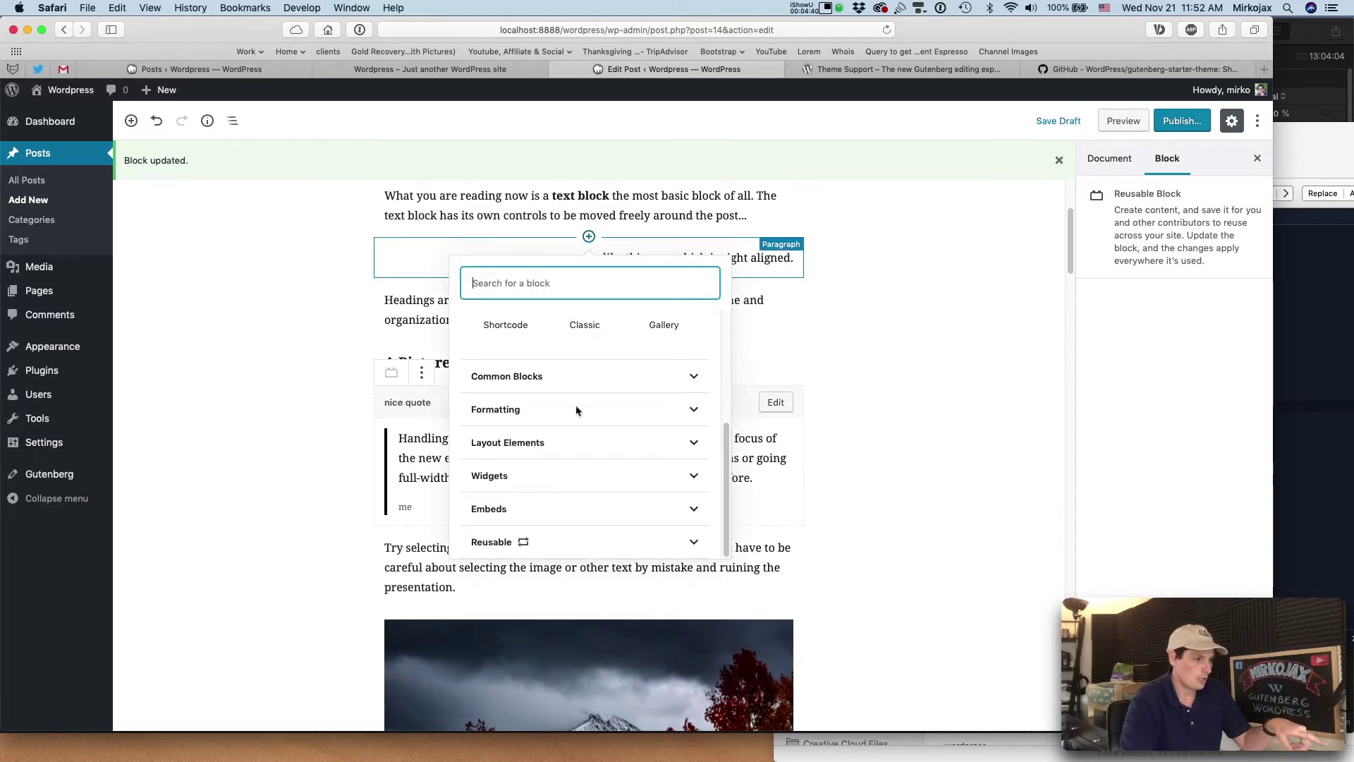
click(611, 542)
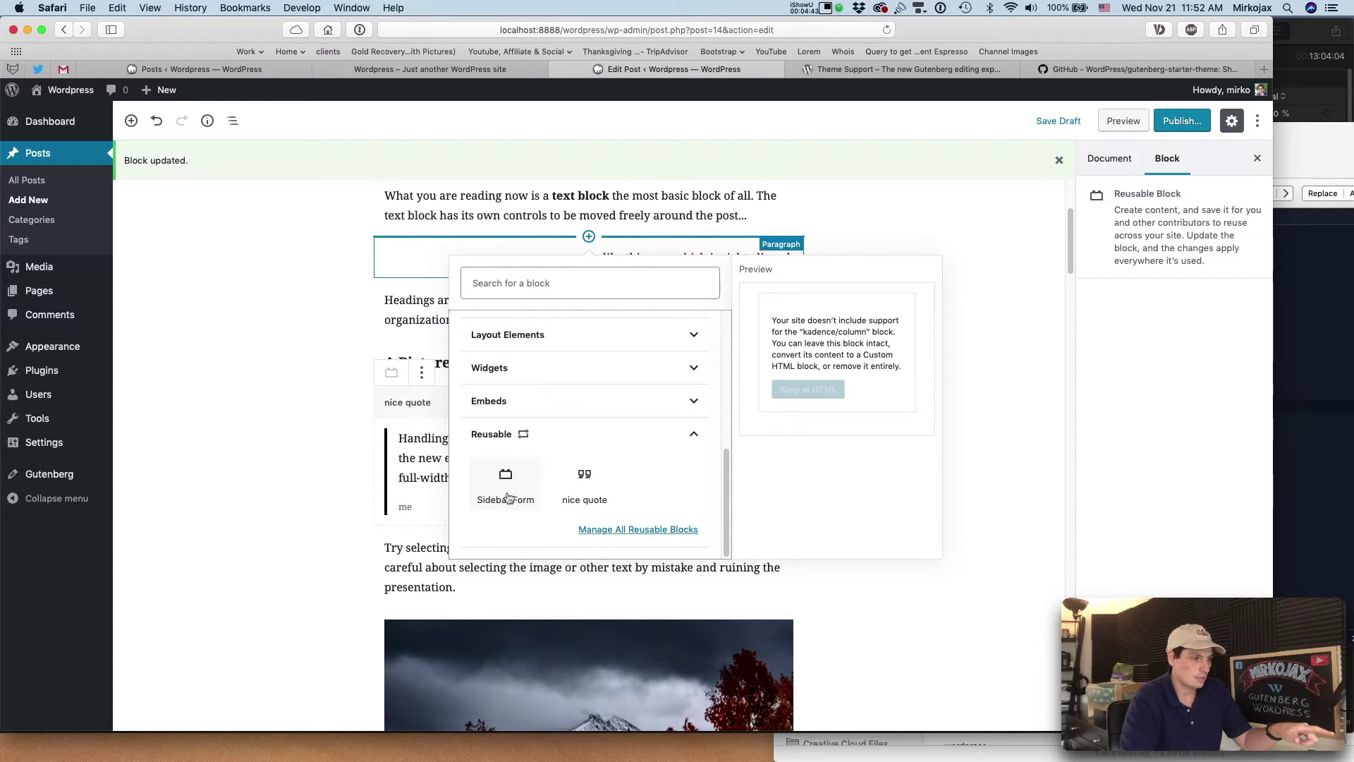
mouse_move(602, 503)
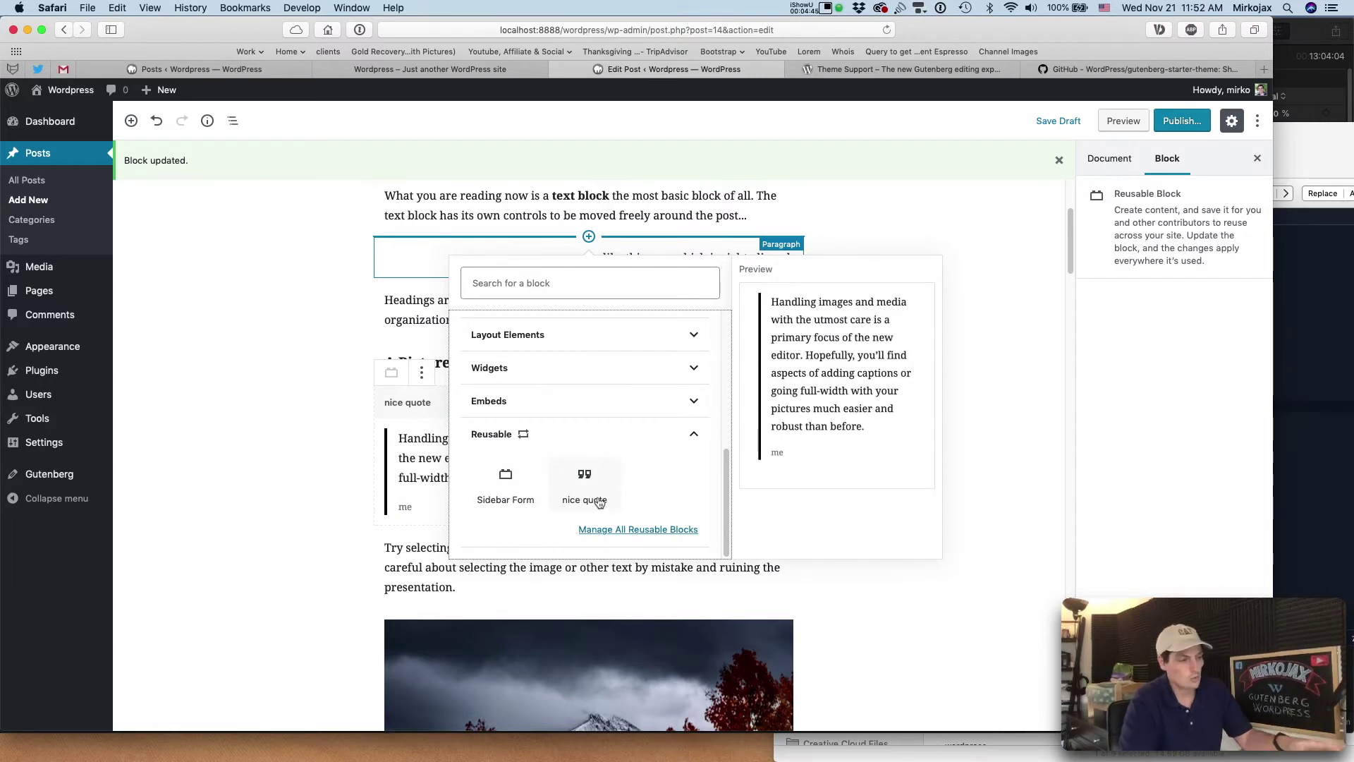
mouse_move(505, 482)
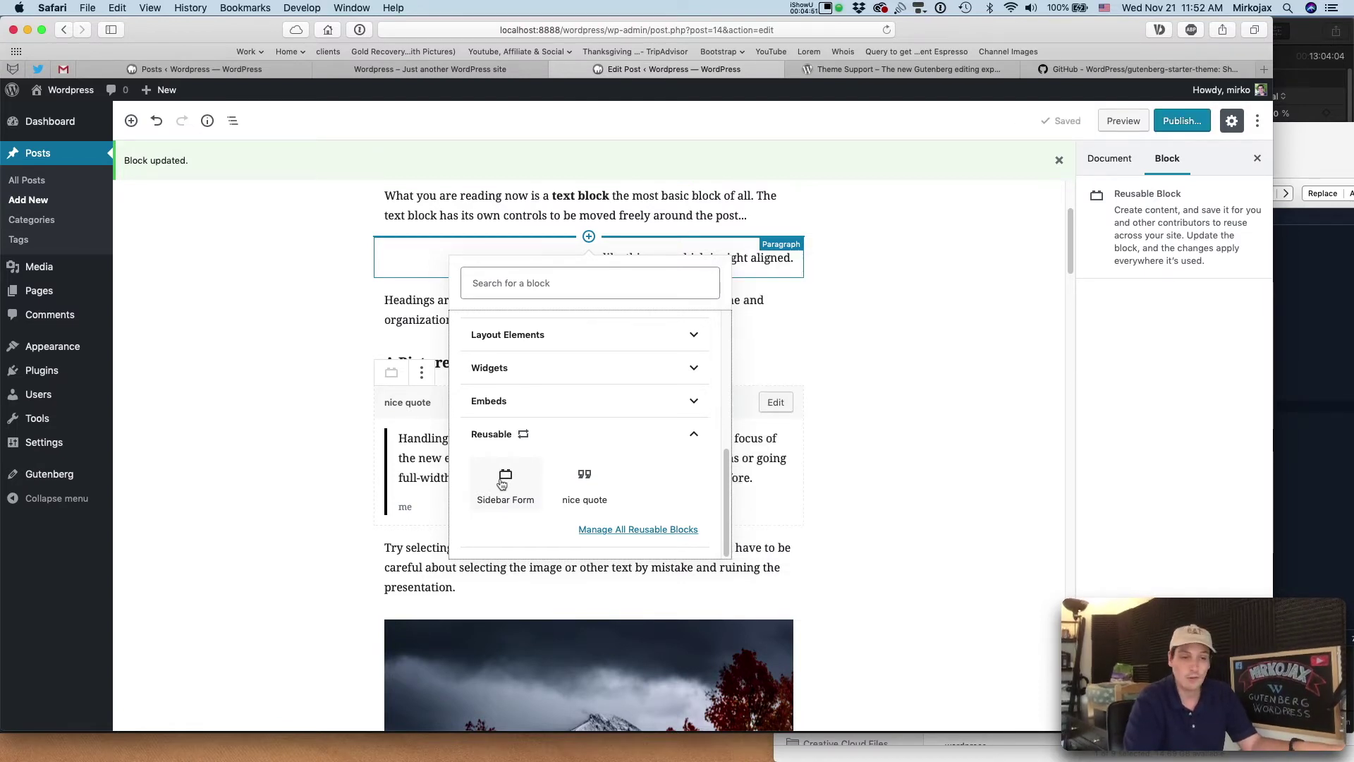
click(589, 487)
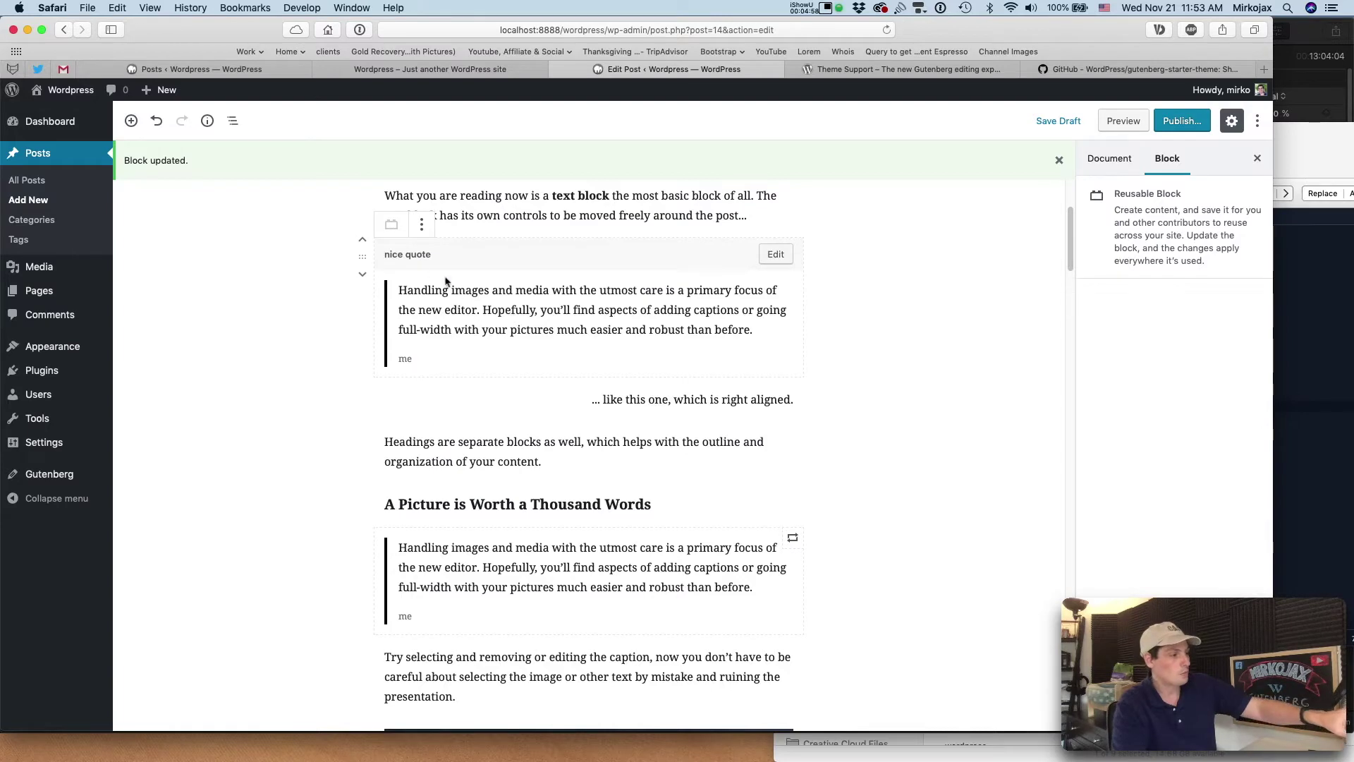
- Compare both copies of the reusable quote and review the post down to the gallery and back up to its title
scroll(458, 274, down, 5)
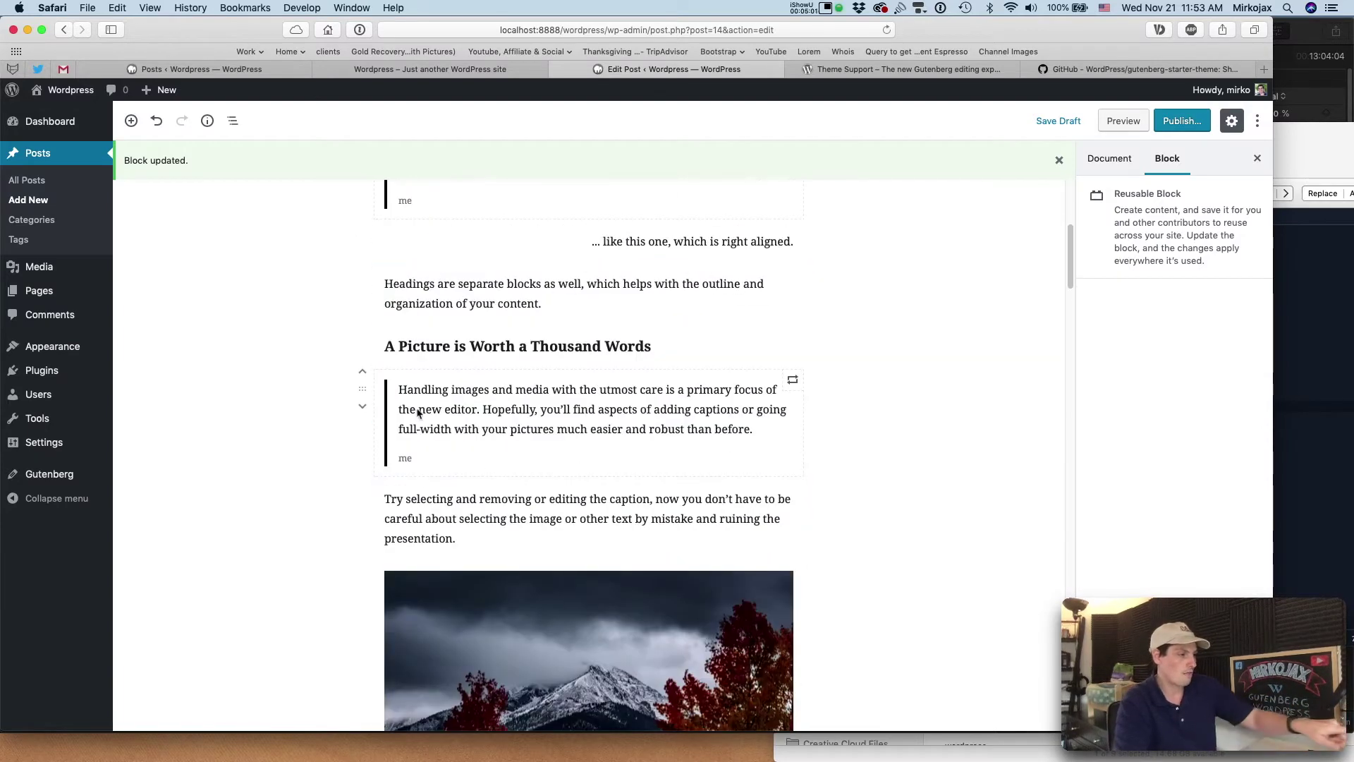
scroll(766, 387, up, 6)
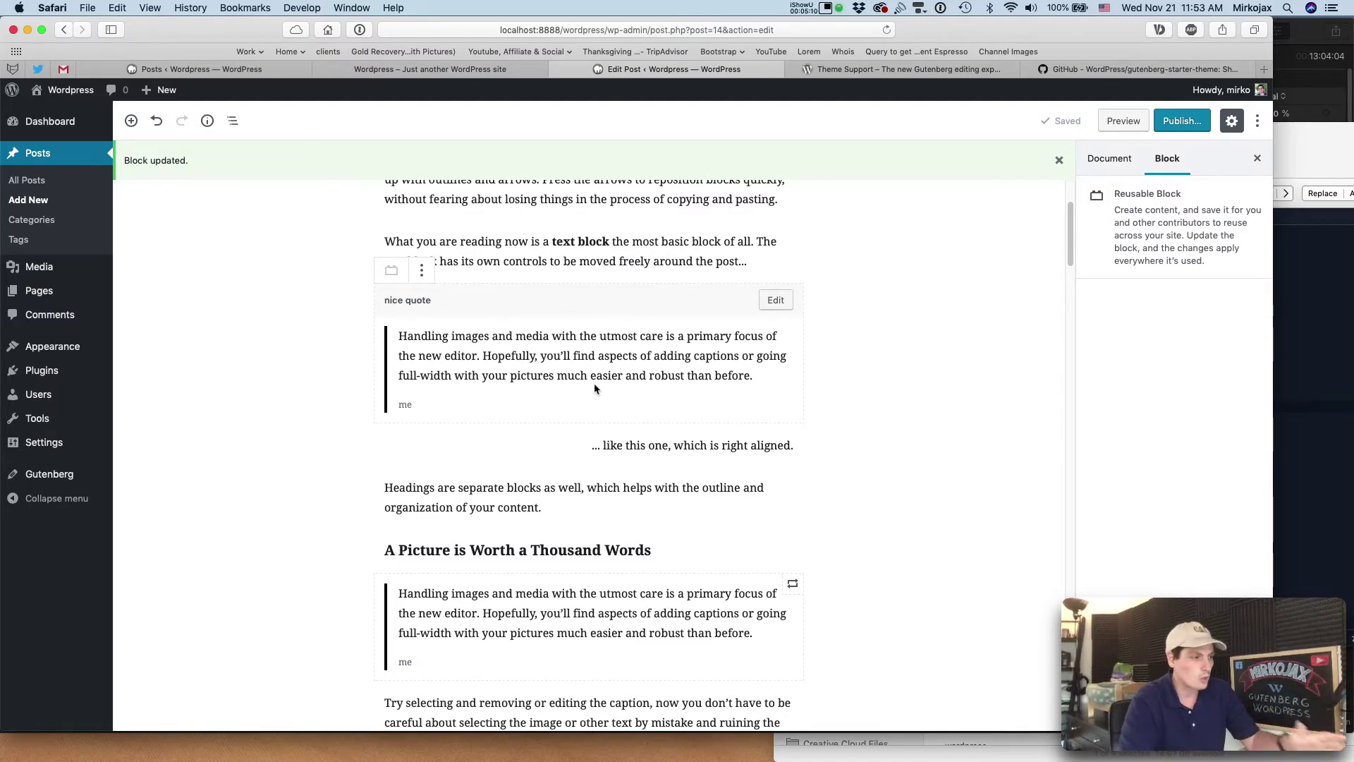
scroll(594, 389, down, 18)
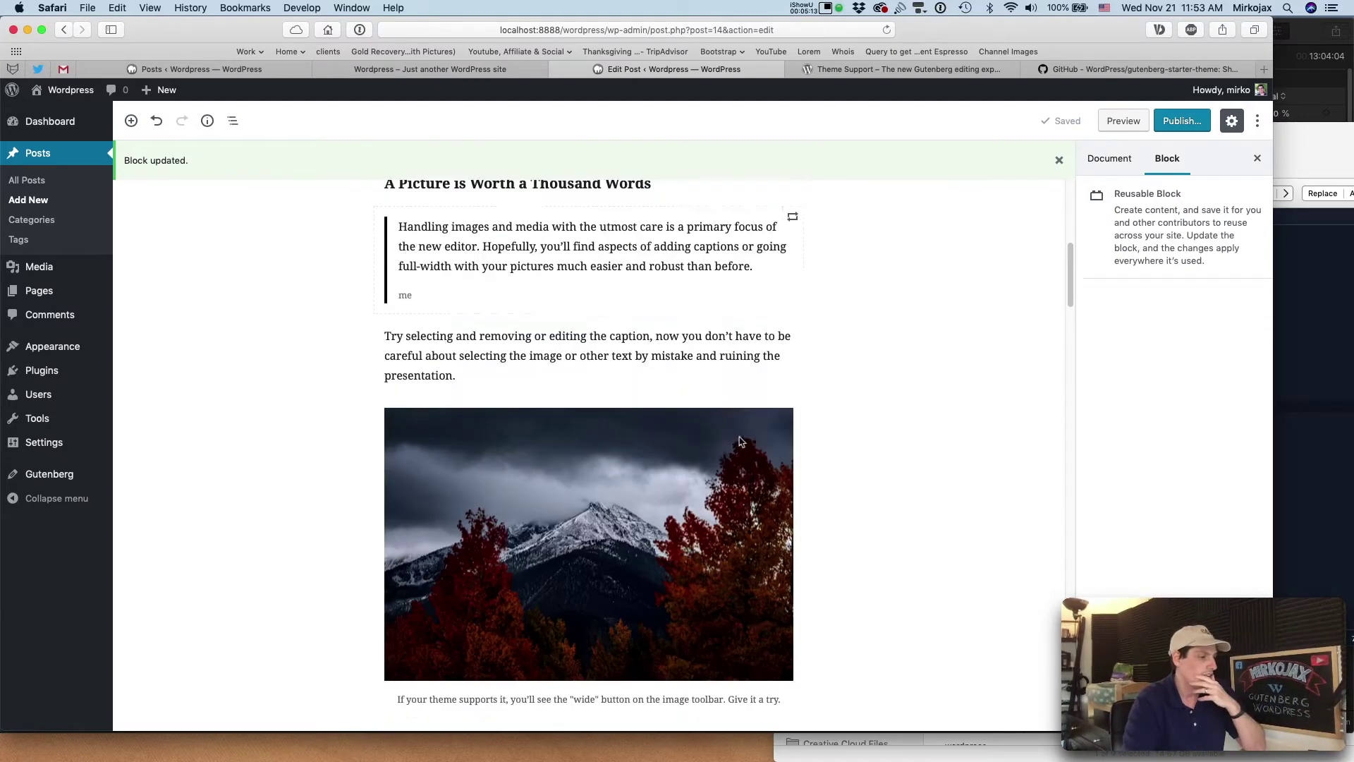
scroll(842, 505, down, 8)
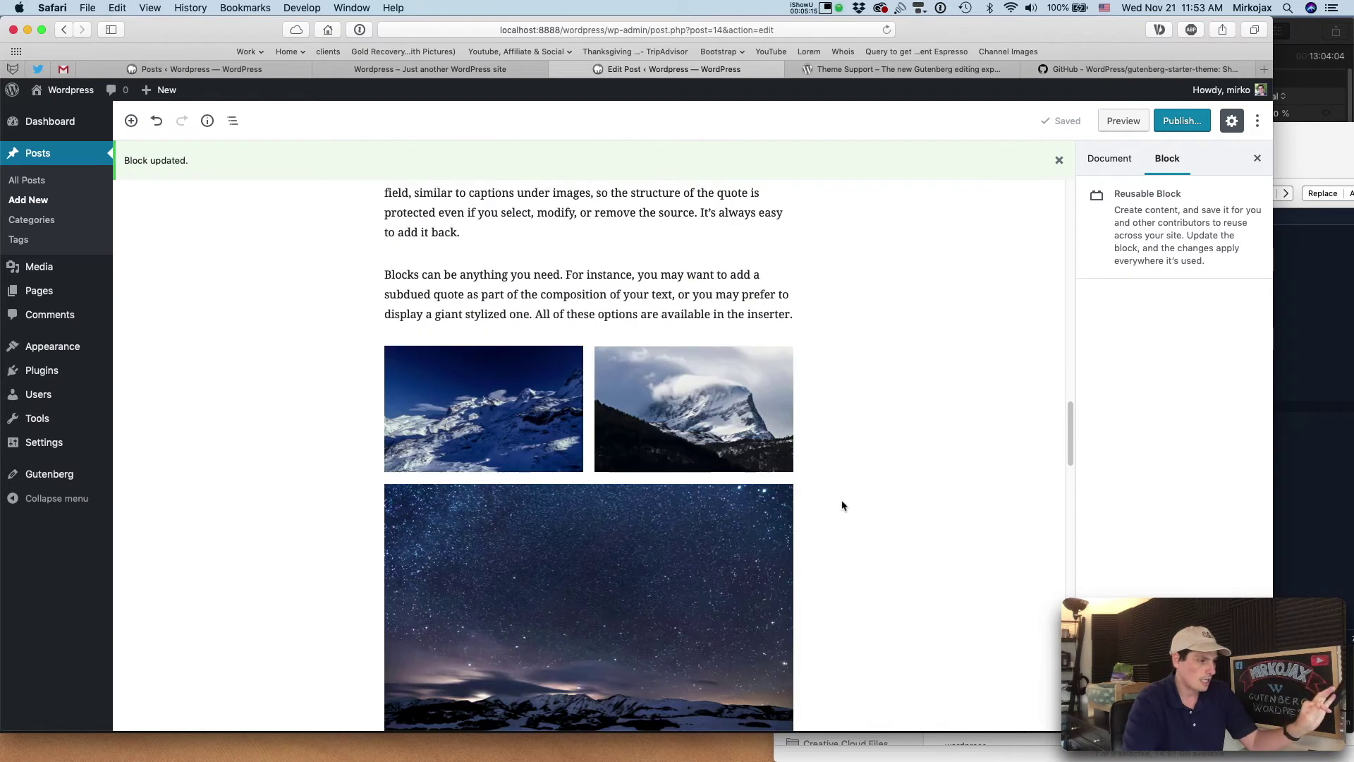
click(588, 276)
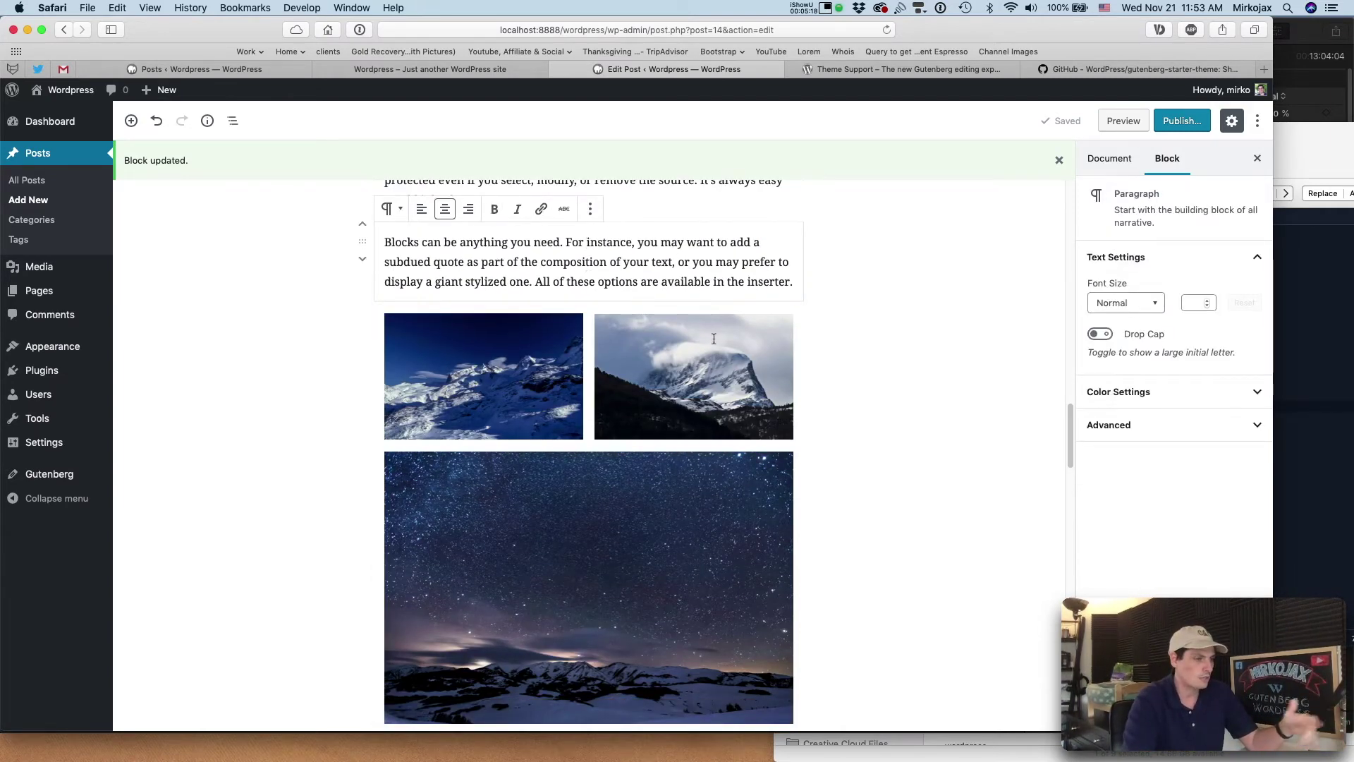
scroll(814, 511, up, 6)
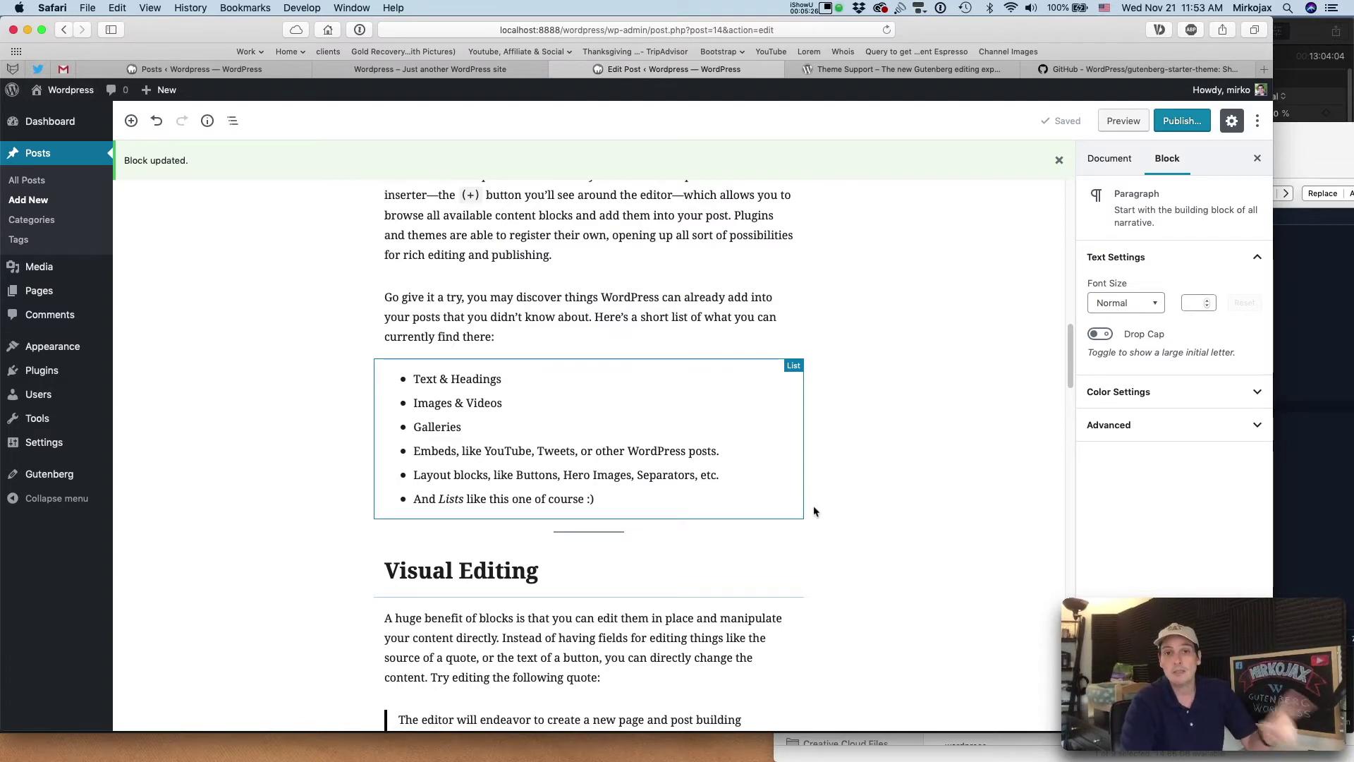
scroll(814, 511, up, 15)
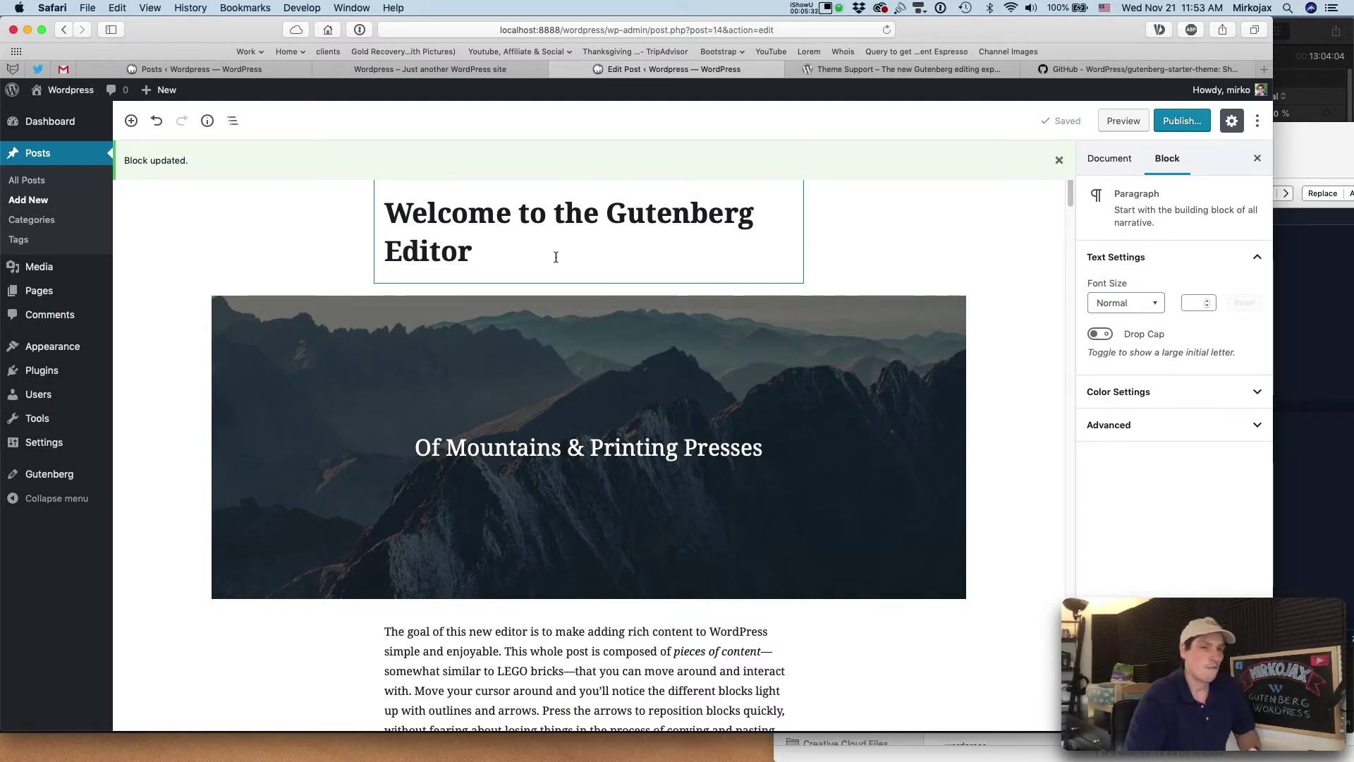
- Open the site's installed themes overview and look at the Twenty Seventeen theme
mouse_move(76, 347)
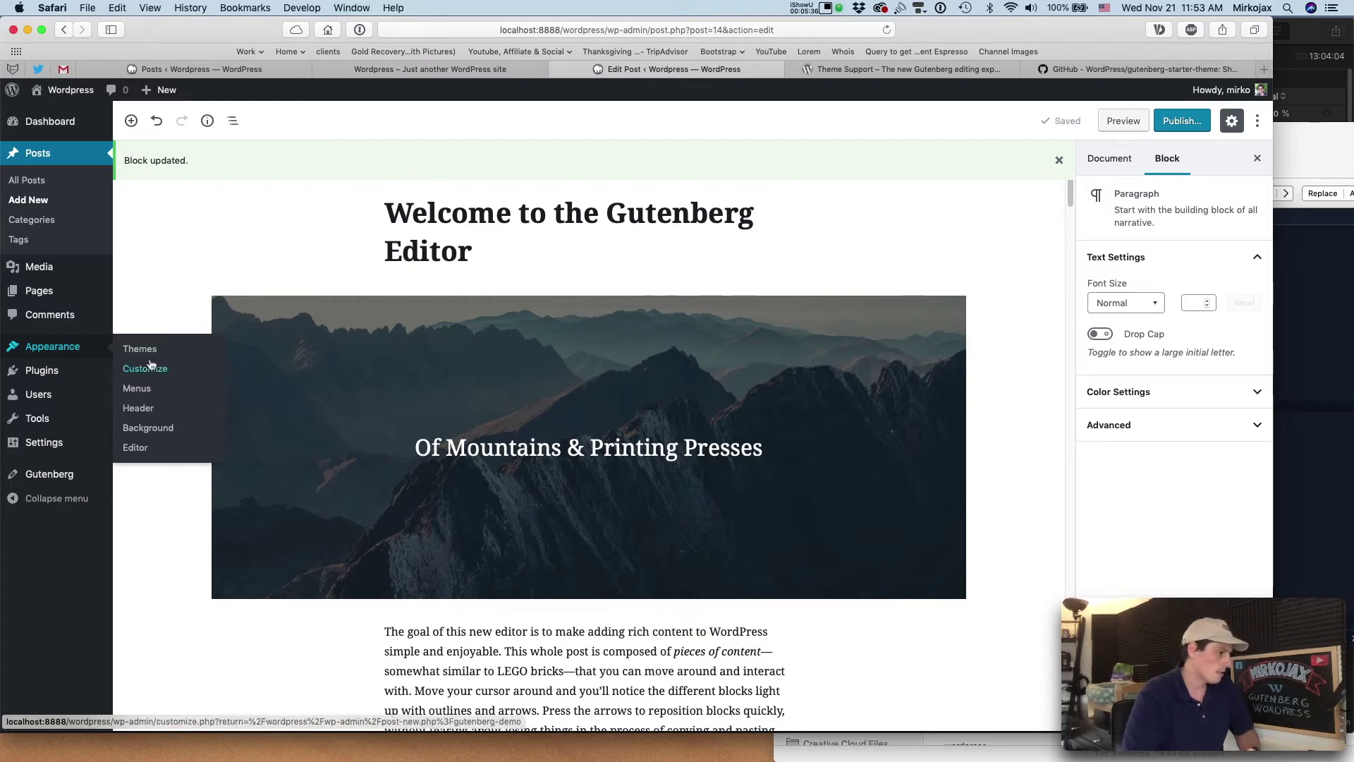
click(140, 349)
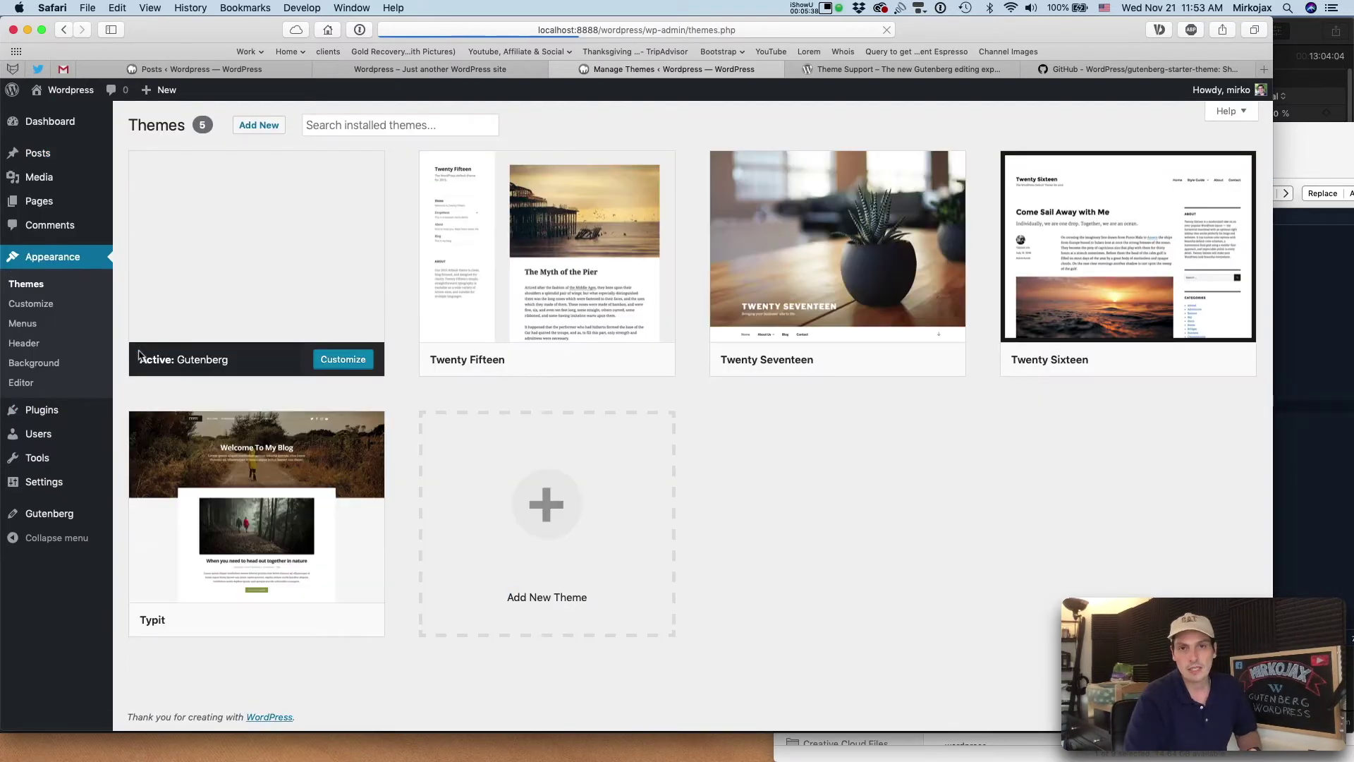
mouse_move(788, 272)
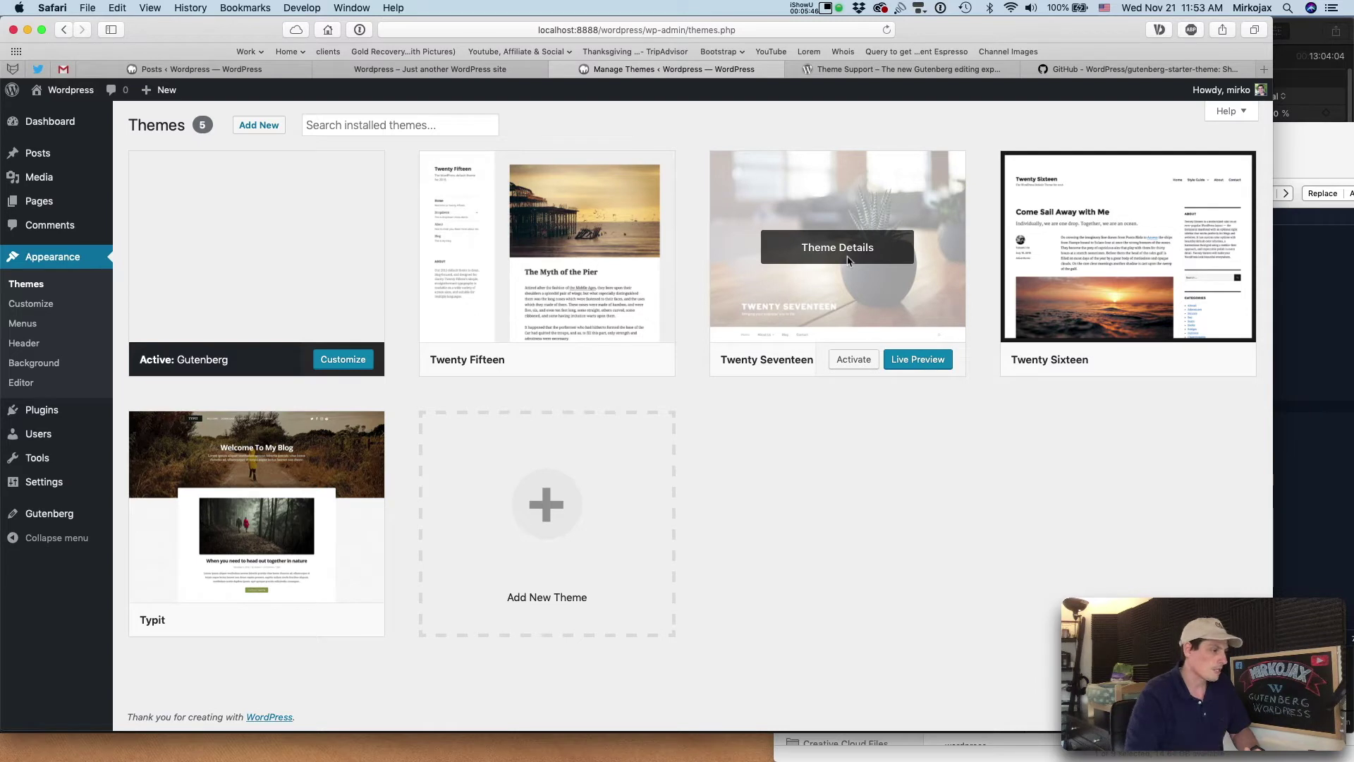
- Search the theme directory for "gutenberg" and preview the Monostack theme
mouse_move(302, 157)
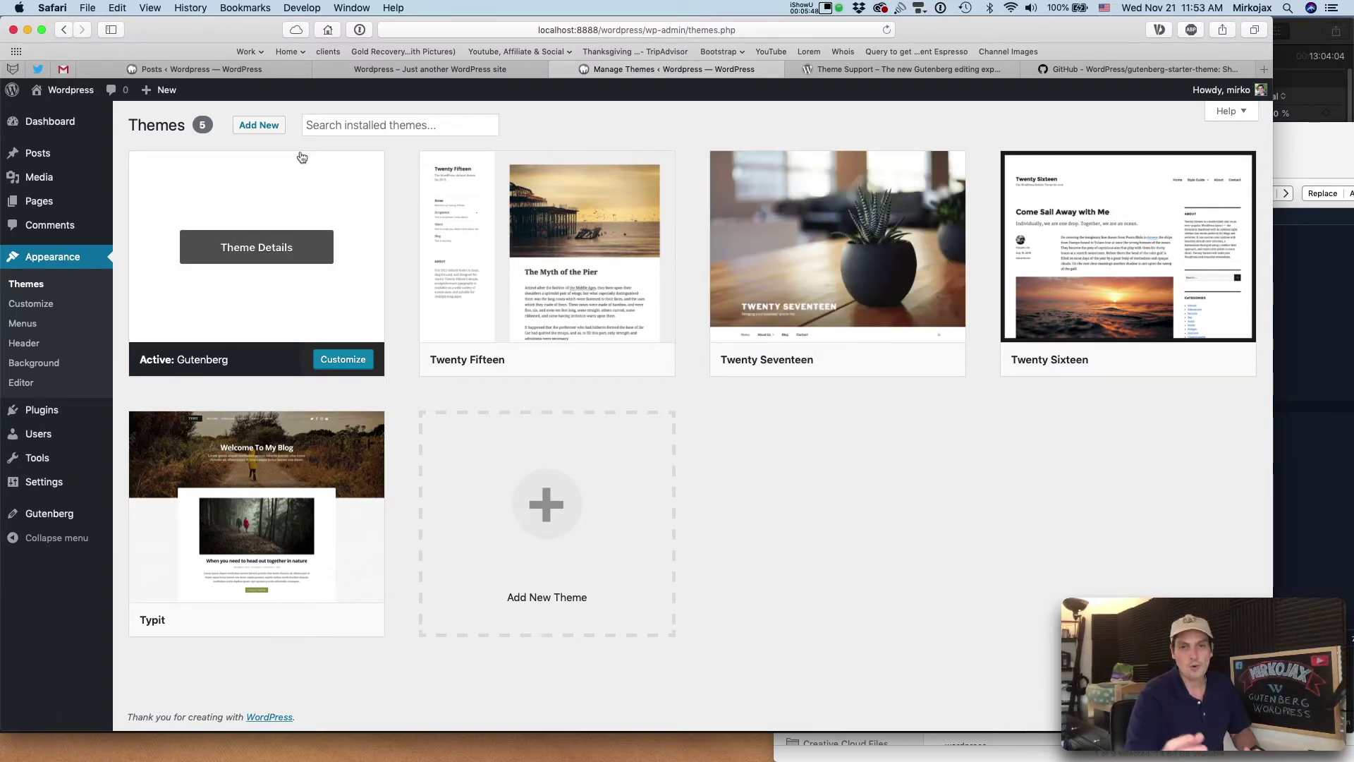
click(266, 129)
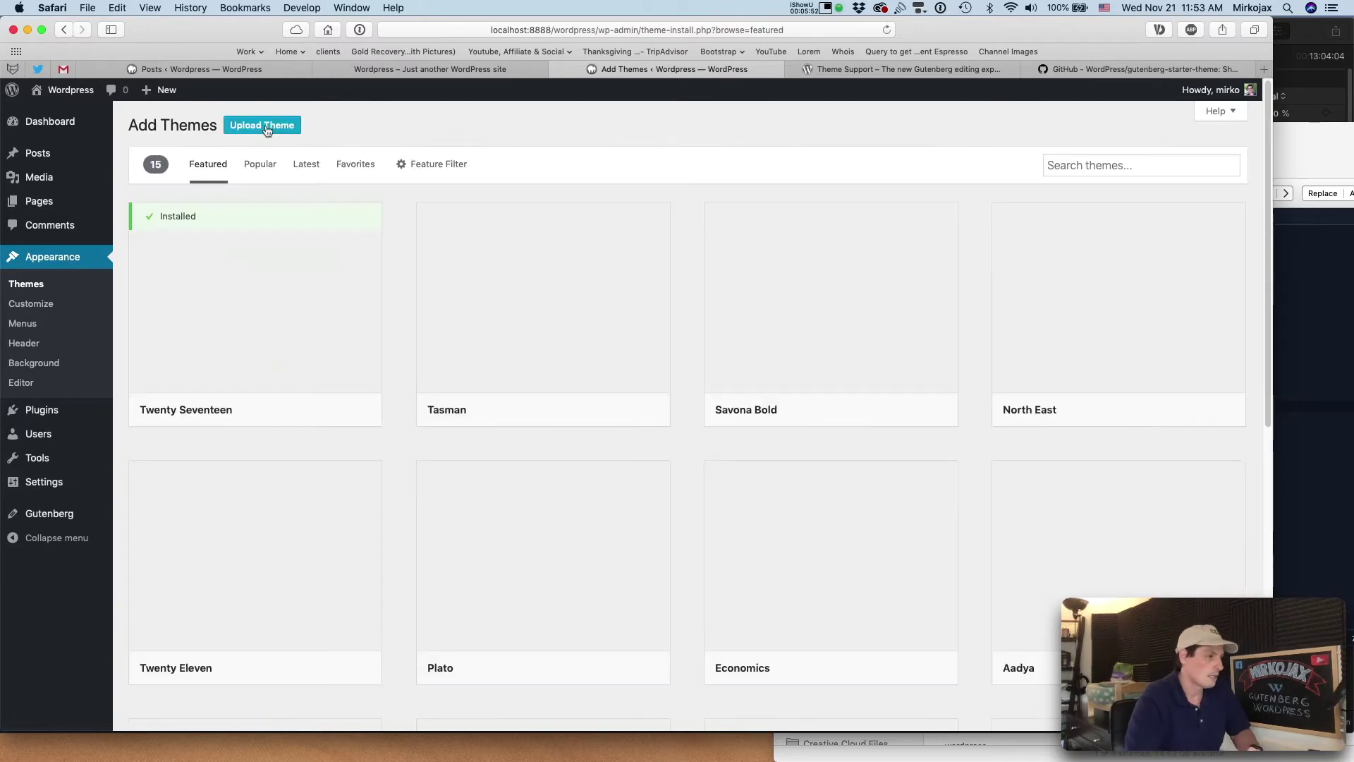
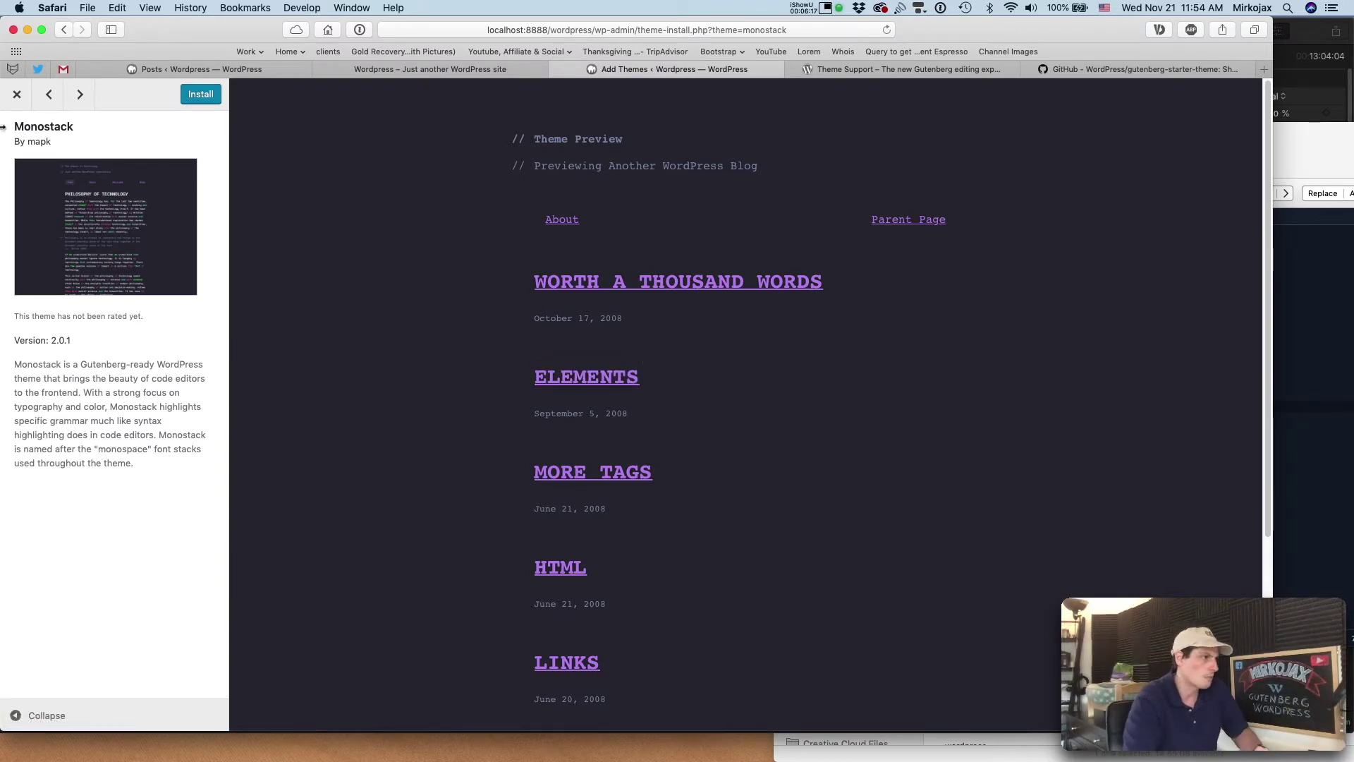
click(18, 94)
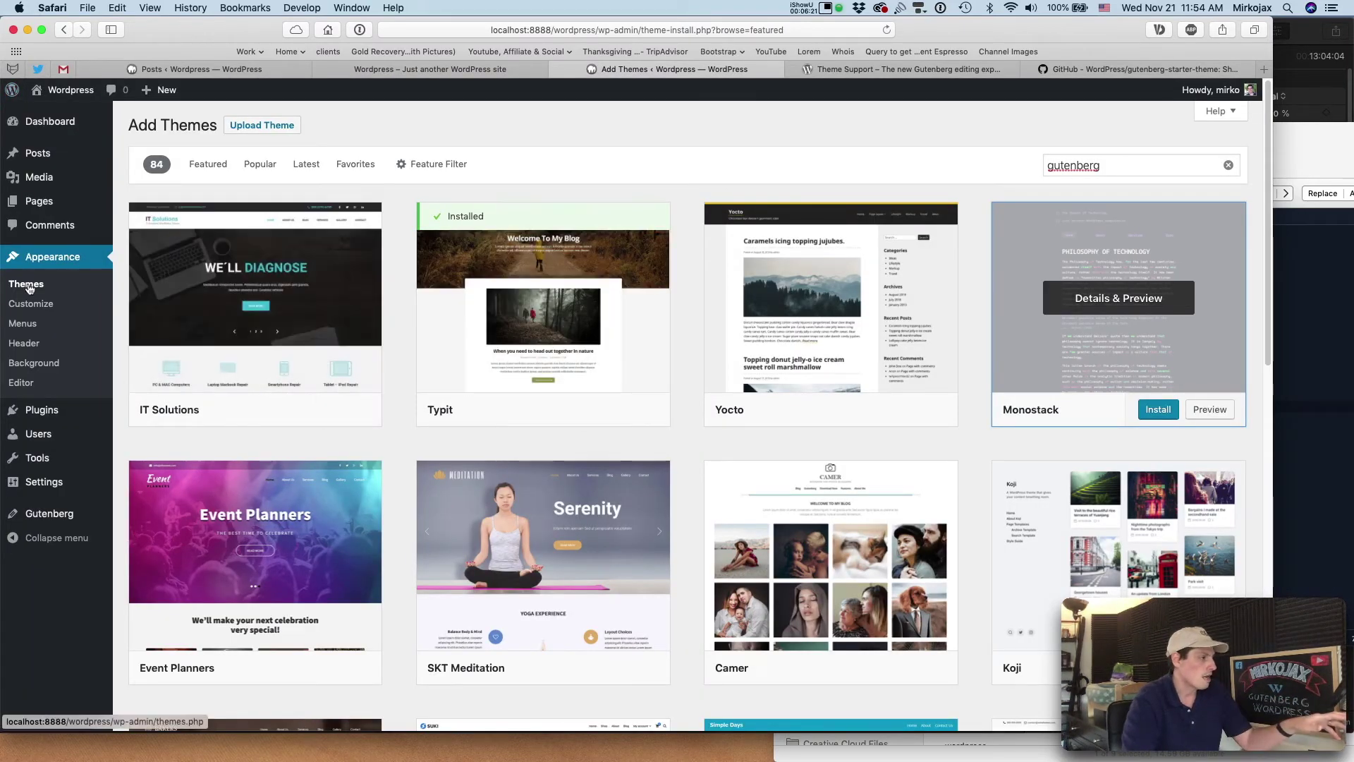
- Return to the installed themes and view the details of the active Gutenberg theme
key(super+bracketleft)
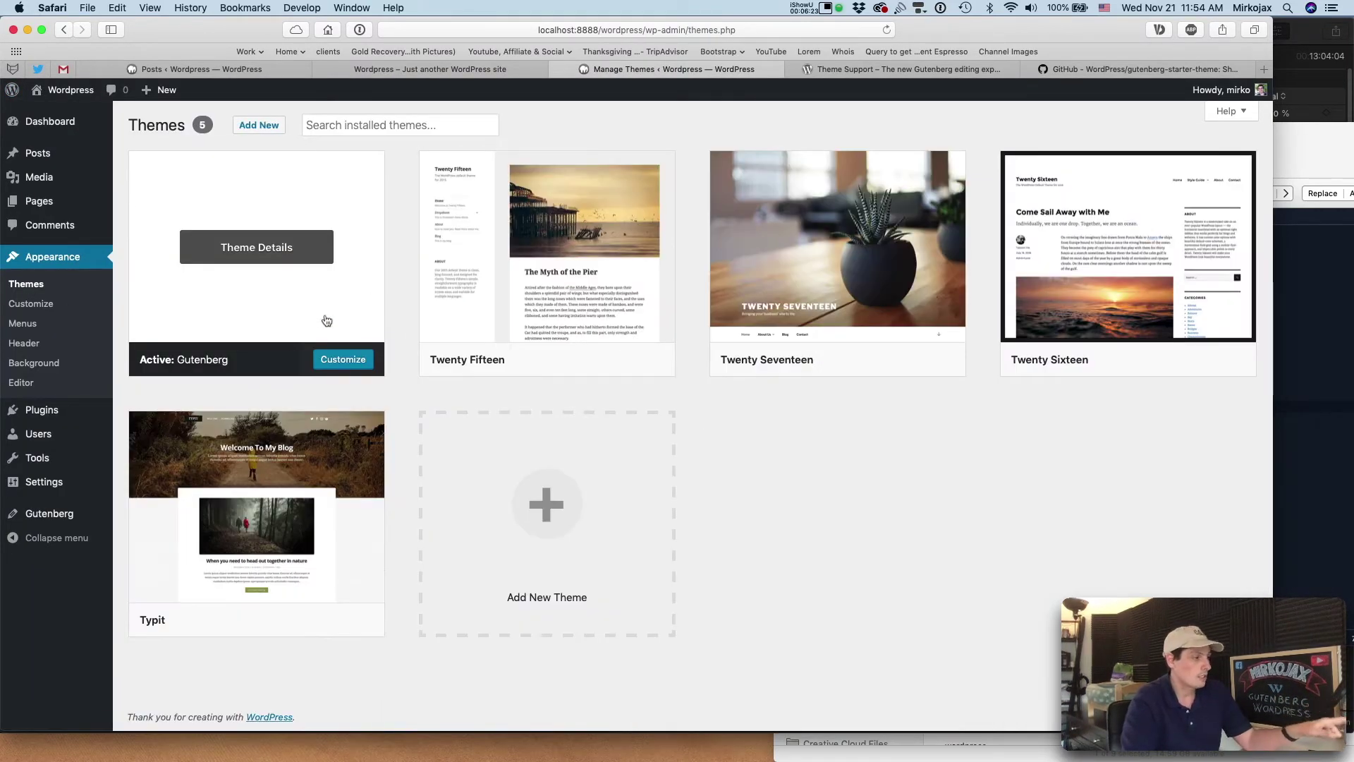
click(316, 249)
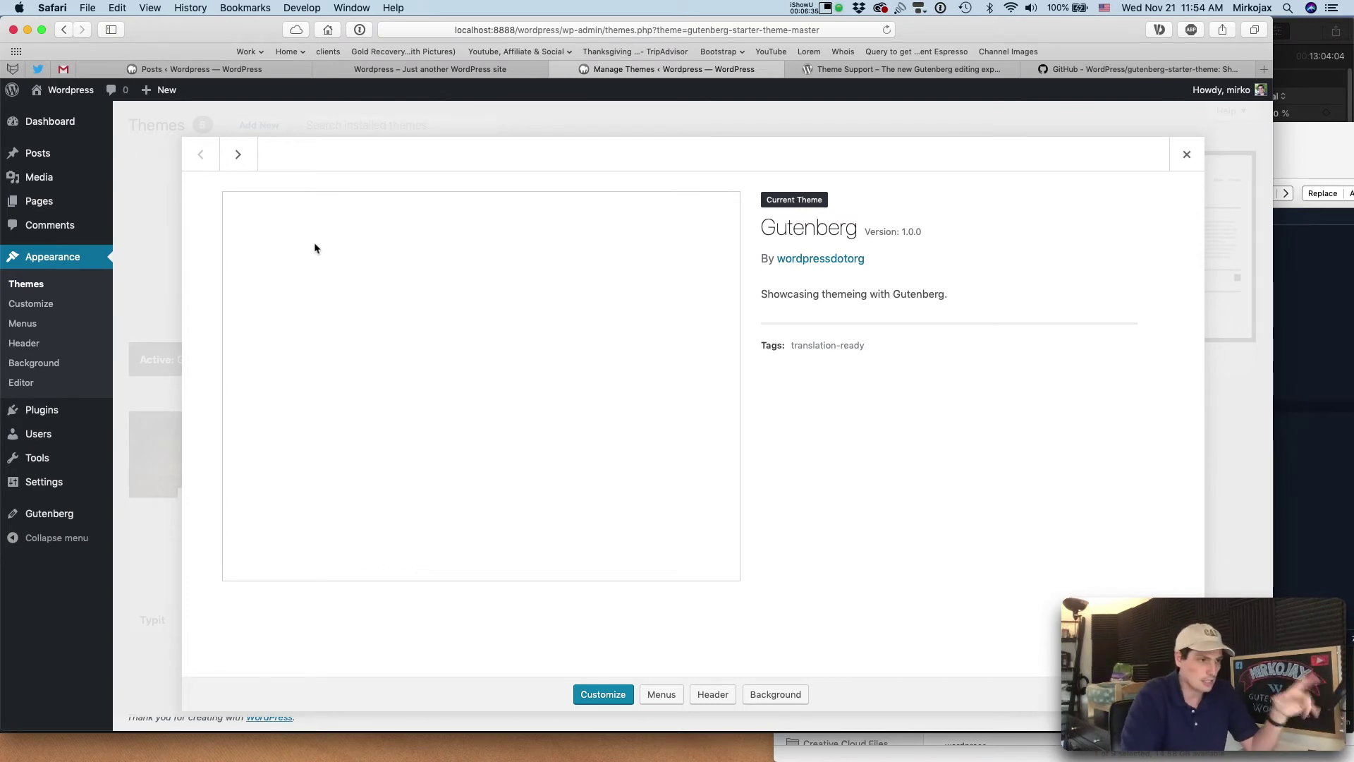
click(1188, 154)
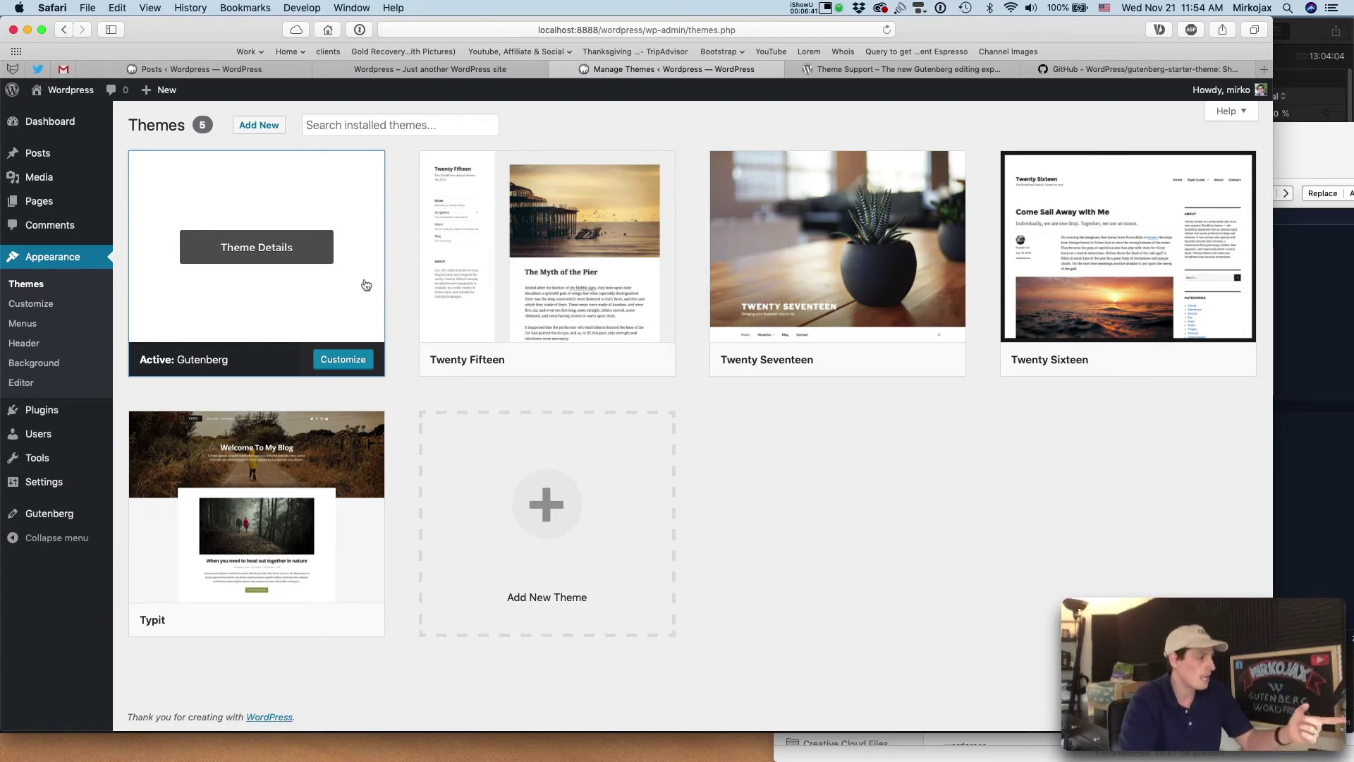
- Open the Sample Page from the pages list for editing and select its Classic block
click(149, 208)
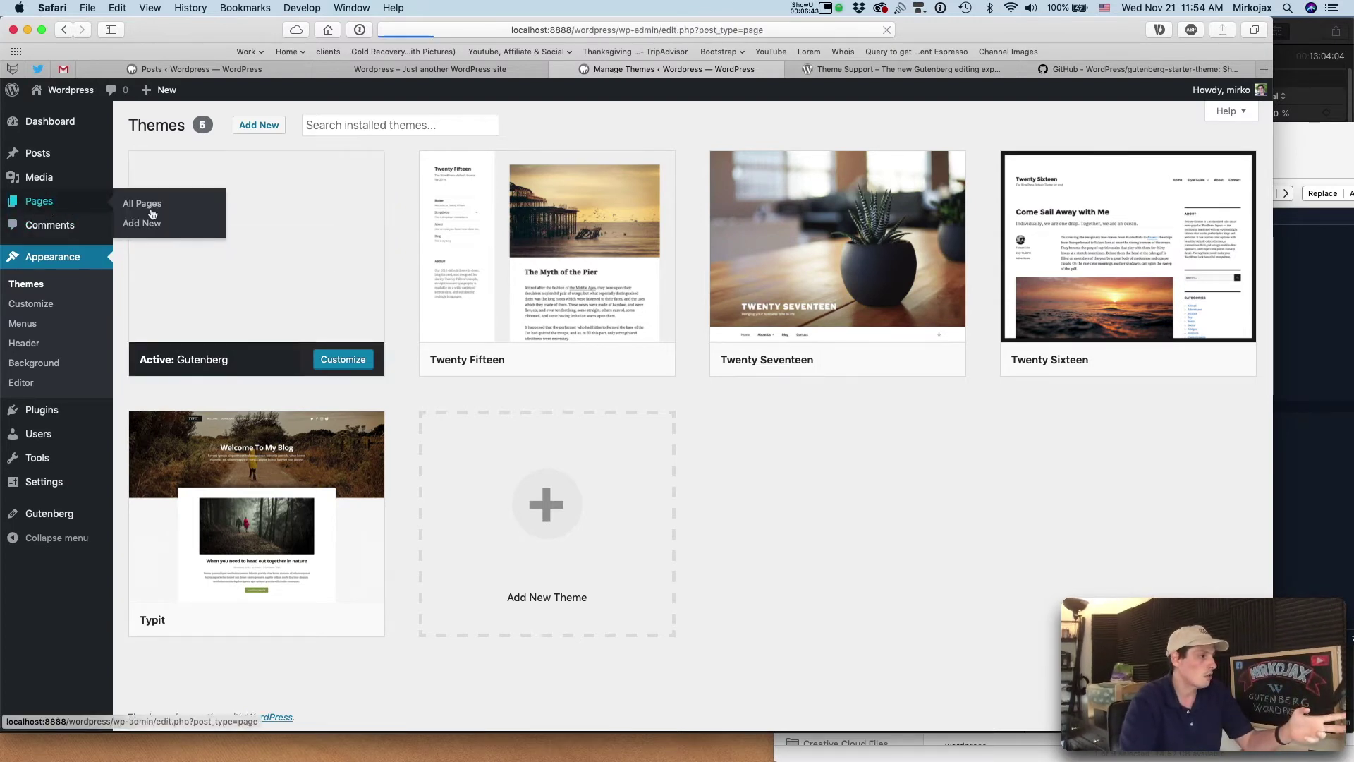
click(200, 266)
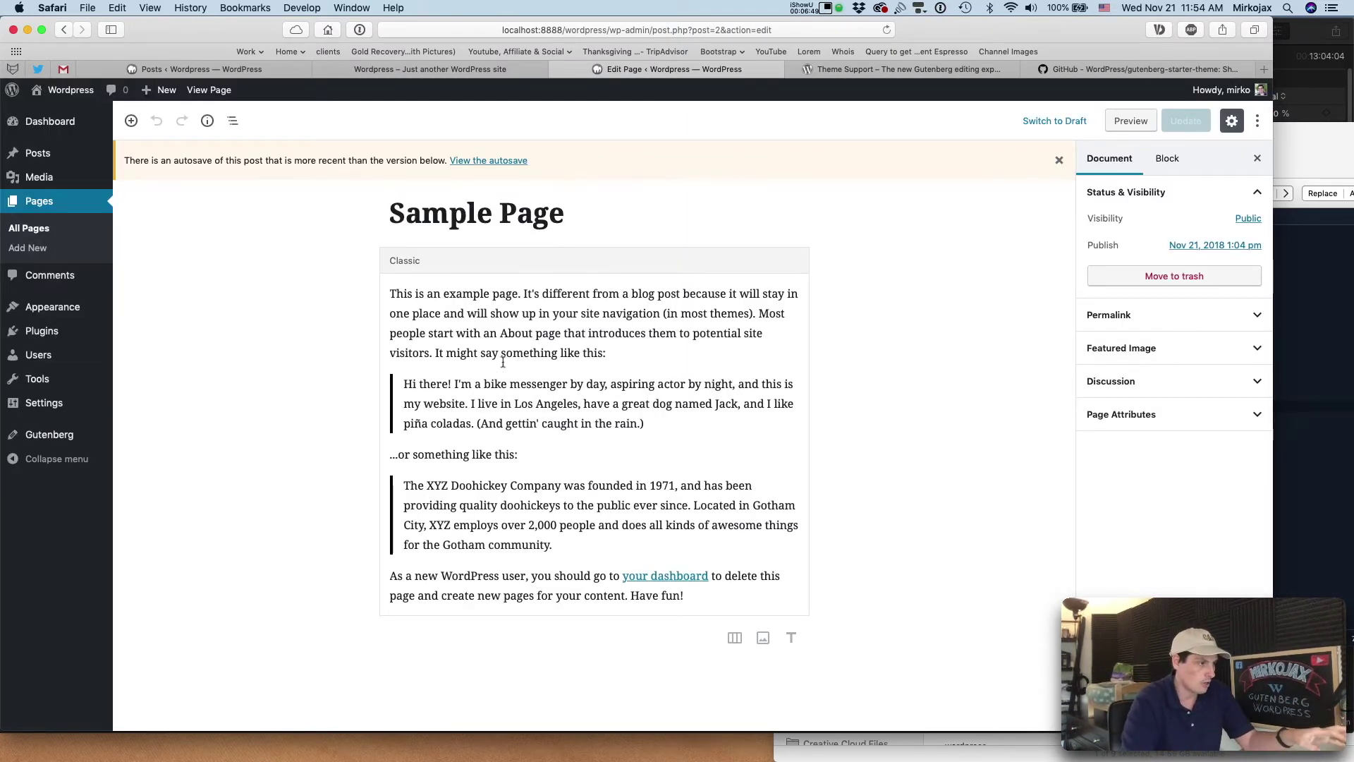
click(475, 368)
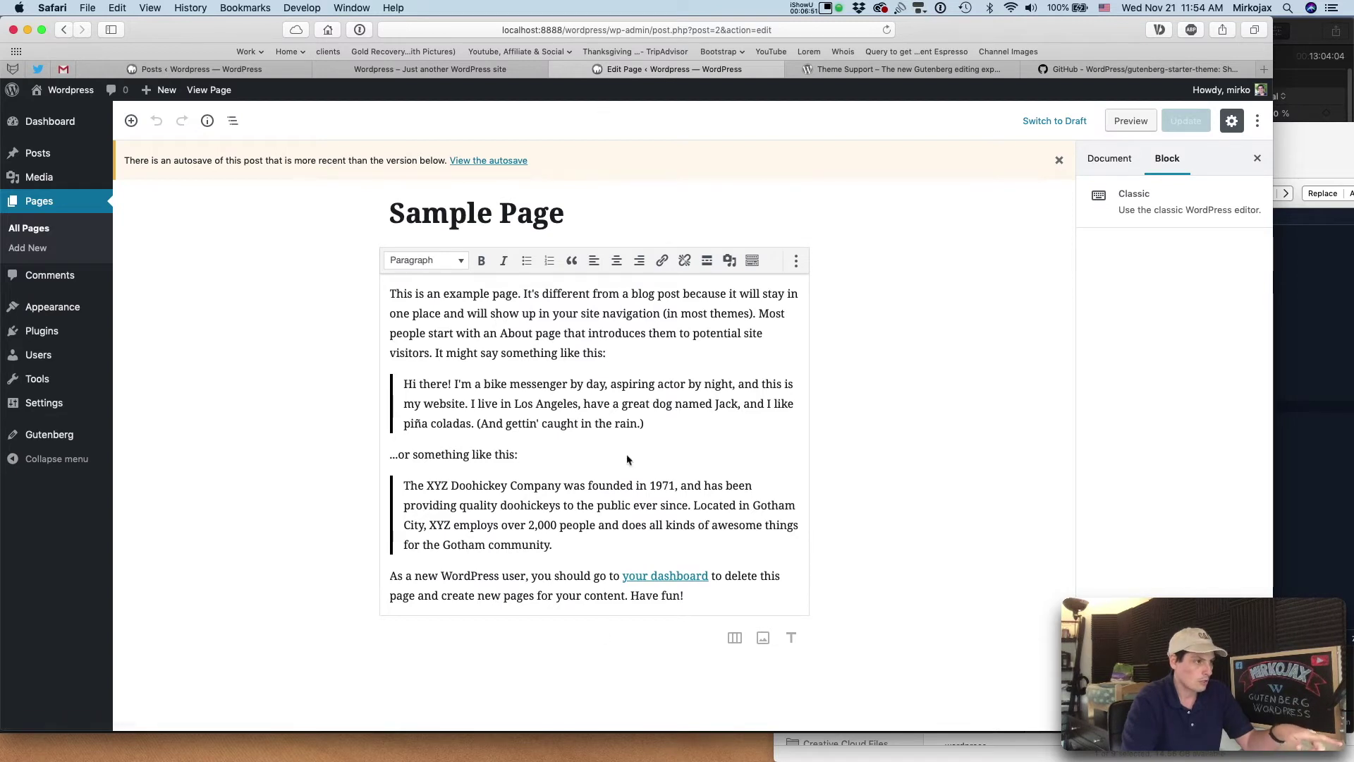
- Add a Paragraph block with the text "dfgfddfg" below the Classic block of the Sample Page
click(613, 642)
click(359, 638)
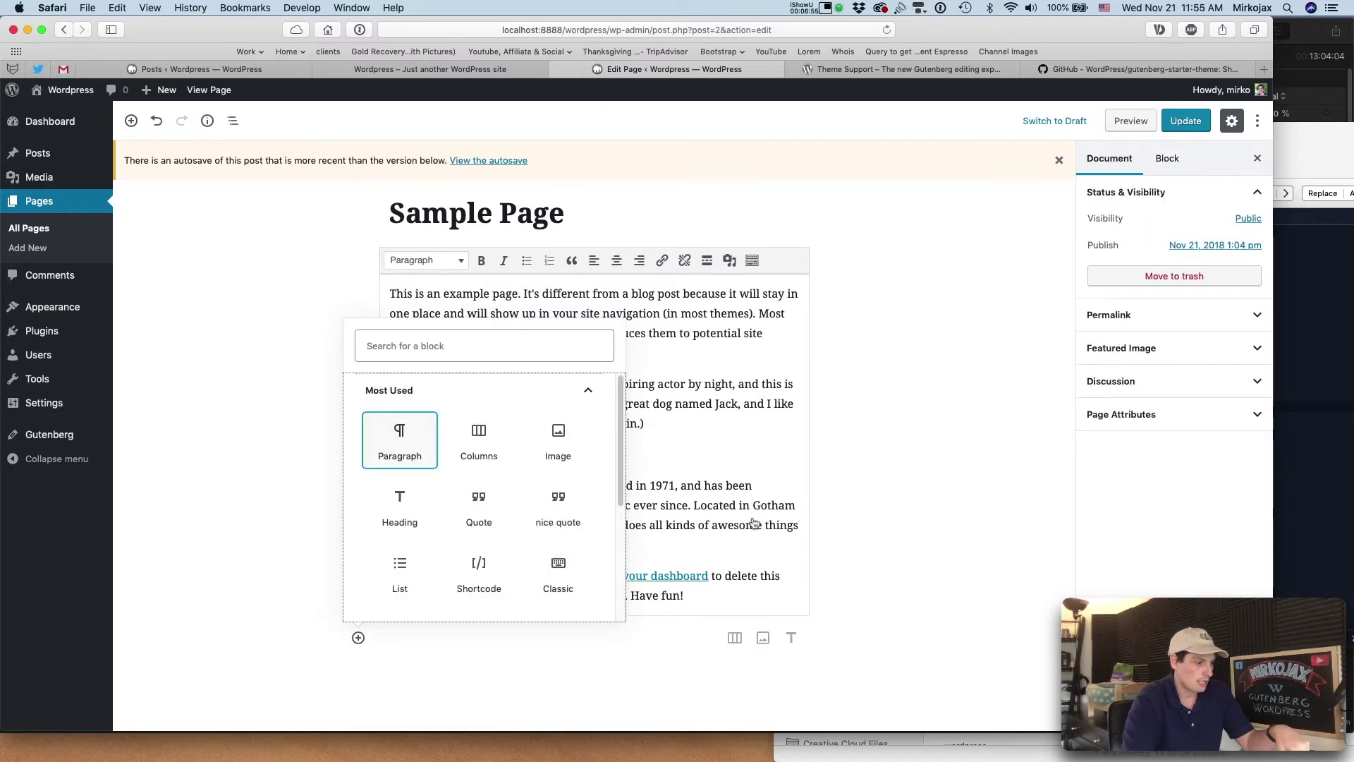
click(415, 443)
text(dfgfddfg)
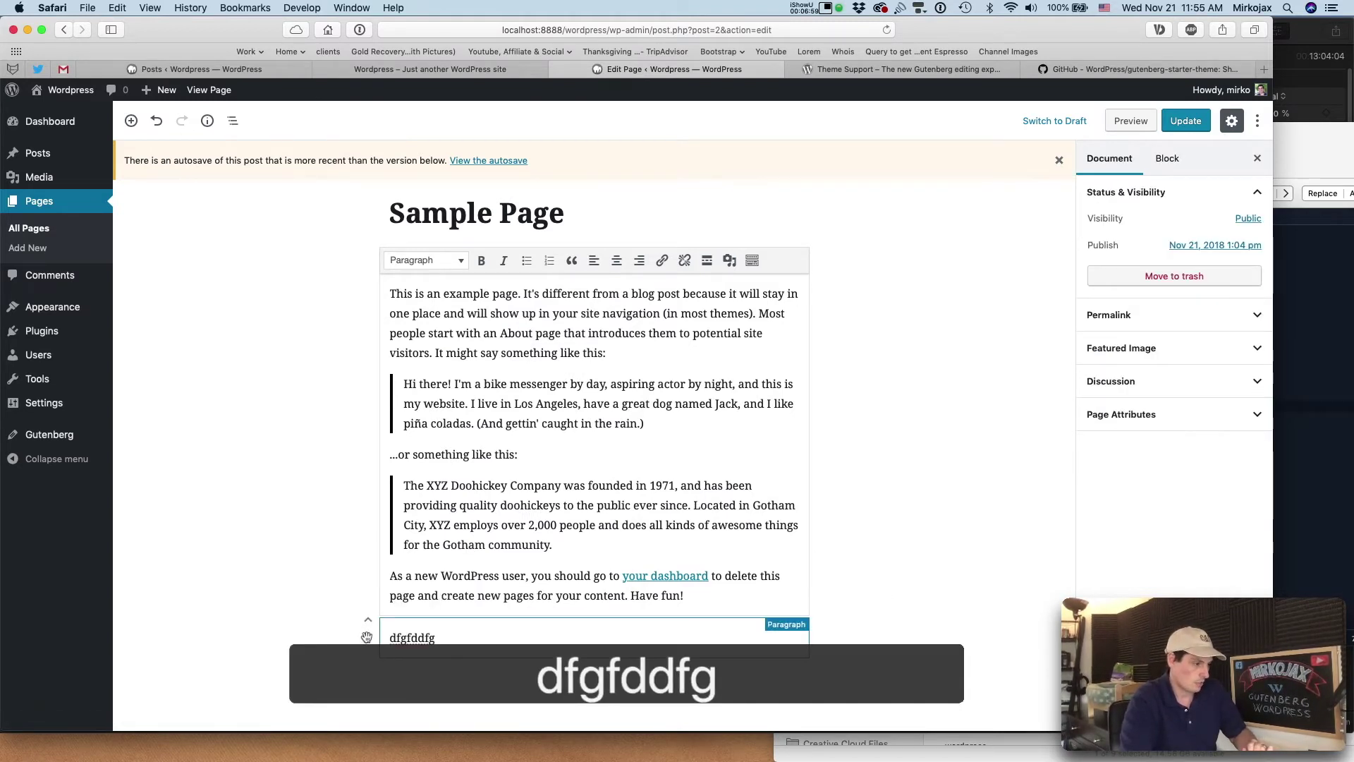
click(369, 630)
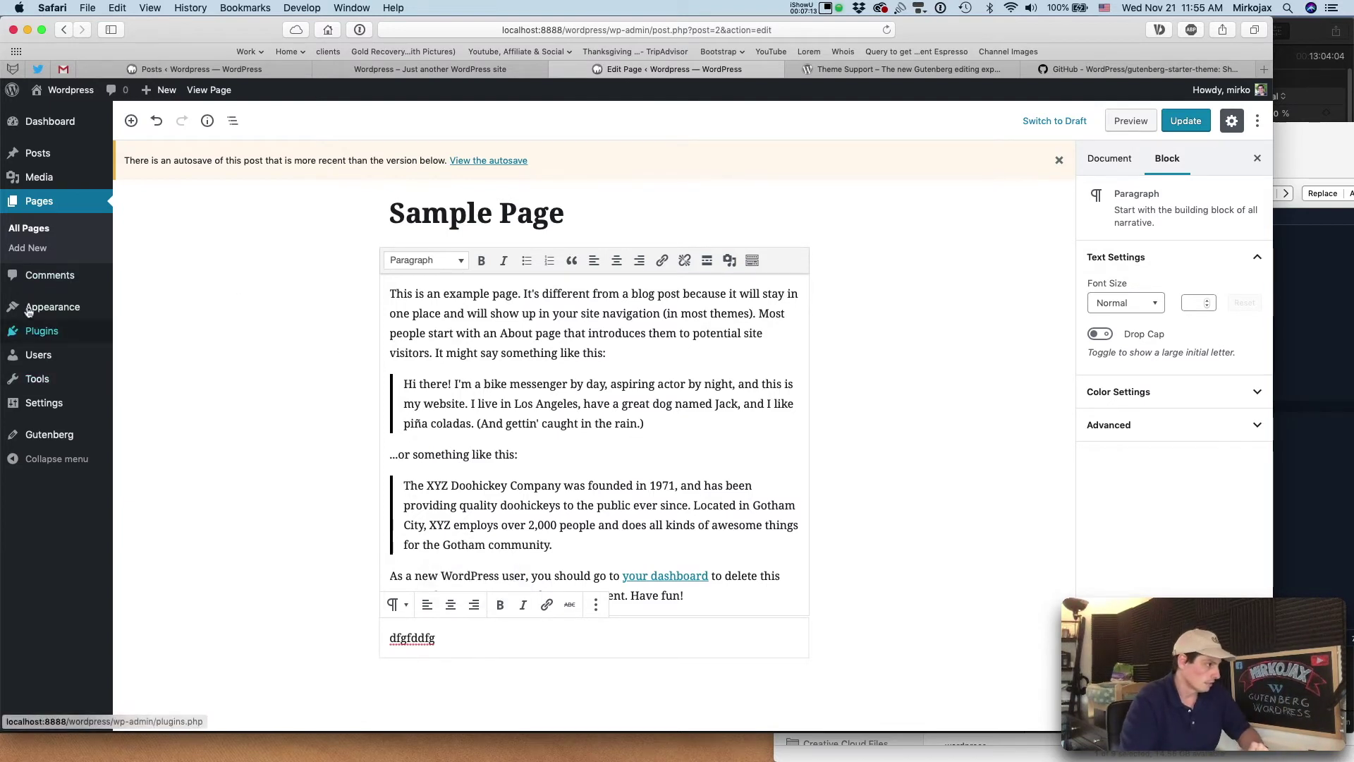
- Examine the handbook's Theme Support article, highlighting the 'align-wide' call in its Wide Alignment section
mouse_move(59, 314)
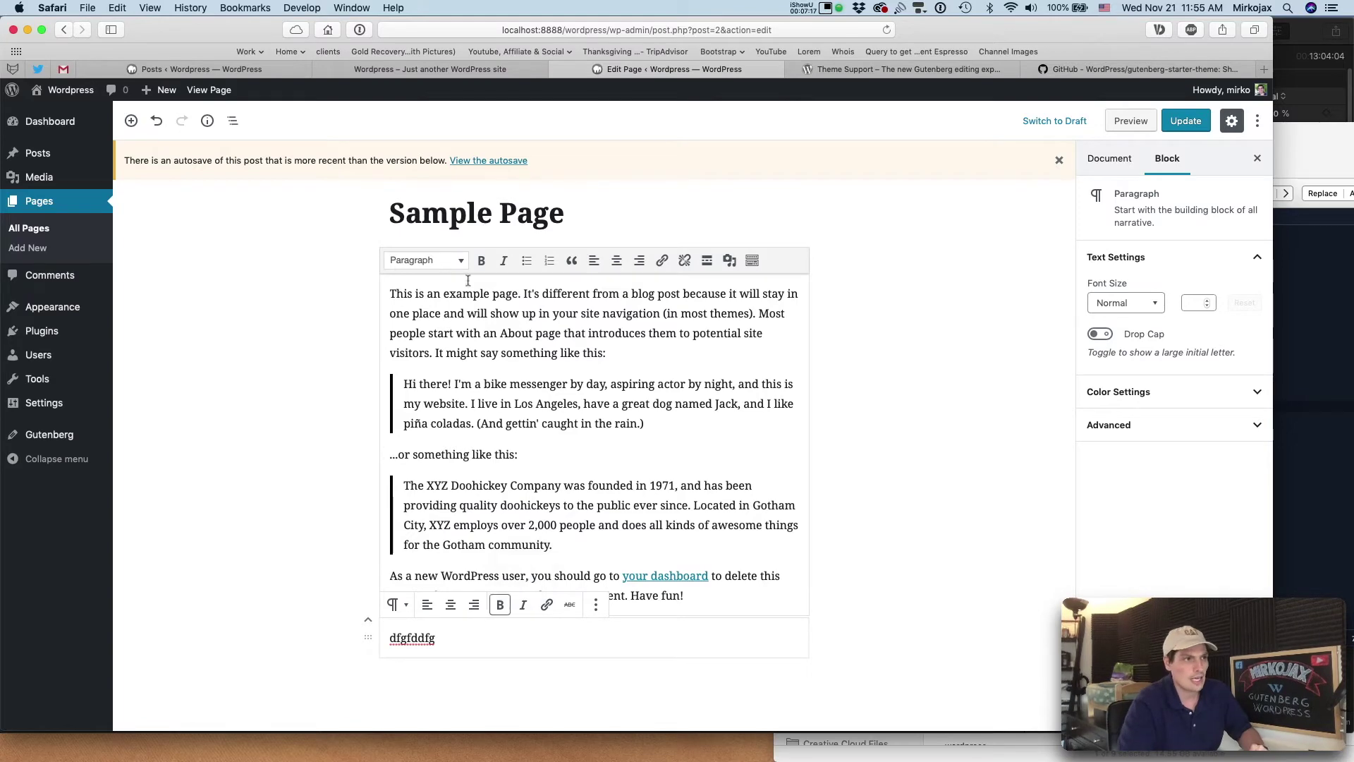
click(1001, 71)
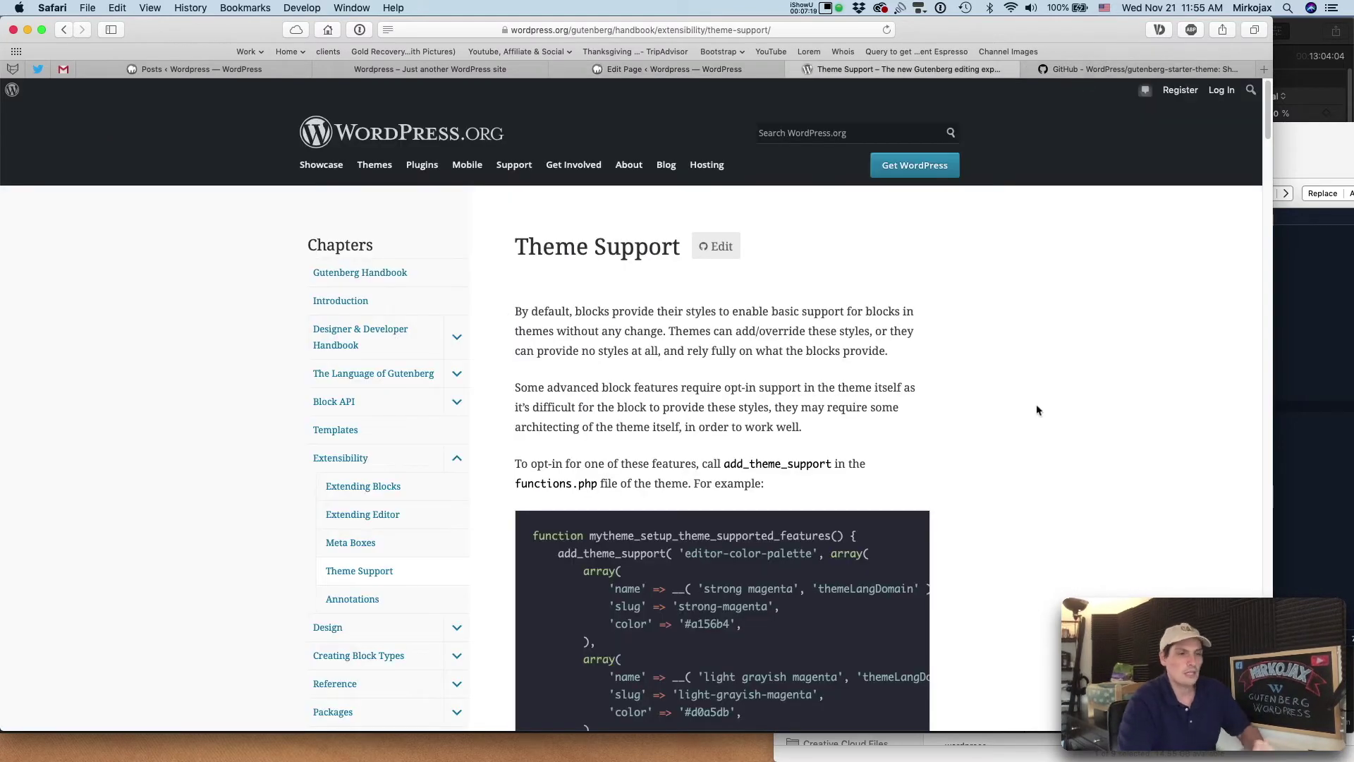
scroll(1037, 410, down, 15)
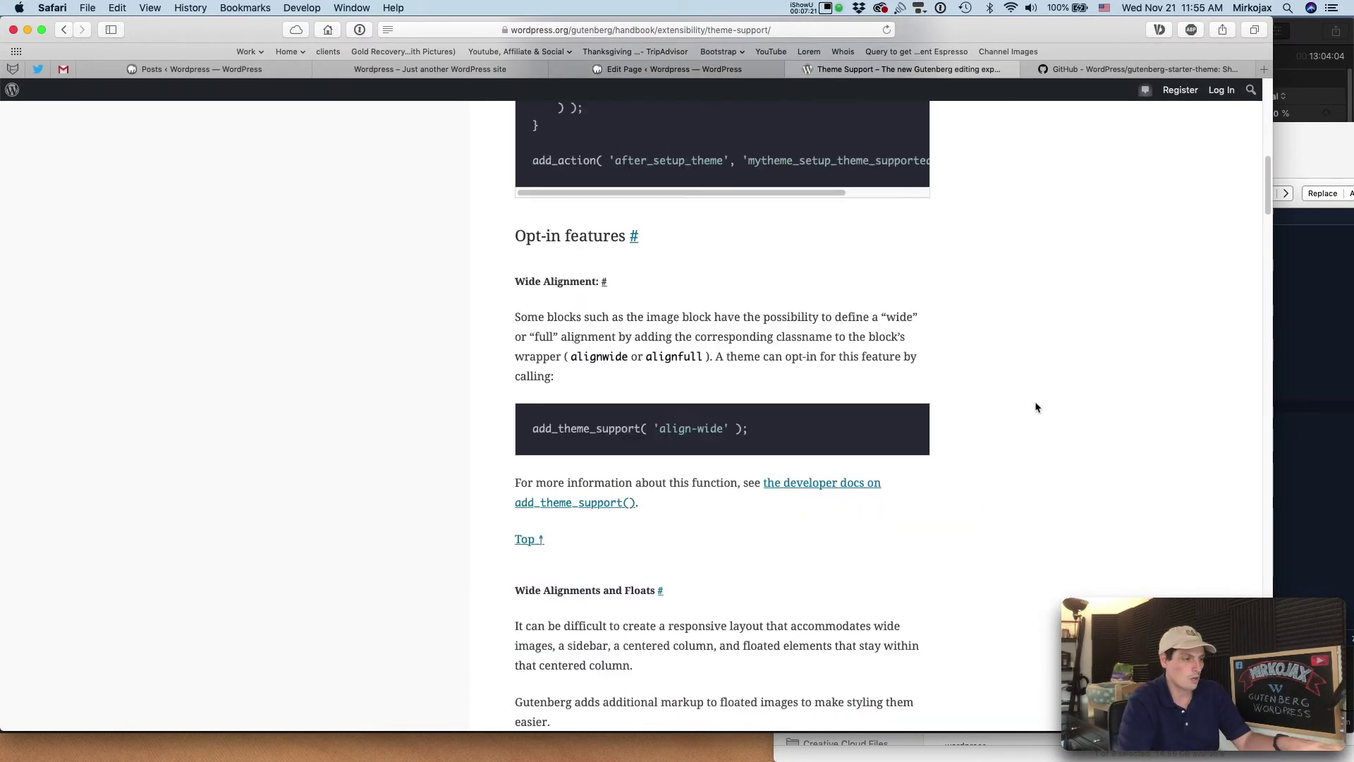
scroll(967, 449, up, 5)
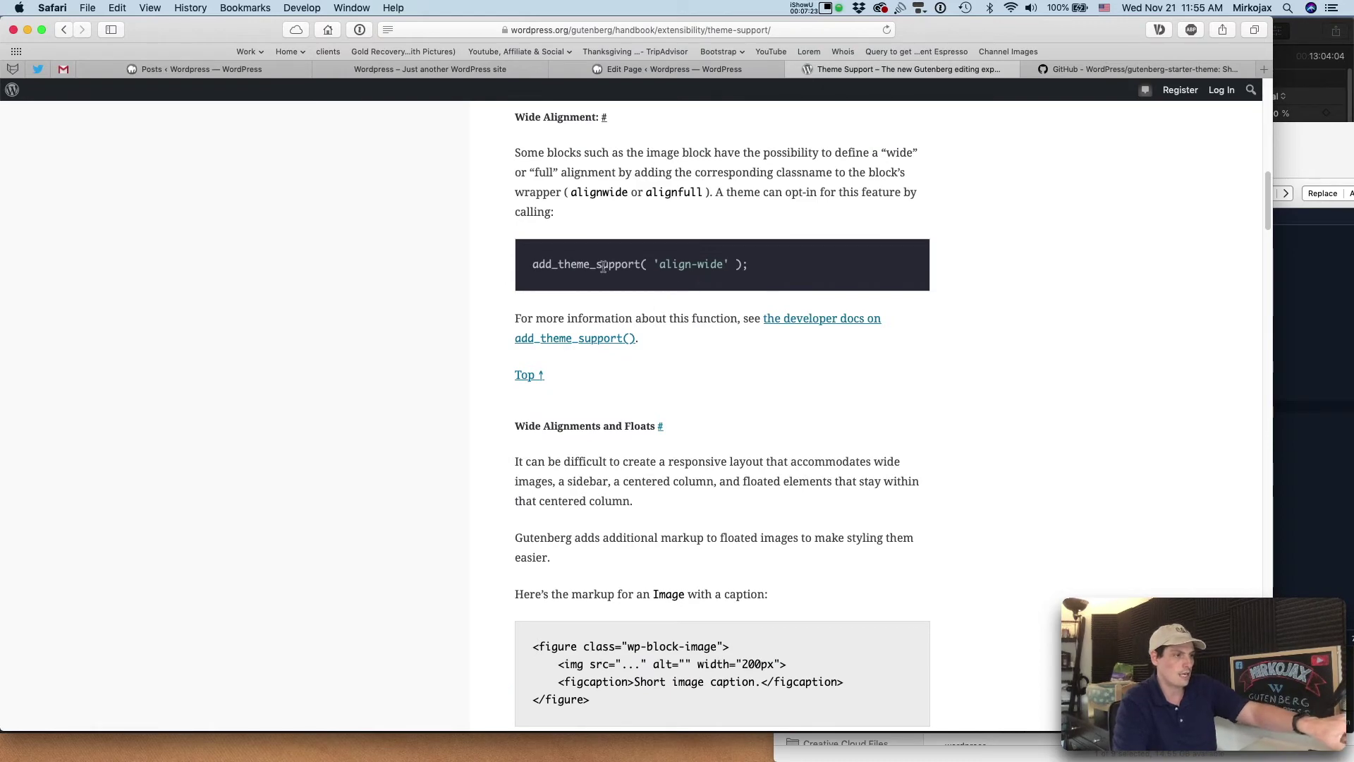
drag(607, 265, 730, 265)
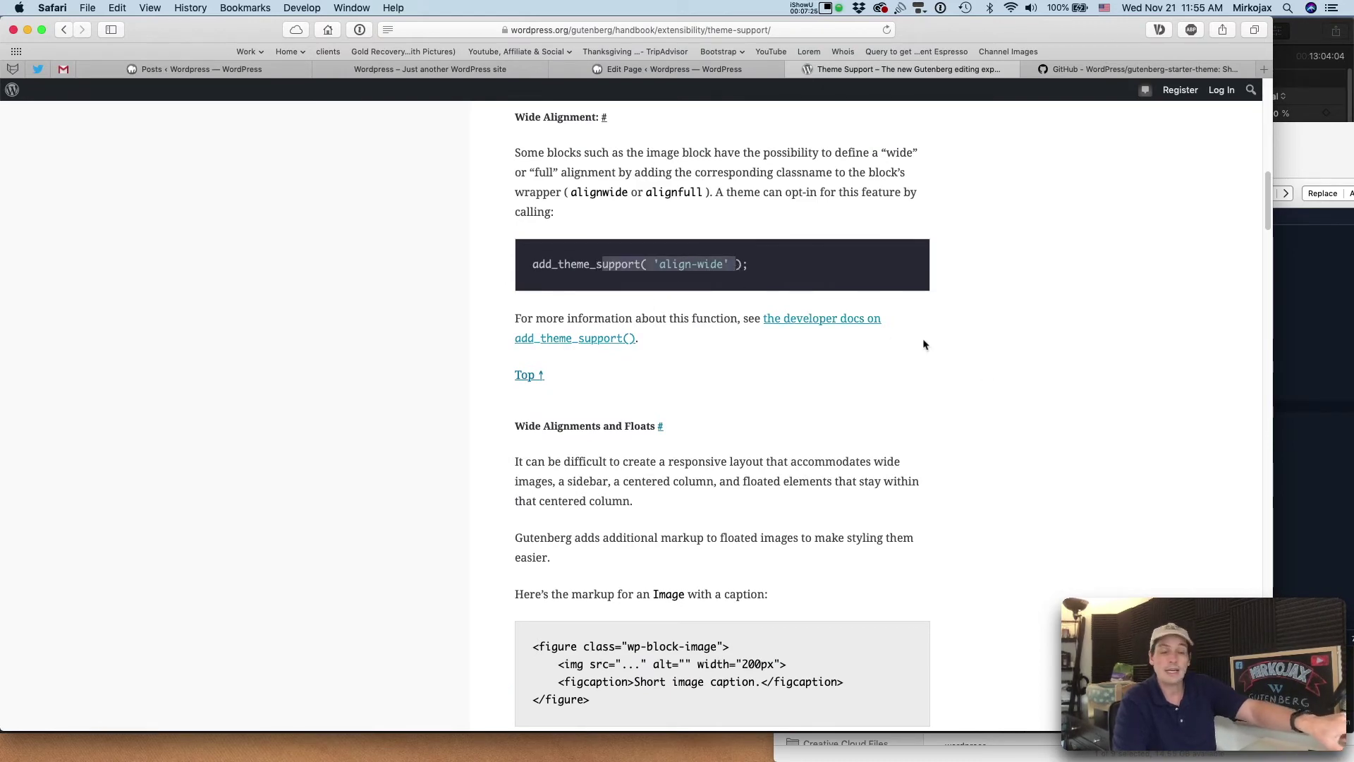
scroll(938, 368, up, 3)
scroll(941, 381, down, 1)
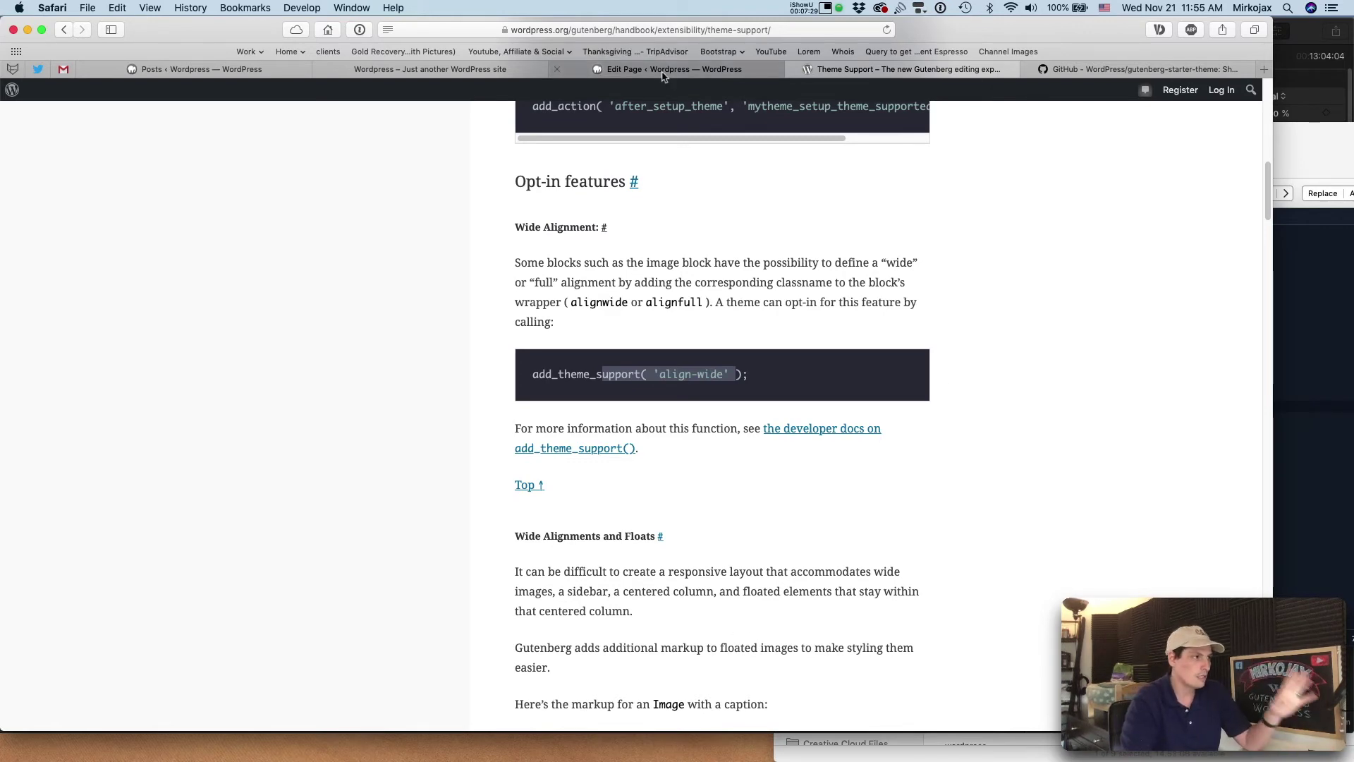
scroll(939, 375, up, 10)
scroll(924, 368, up, 2)
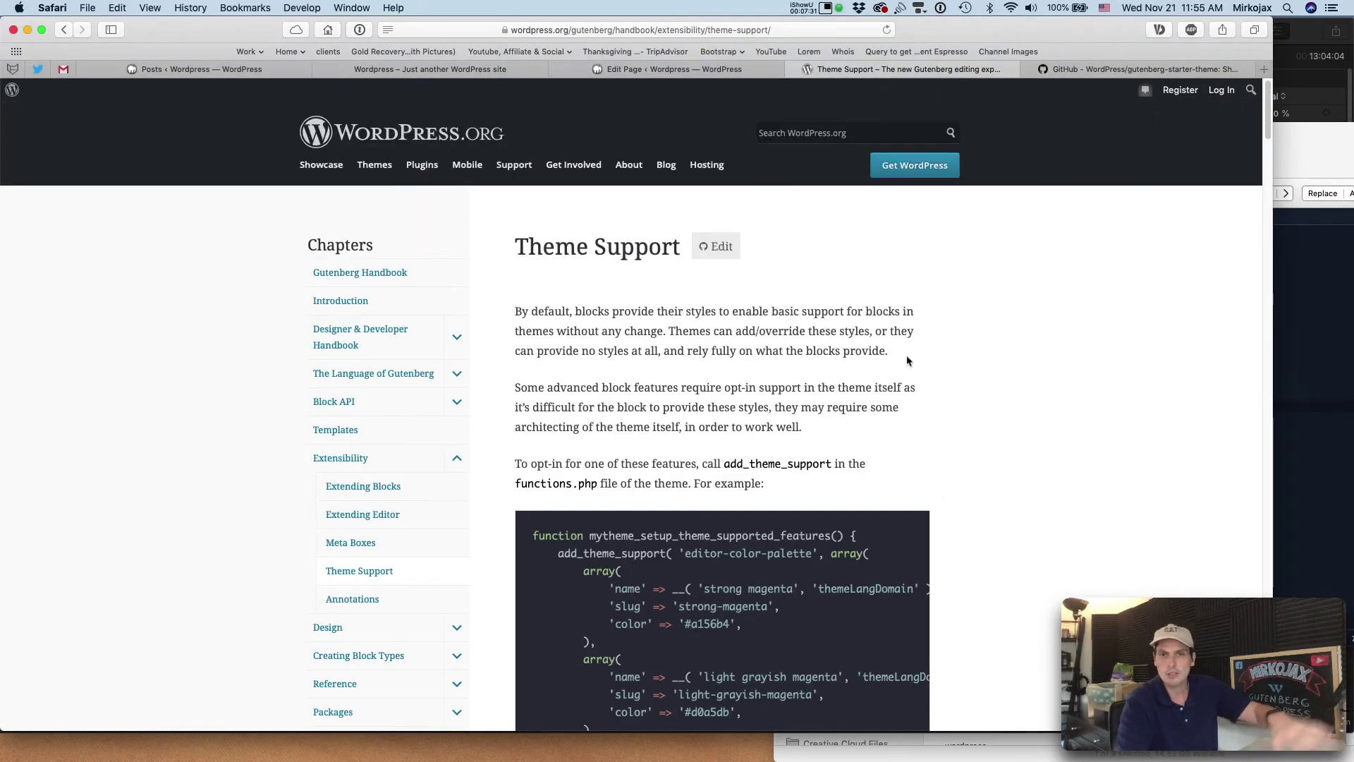
- Read the rest of the Theme Support article and highlight the CSS example for changing the editor's width
scroll(908, 361, down, 20)
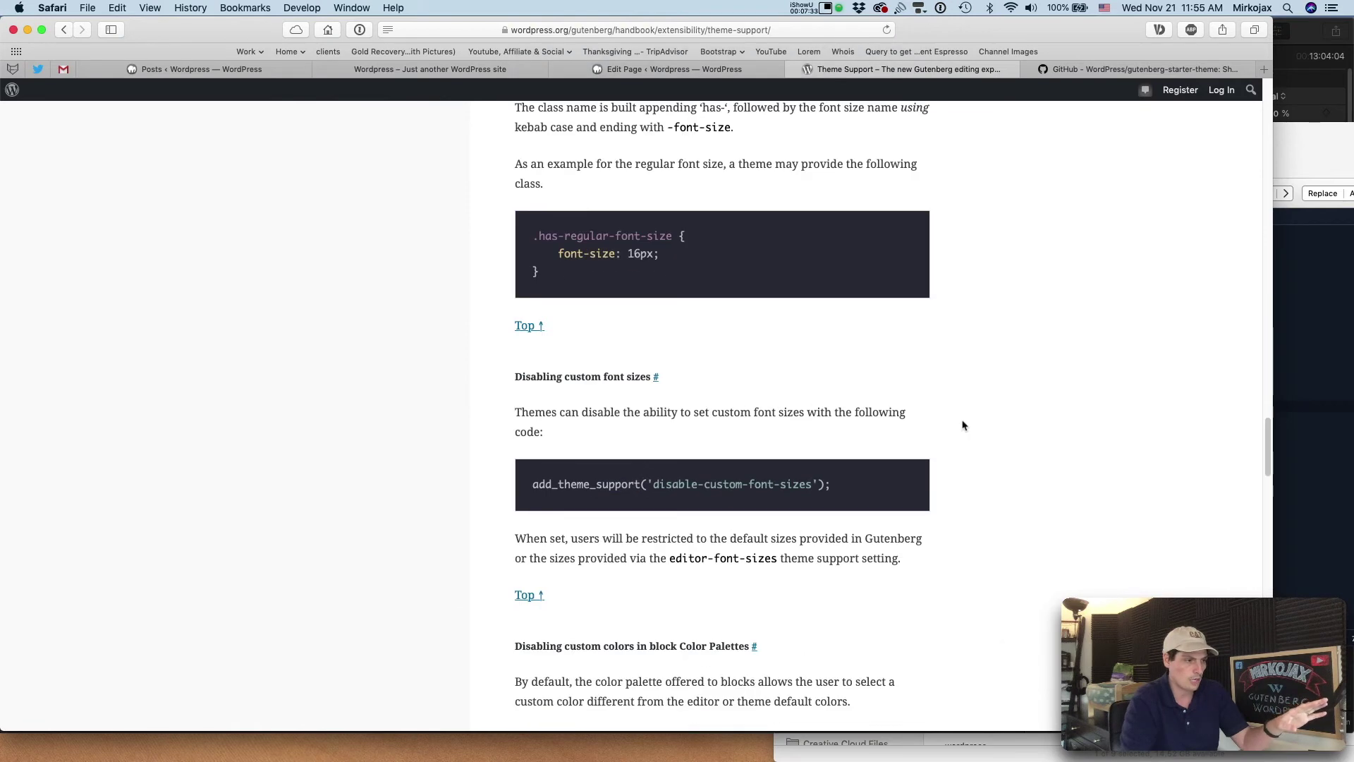
scroll(959, 410, down, 15)
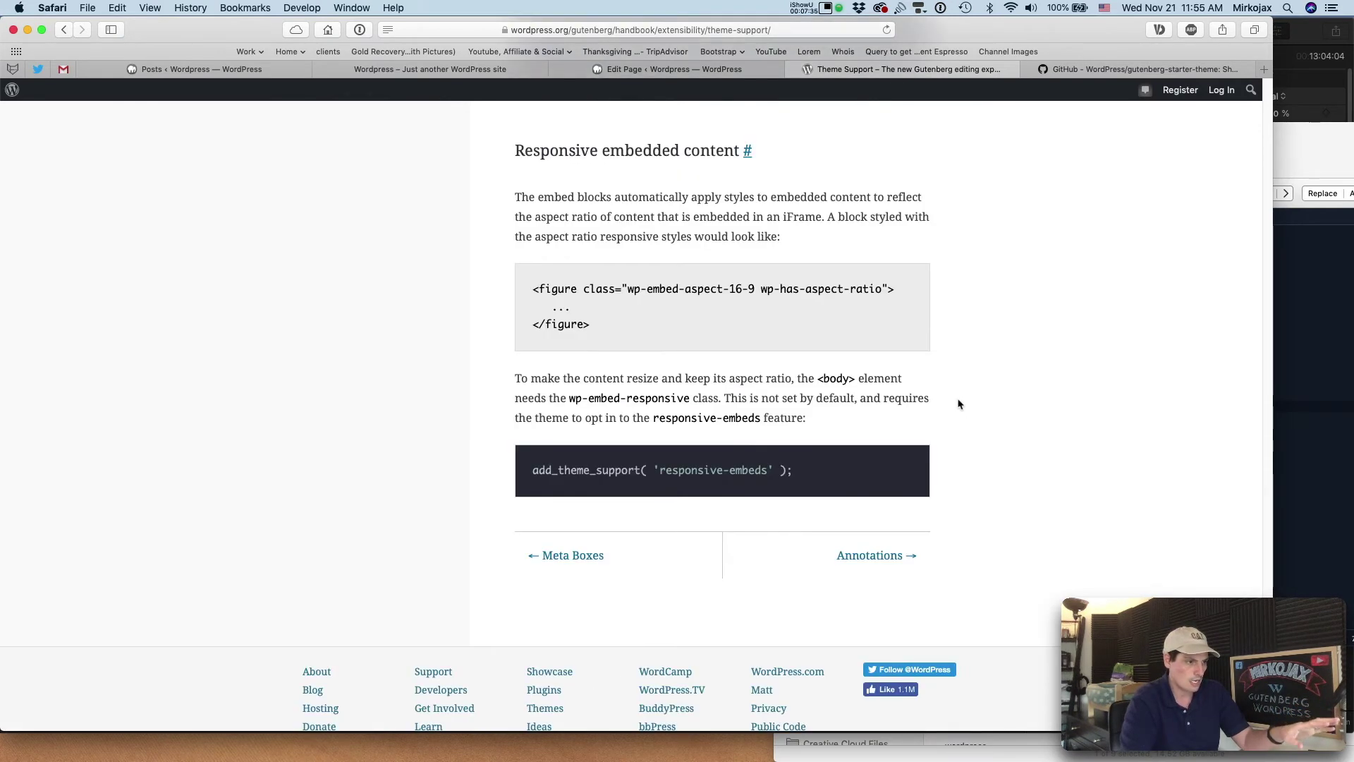
scroll(594, 415, up, 8)
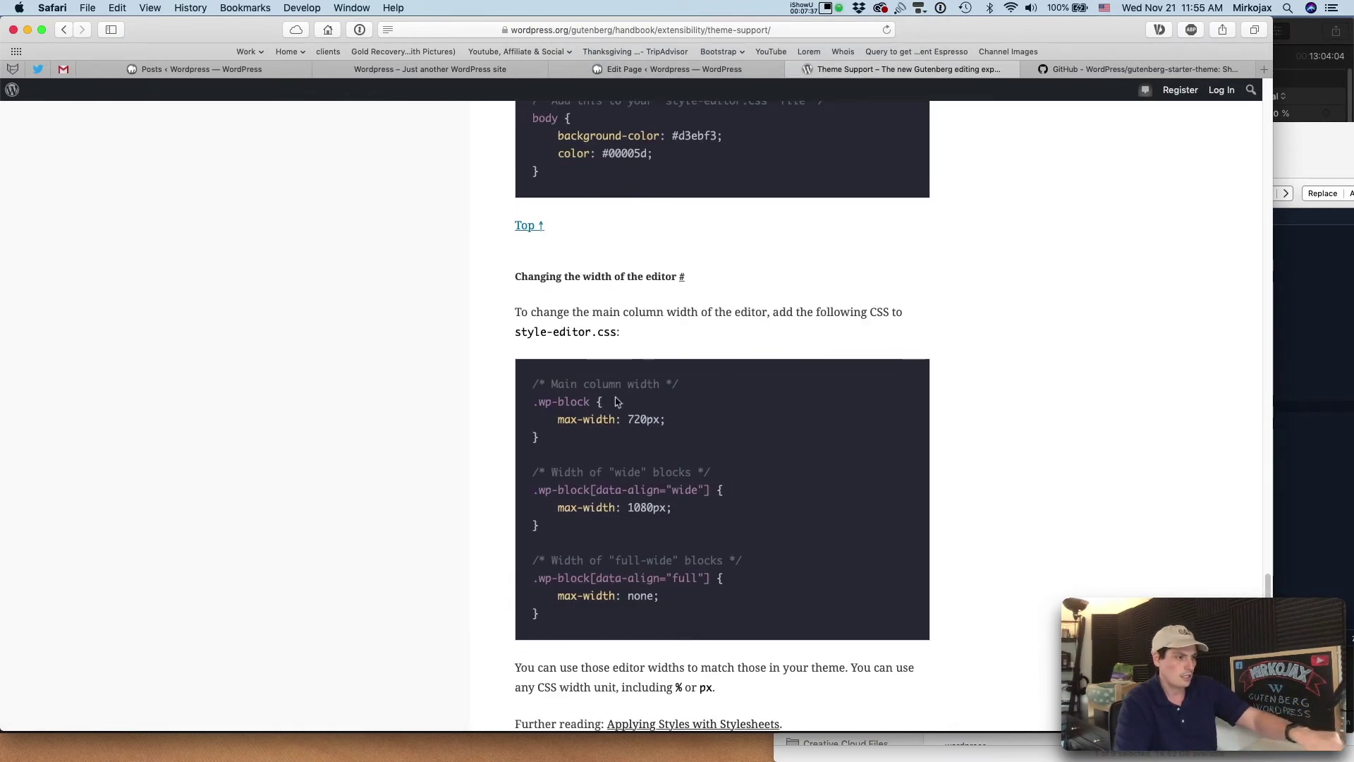
drag(524, 382, 621, 627)
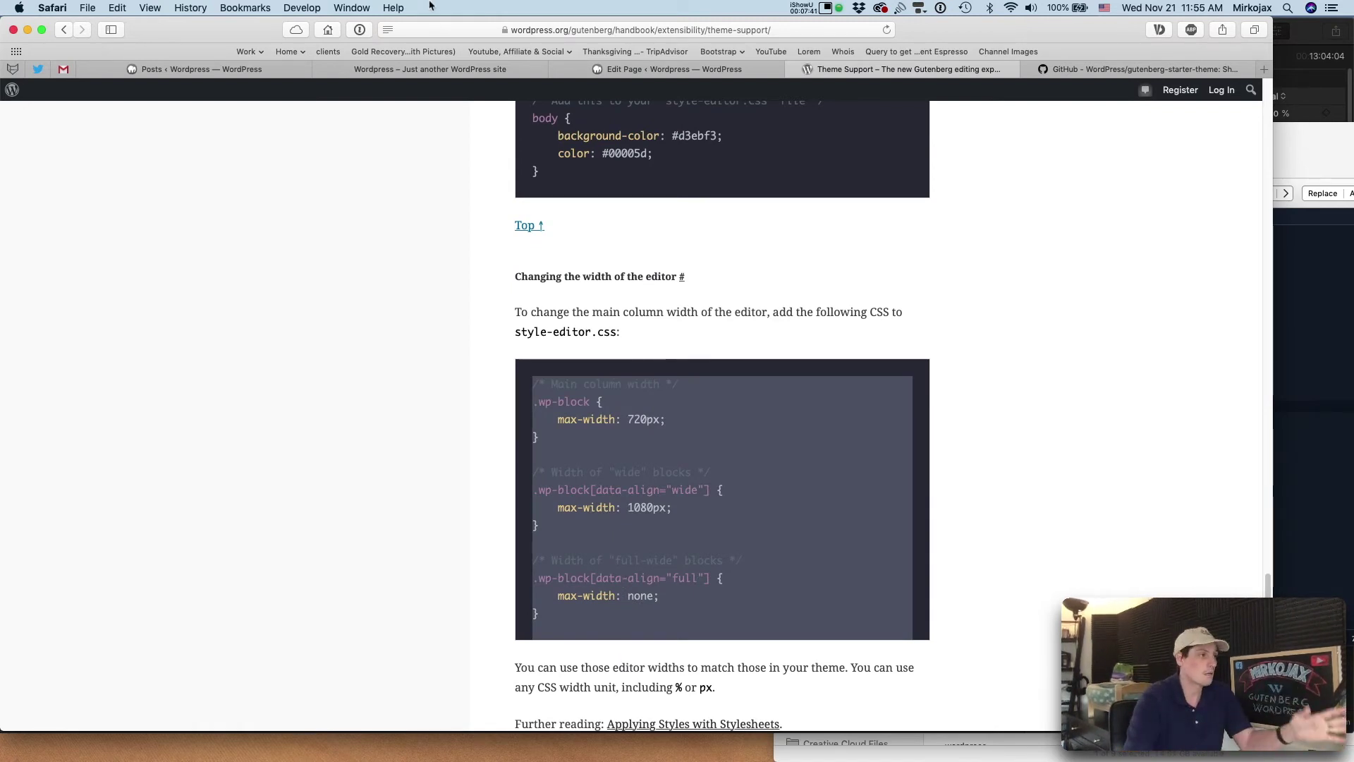
- Look over the posts list and the site's front end, ending at the open Sample Page editor
click(254, 70)
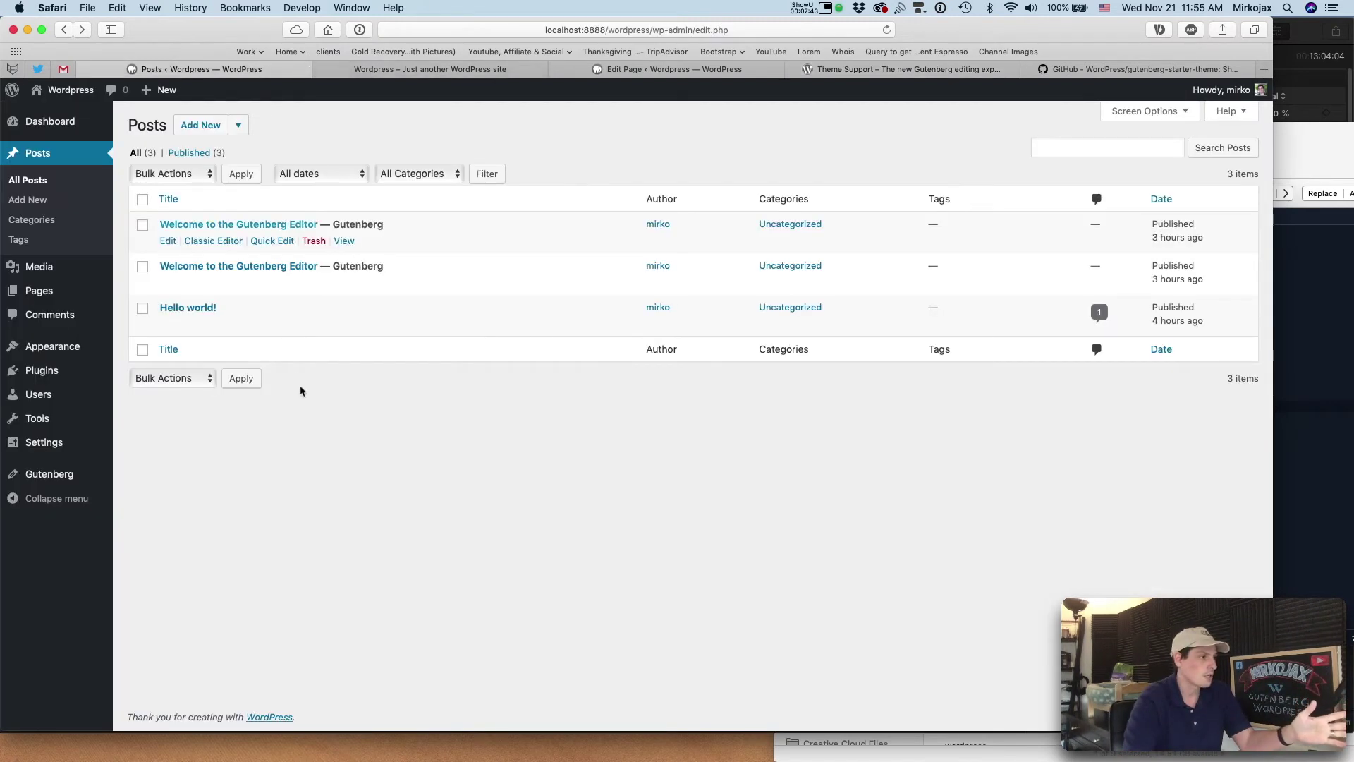
click(430, 69)
scroll(859, 523, down, 5)
scroll(858, 522, up, 5)
key(ctrl+Tab)
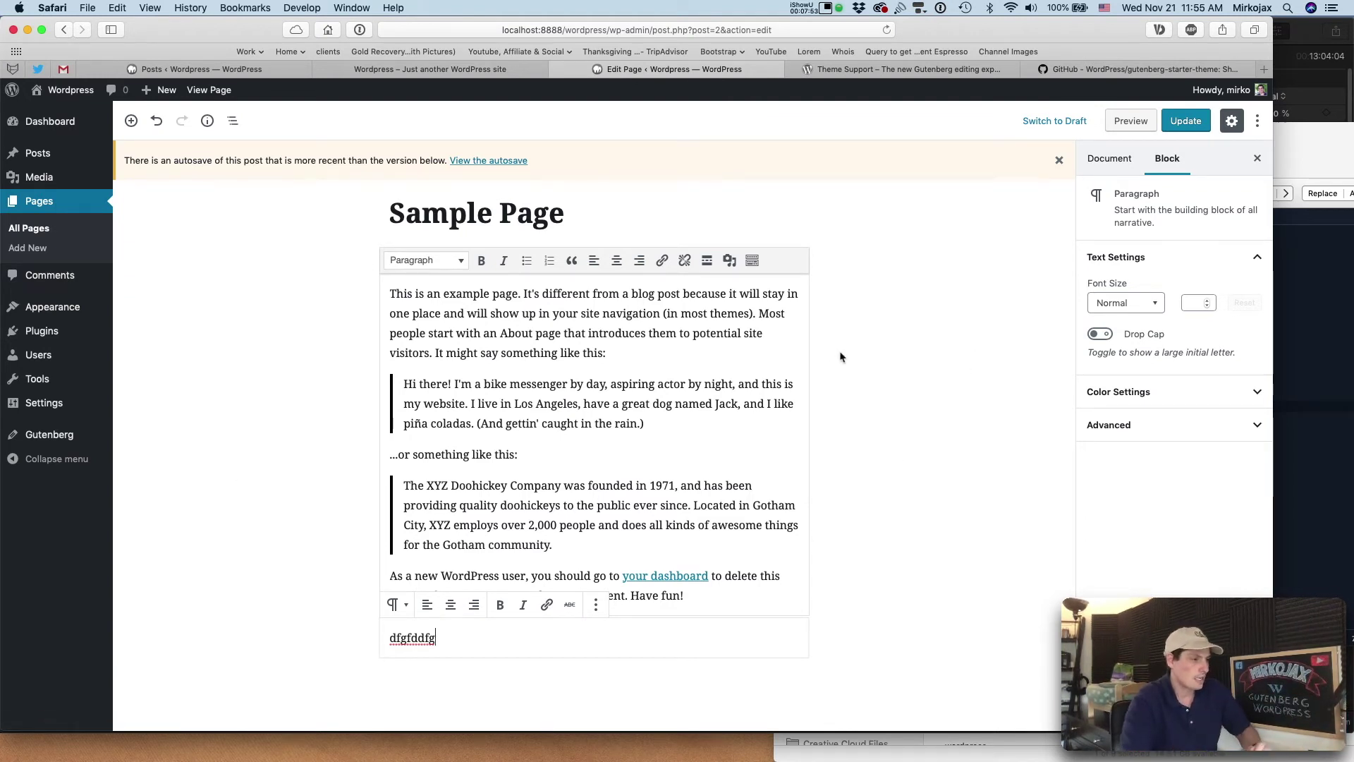
- Open the second "Welcome to the Gutenberg Editor" post in the posts list for editing
click(38, 153)
click(275, 226)
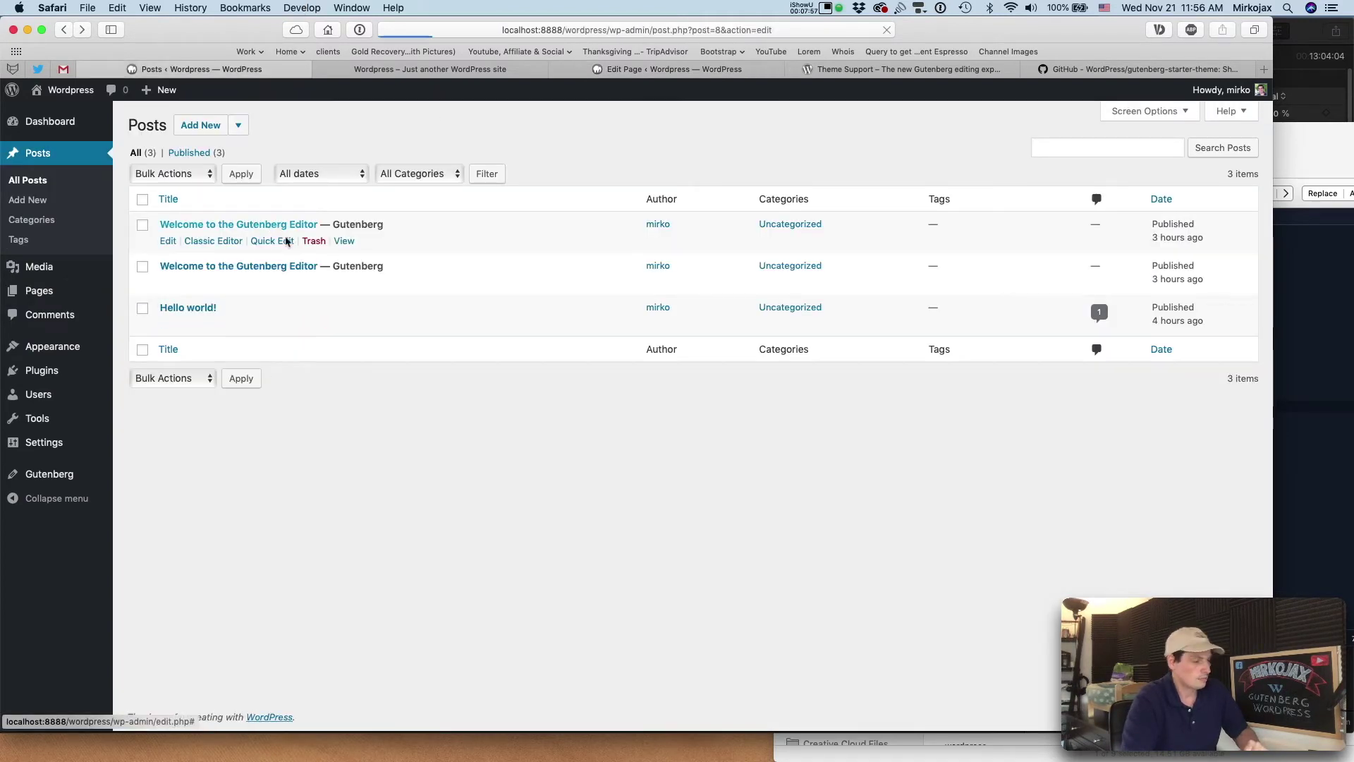
click(64, 31)
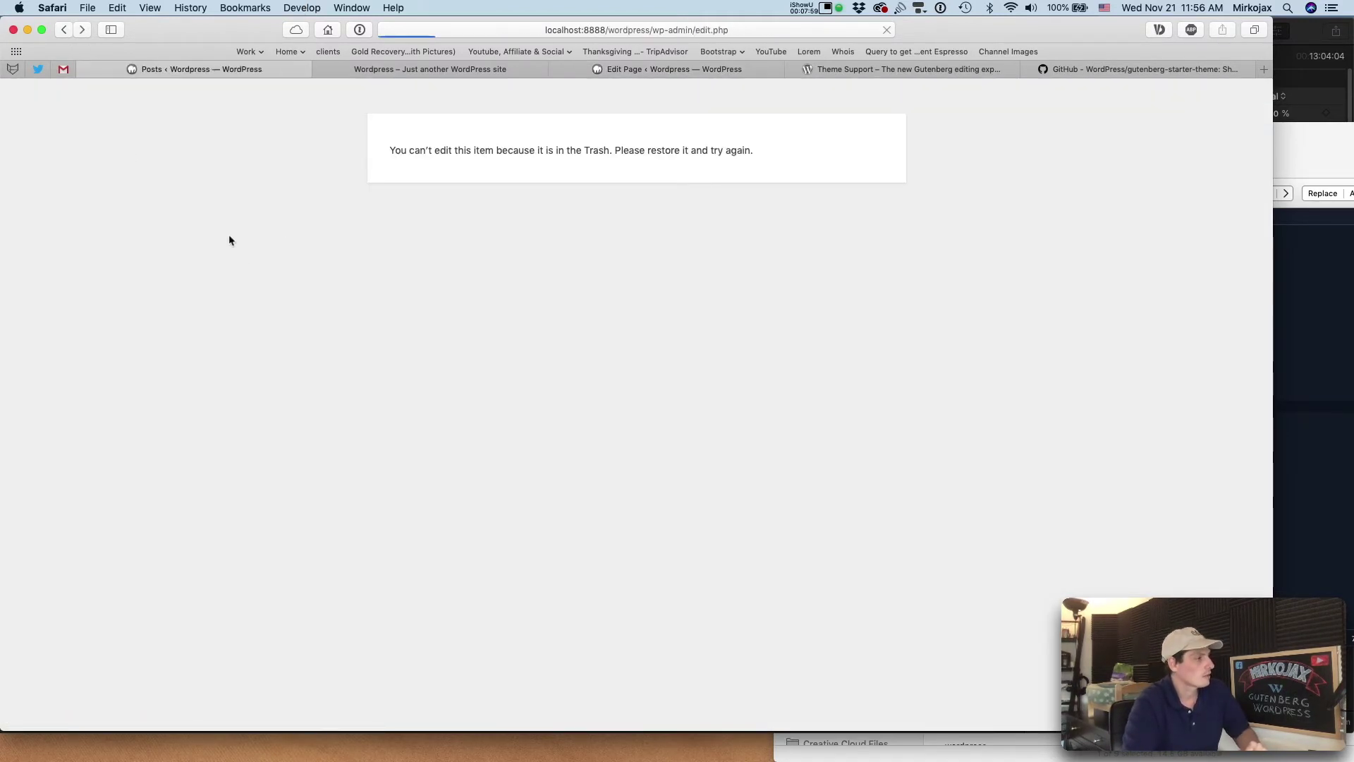
click(218, 266)
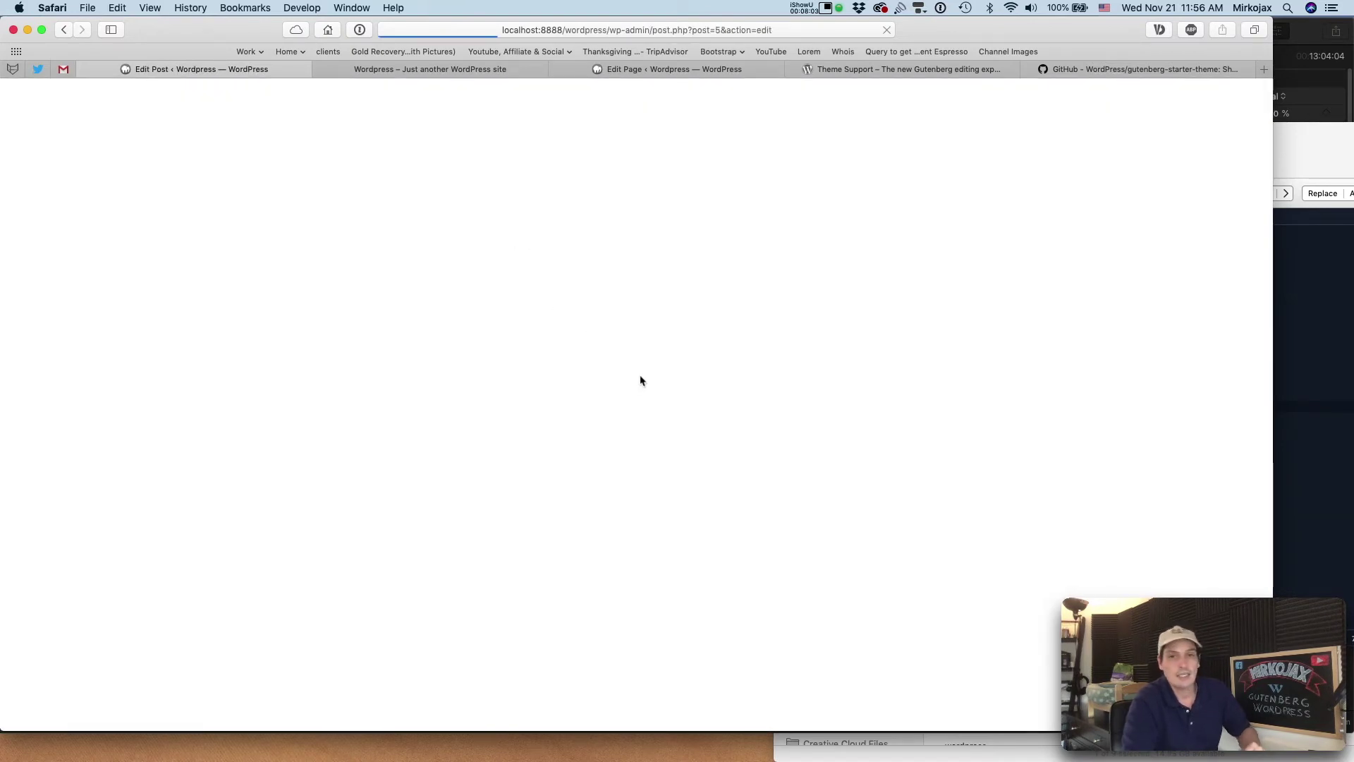
- Insert a Columns block above the "What you are reading now is a text block" paragraph
scroll(632, 353, down, 5)
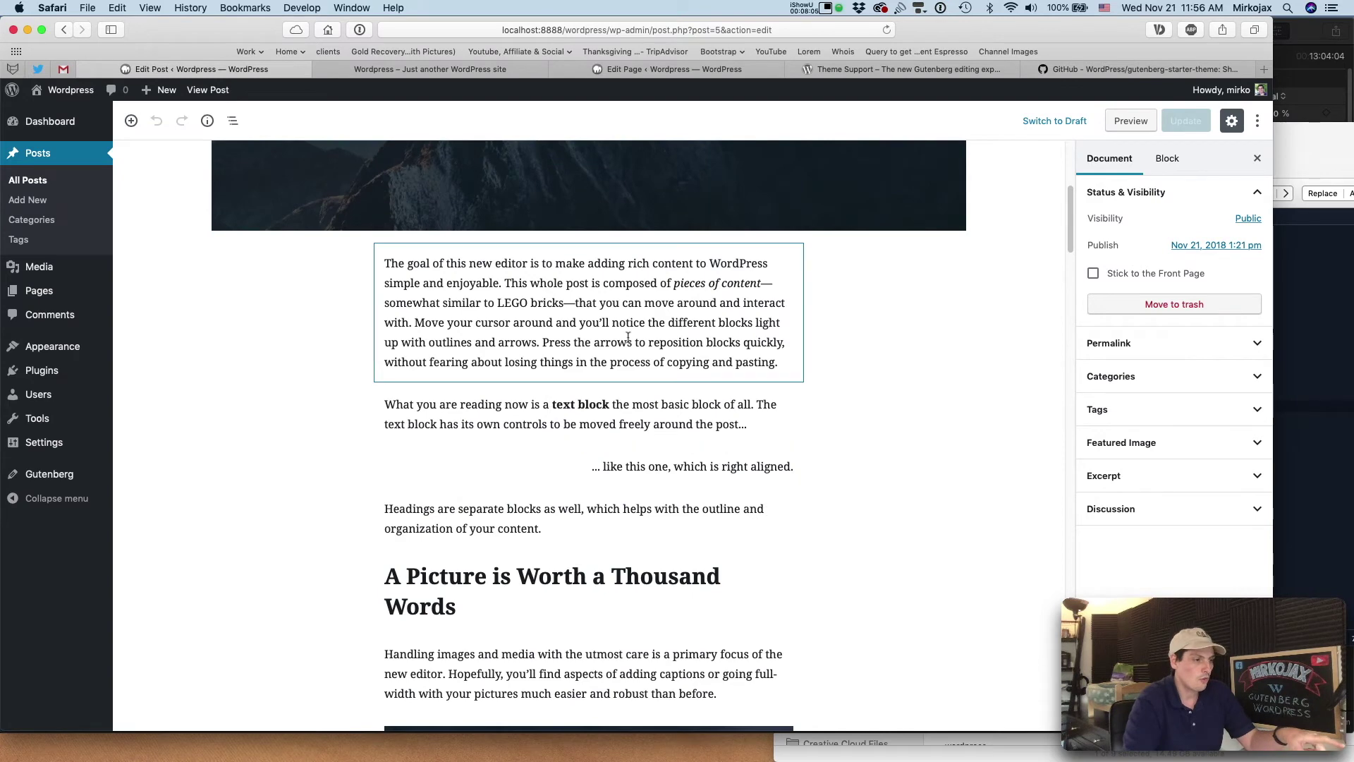
click(589, 383)
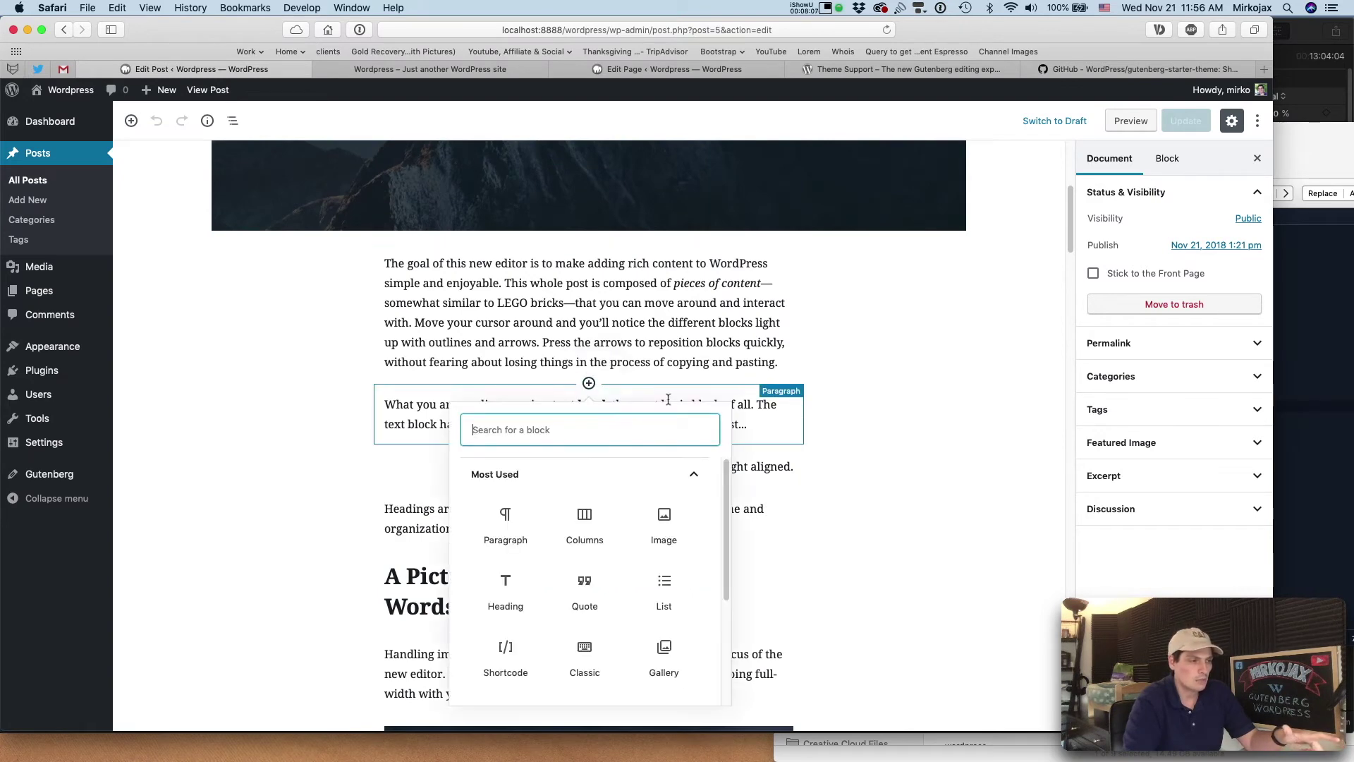
click(582, 514)
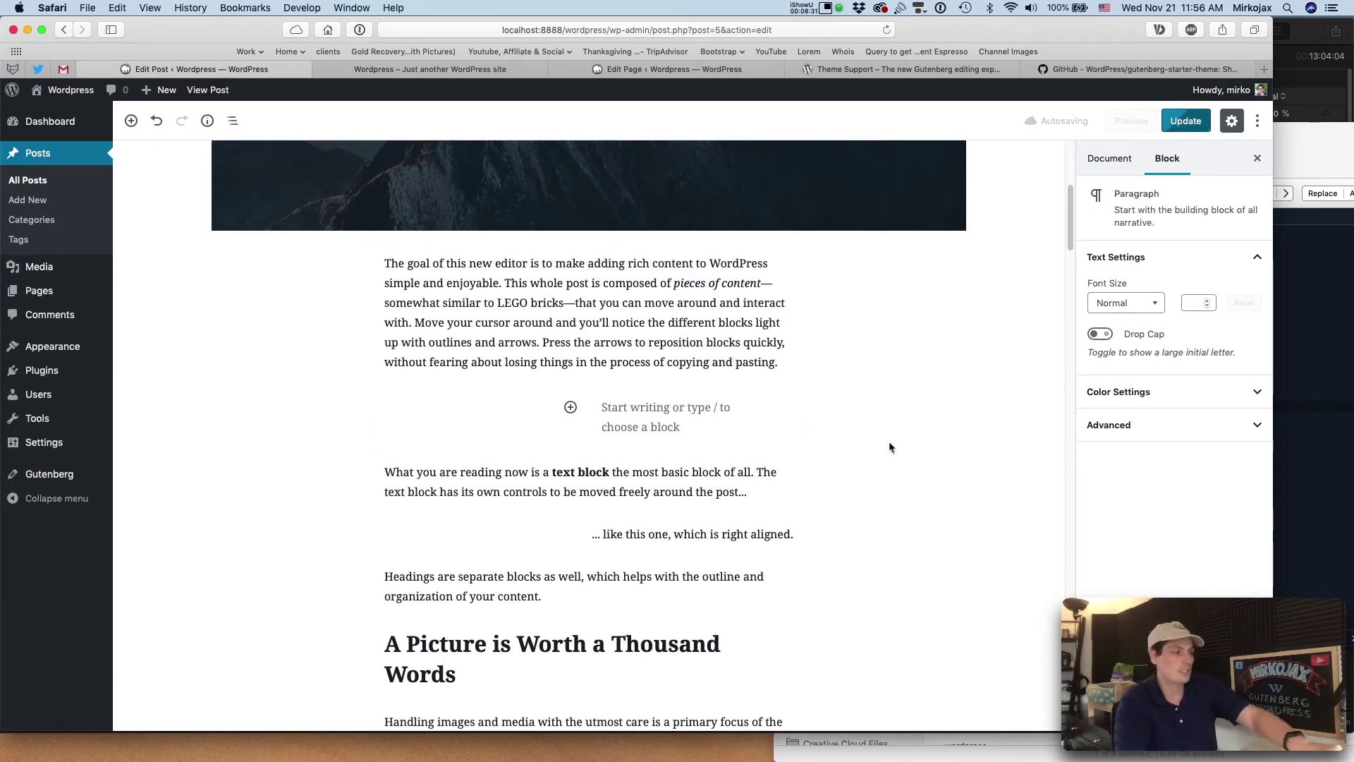
- Leave the post without saving and open the site's installed plugins list
mouse_move(65, 353)
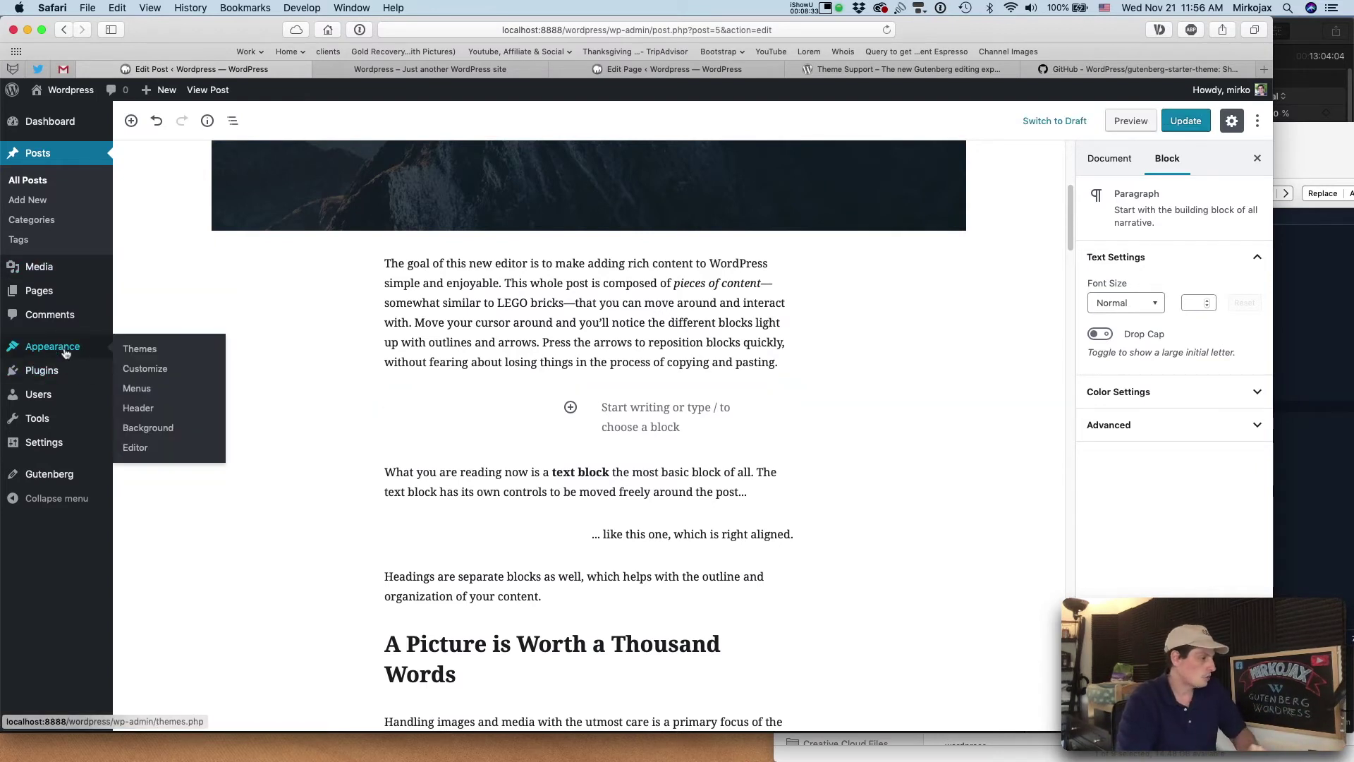
click(63, 372)
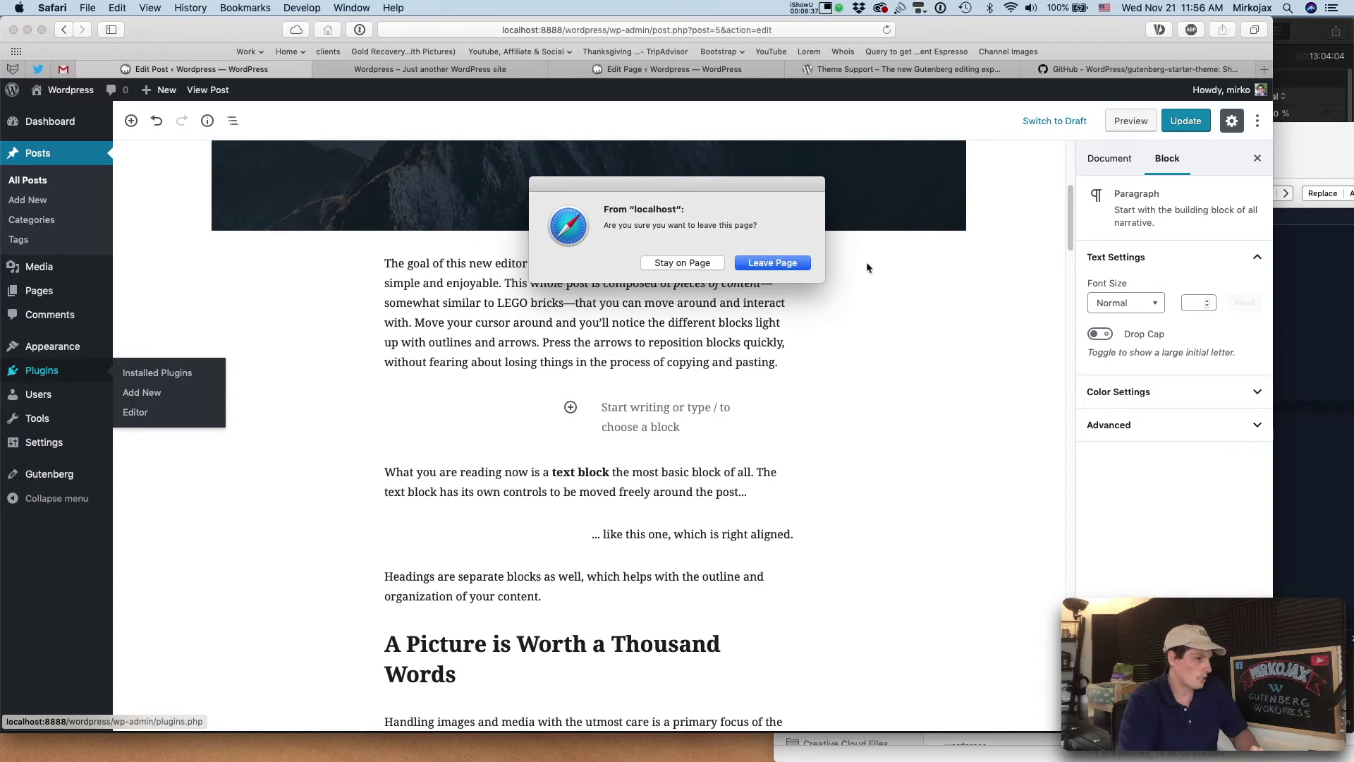
click(773, 262)
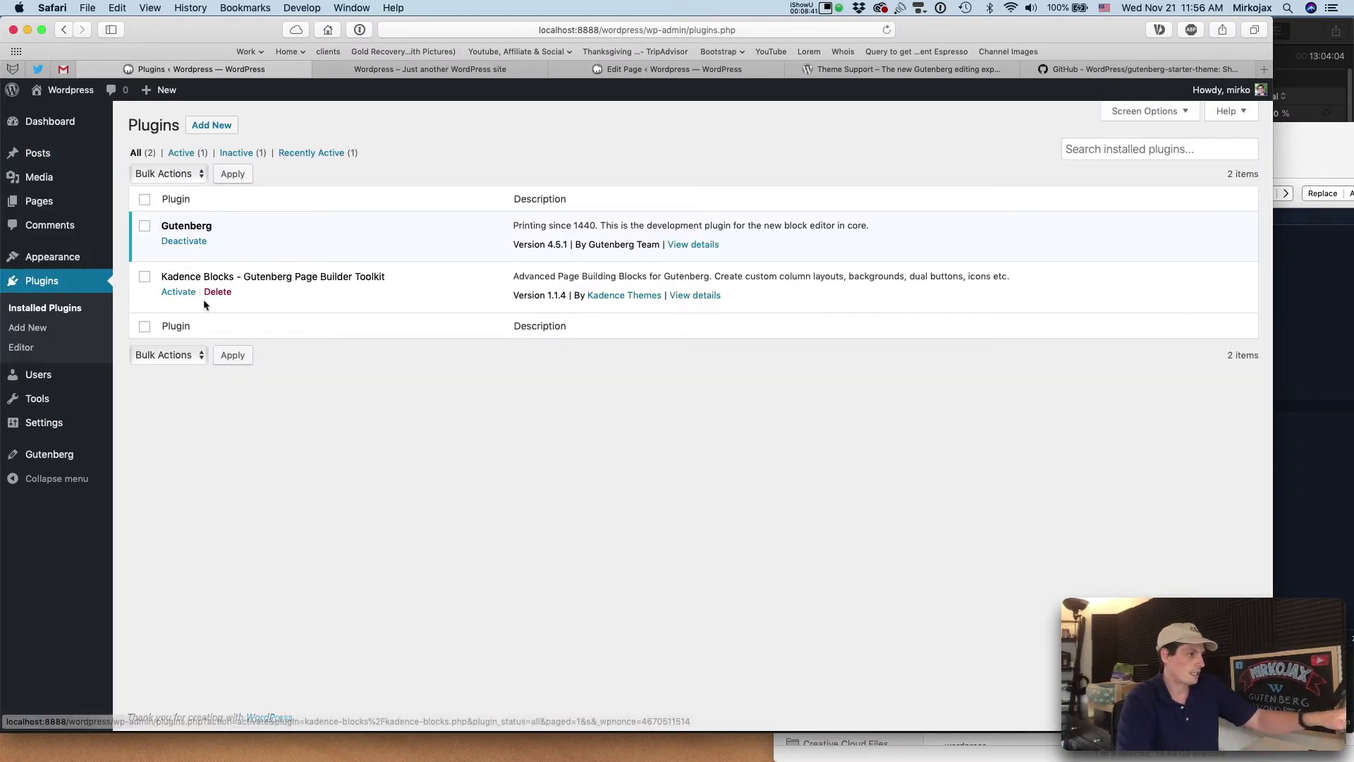
- Search the plugin directory for "gutenberg" and activate the Kadence Blocks – Gutenberg Page Builder Toolkit plugin
click(219, 127)
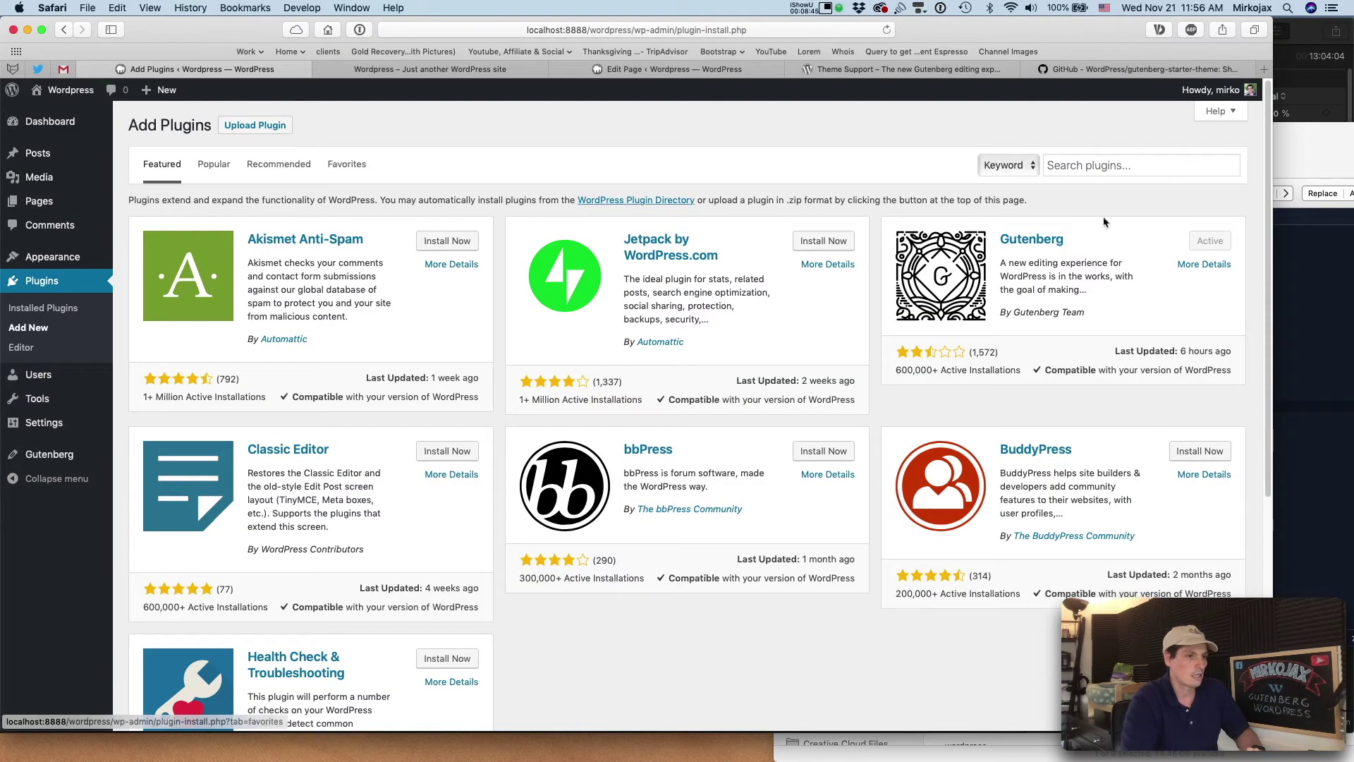
click(1065, 167)
text(gutenberg)
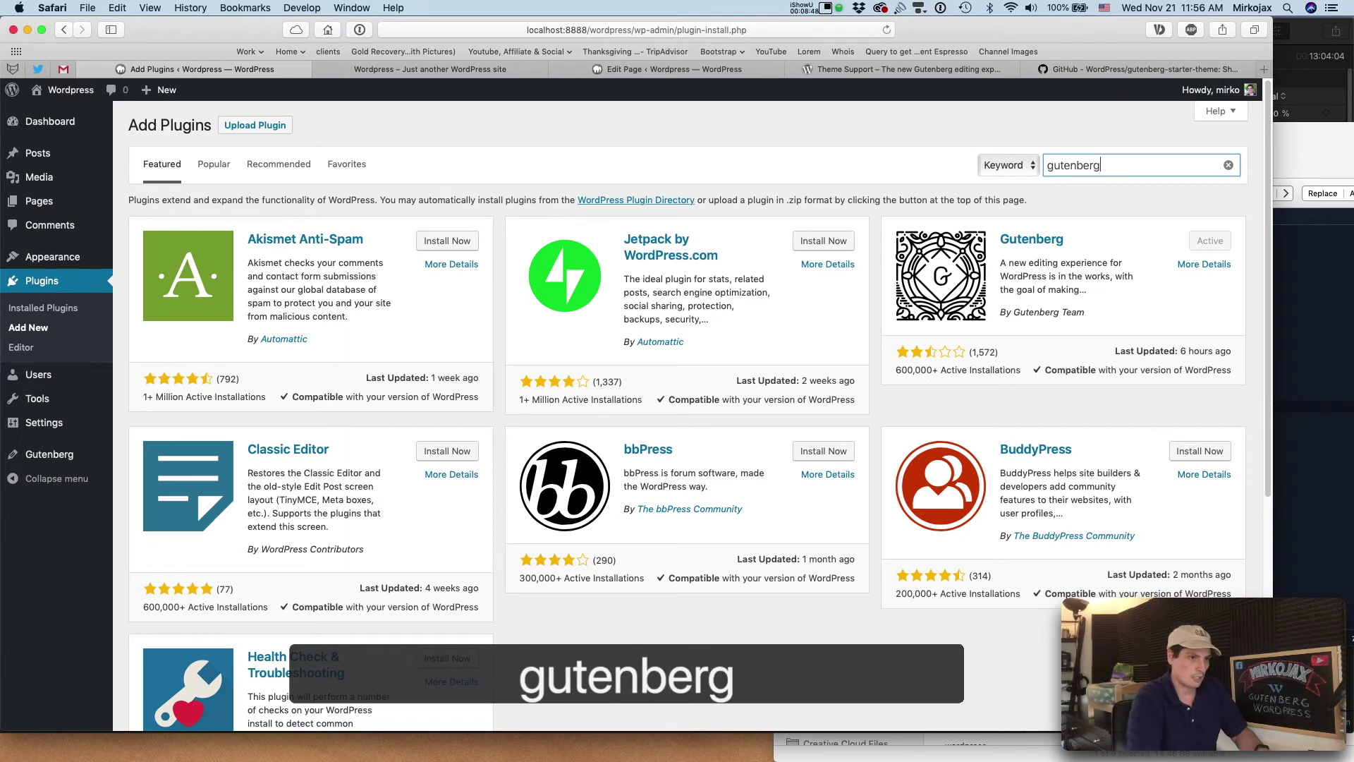
key(Return)
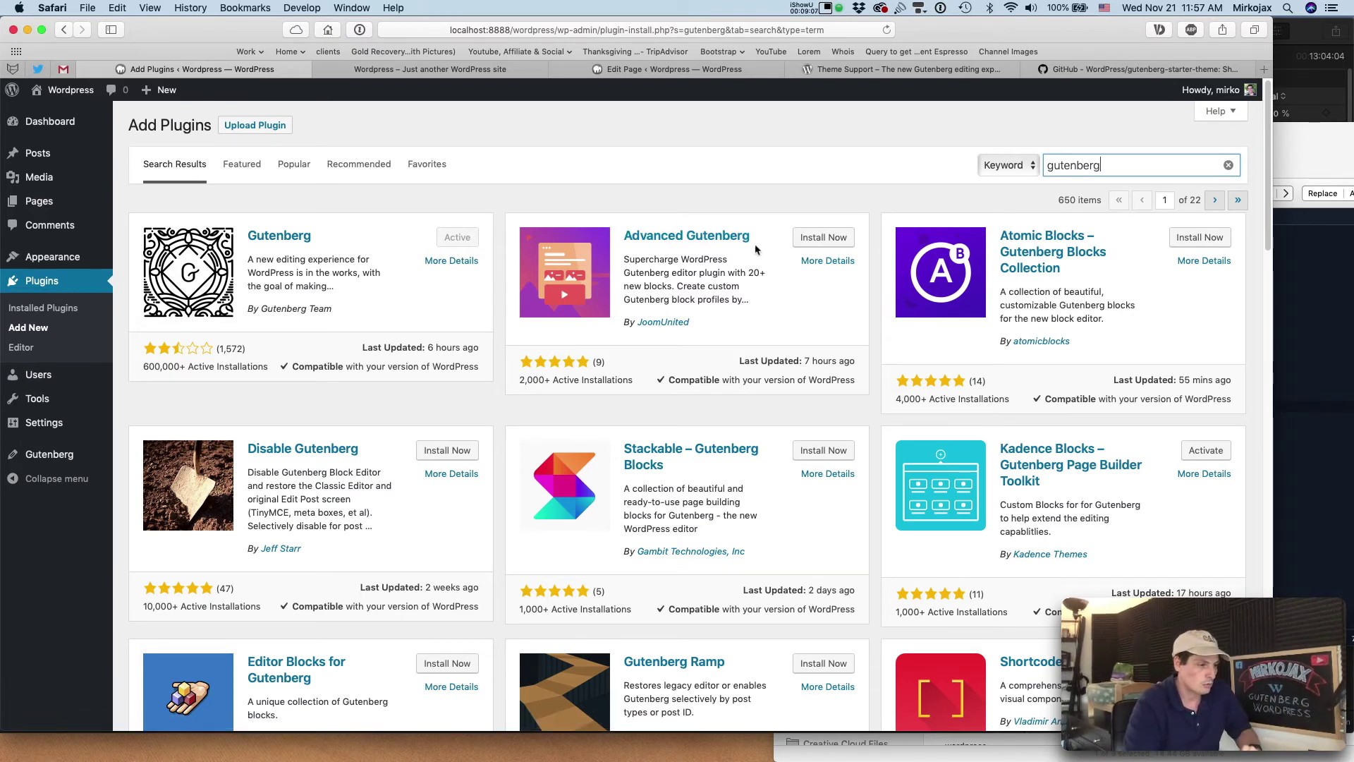
click(1202, 450)
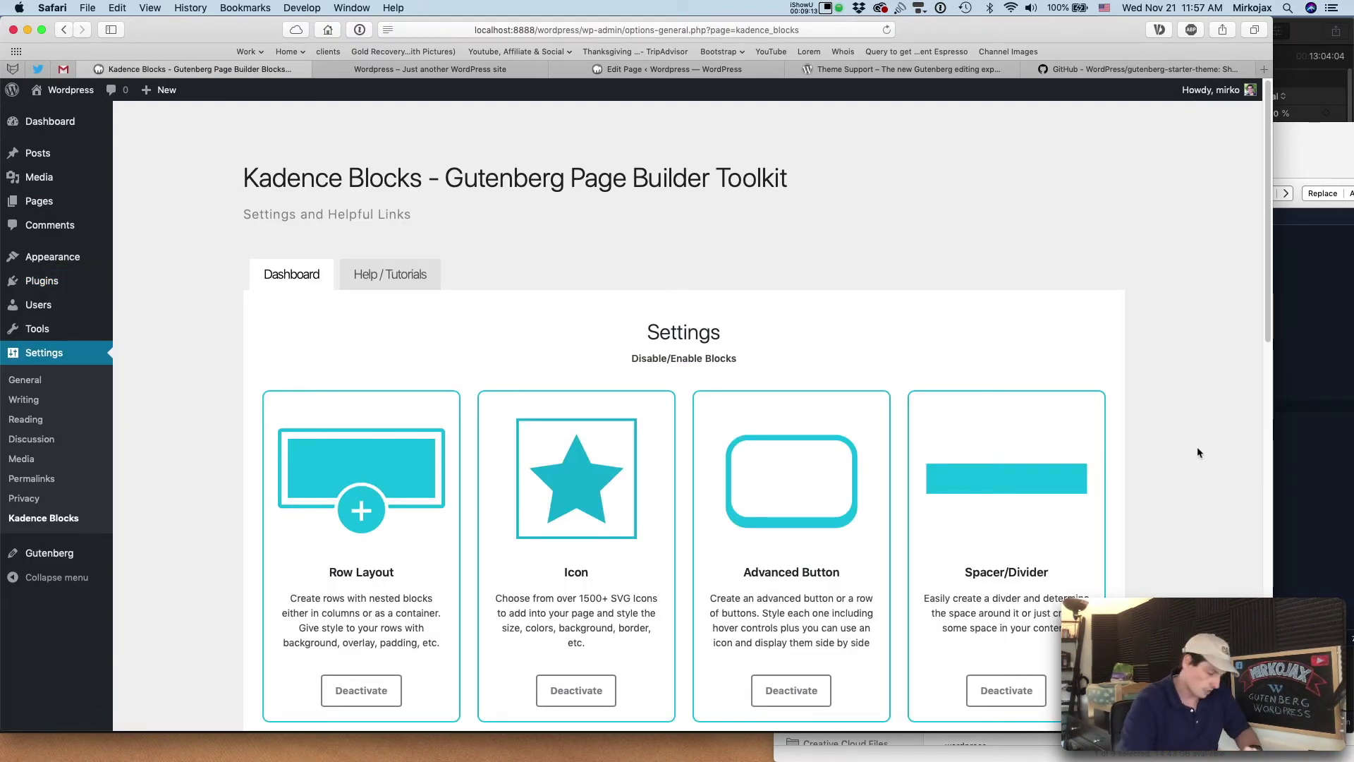
- Review the Kadence Blocks settings and save them with Fullwidth as the page default
scroll(601, 513, down, 7)
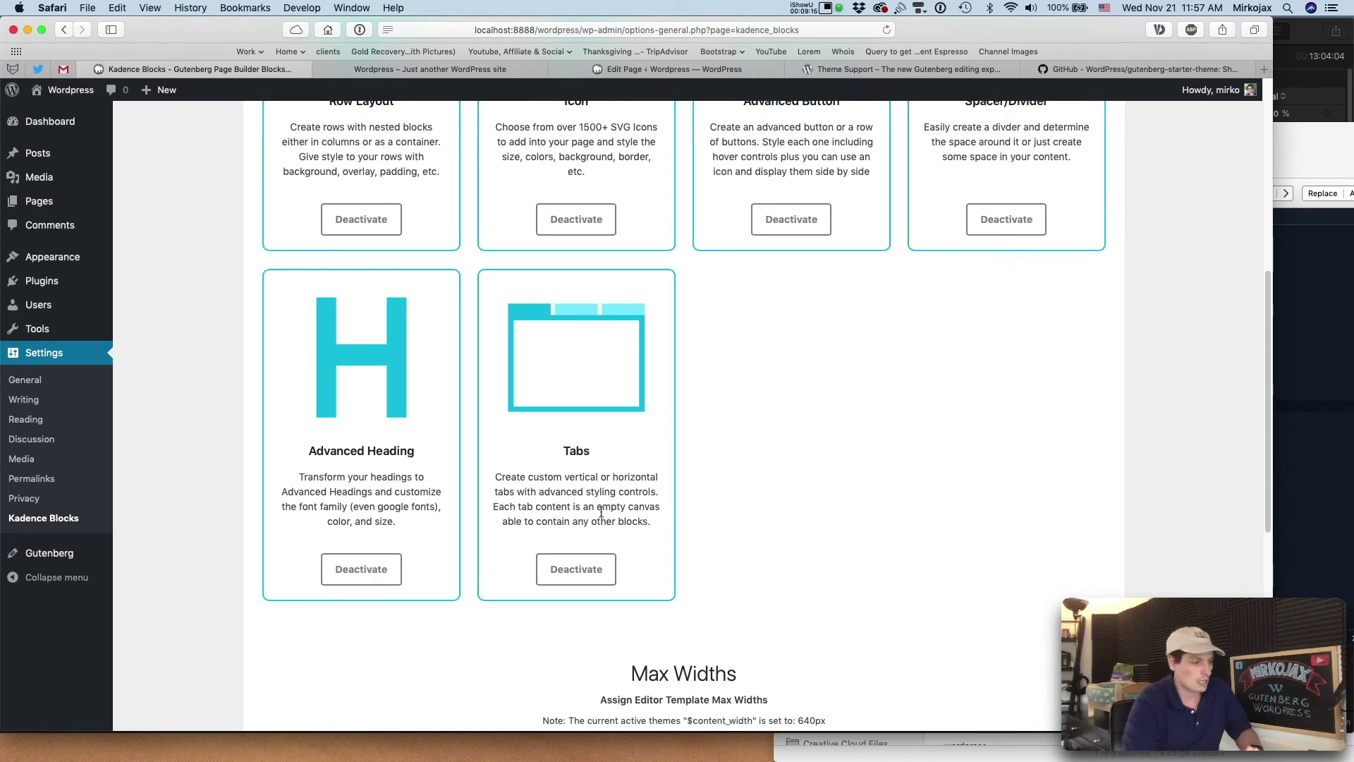
scroll(601, 513, down, 7)
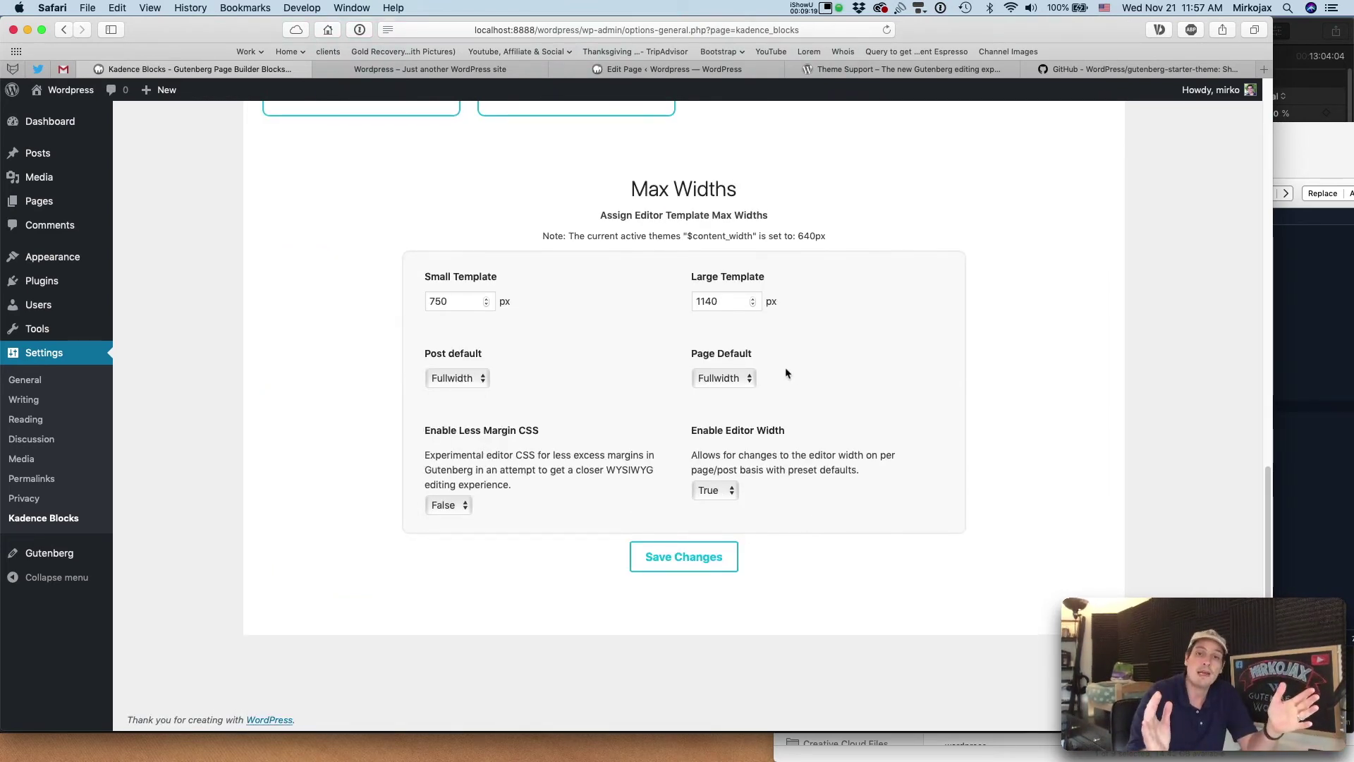
click(720, 380)
click(549, 402)
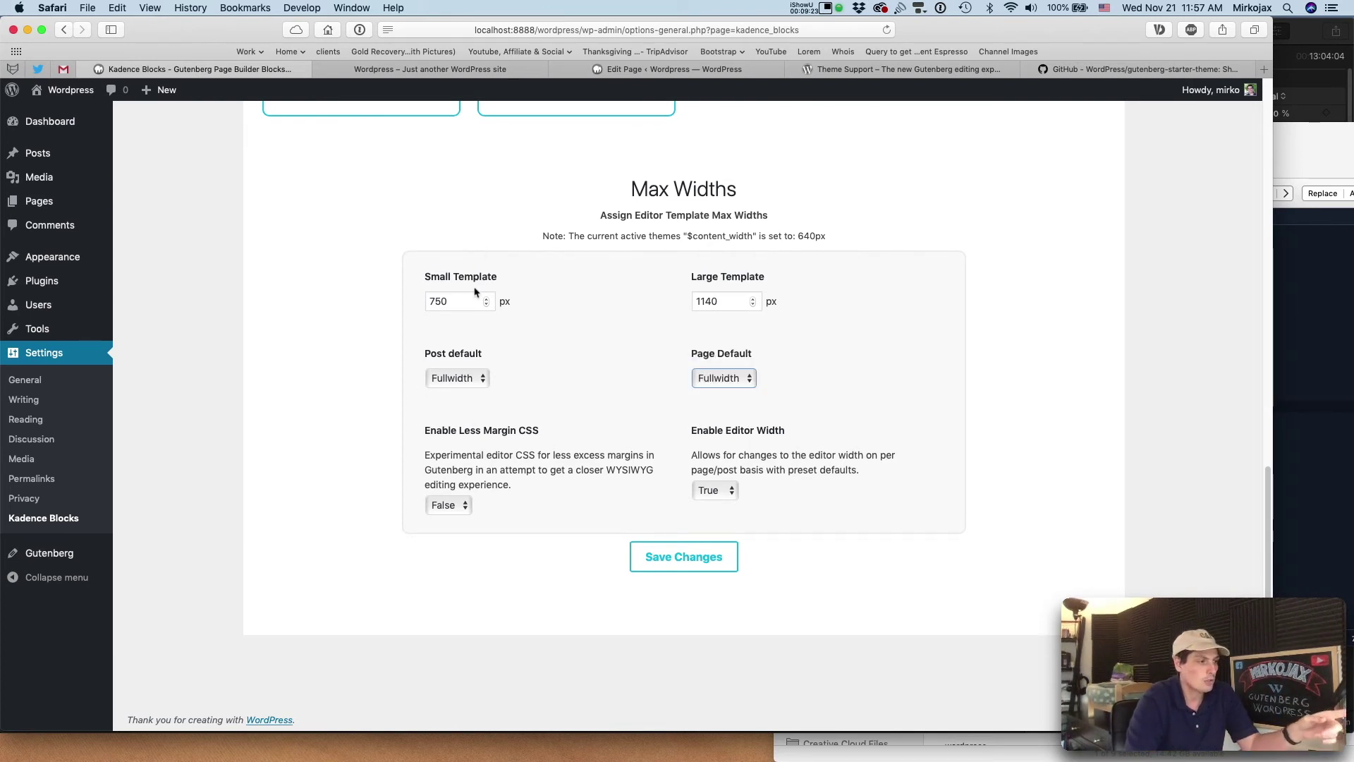
click(724, 555)
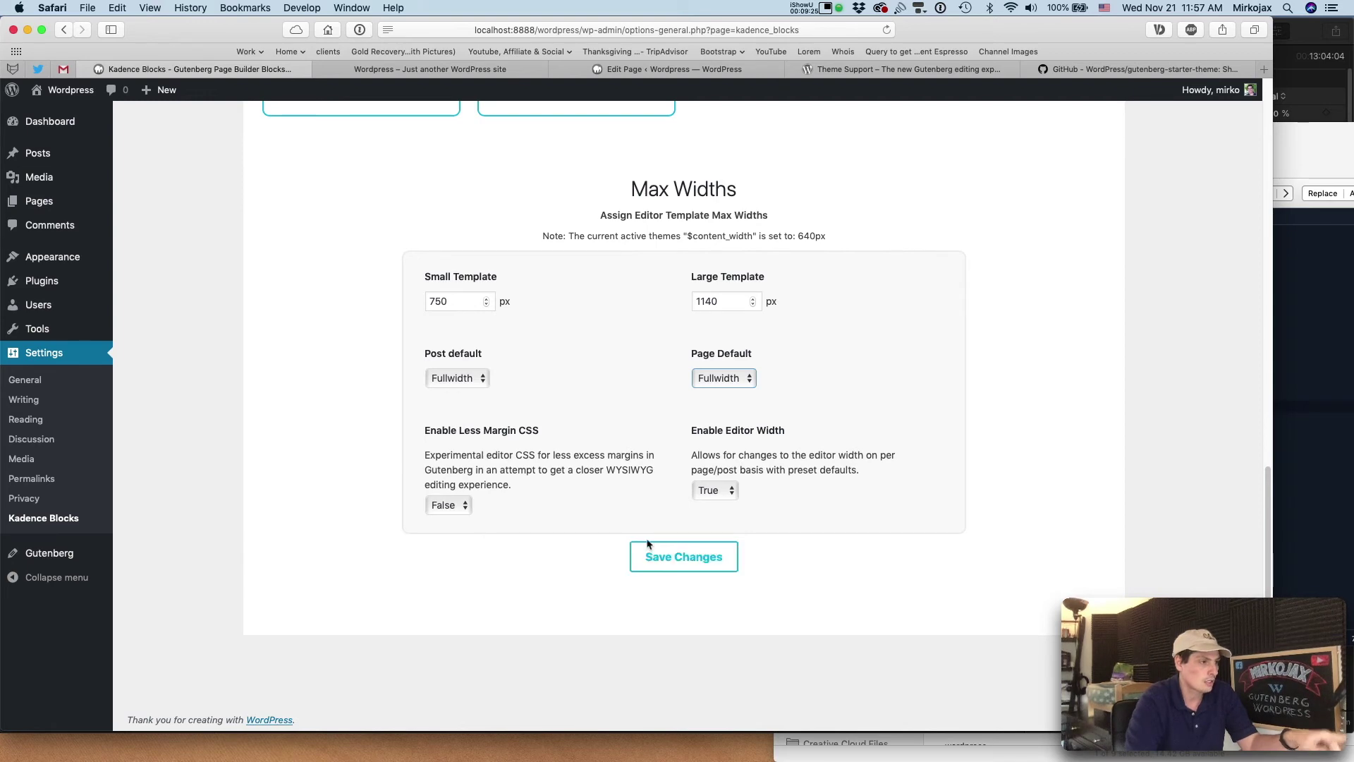
scroll(683, 719, down, 5)
click(702, 557)
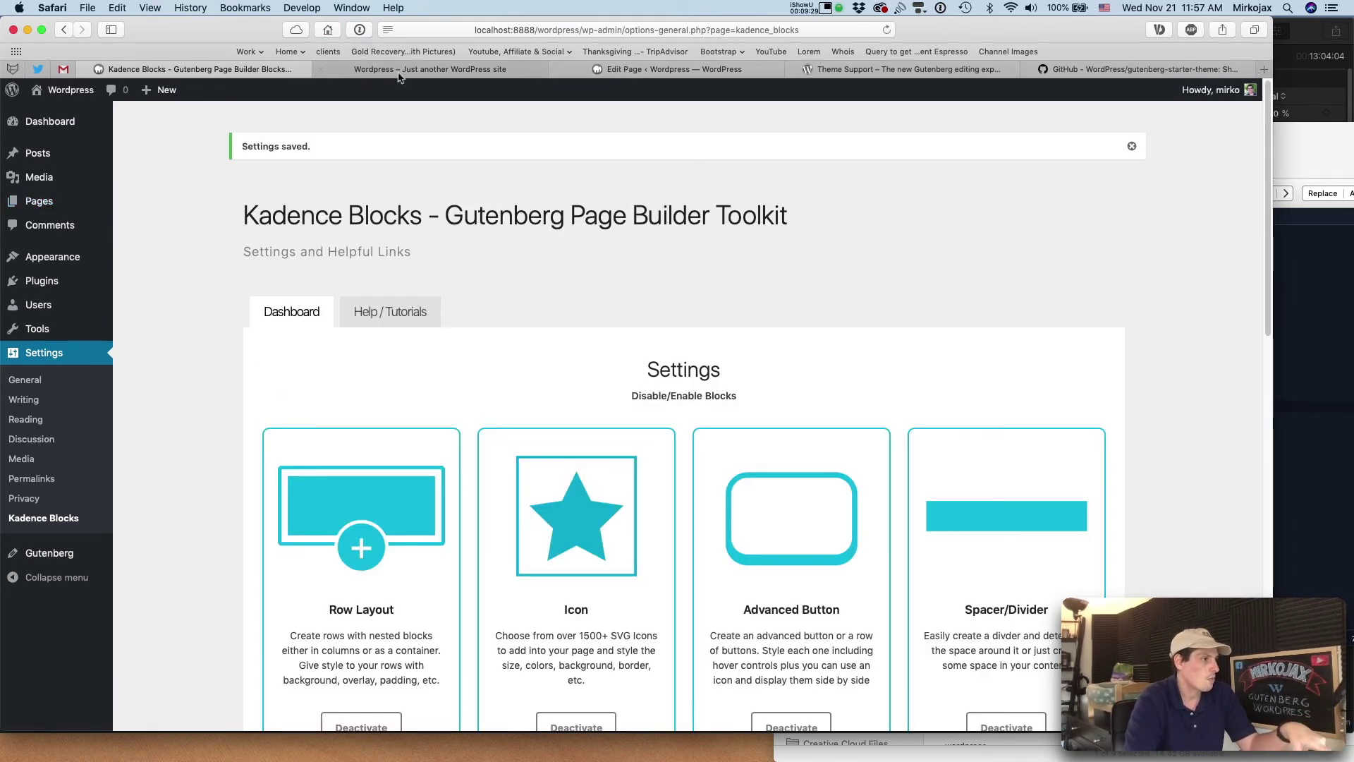
- Reopen the Gutenberg post and insert a two-column Row Layout block with a wider left column above the "What you are reading now" paragraph
click(38, 154)
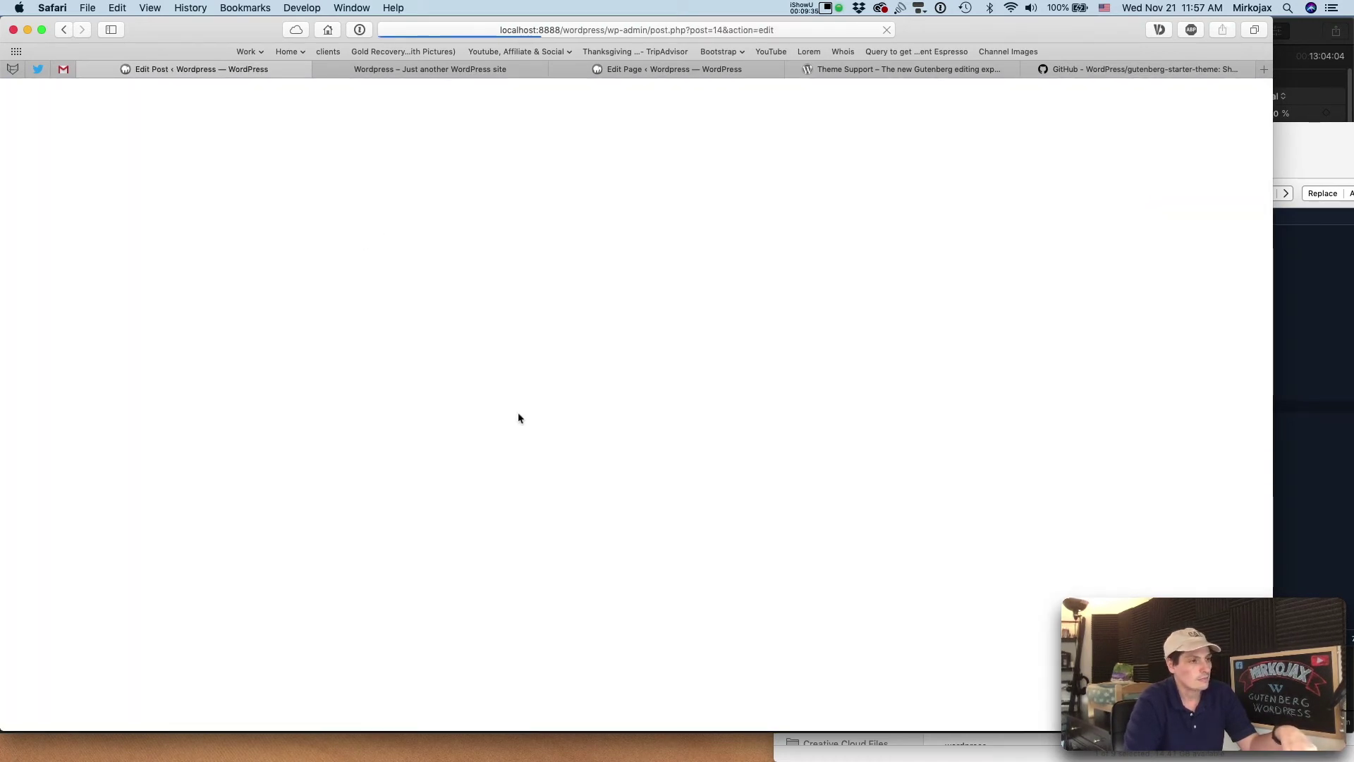
scroll(704, 523, down, 1)
scroll(704, 522, down, 4)
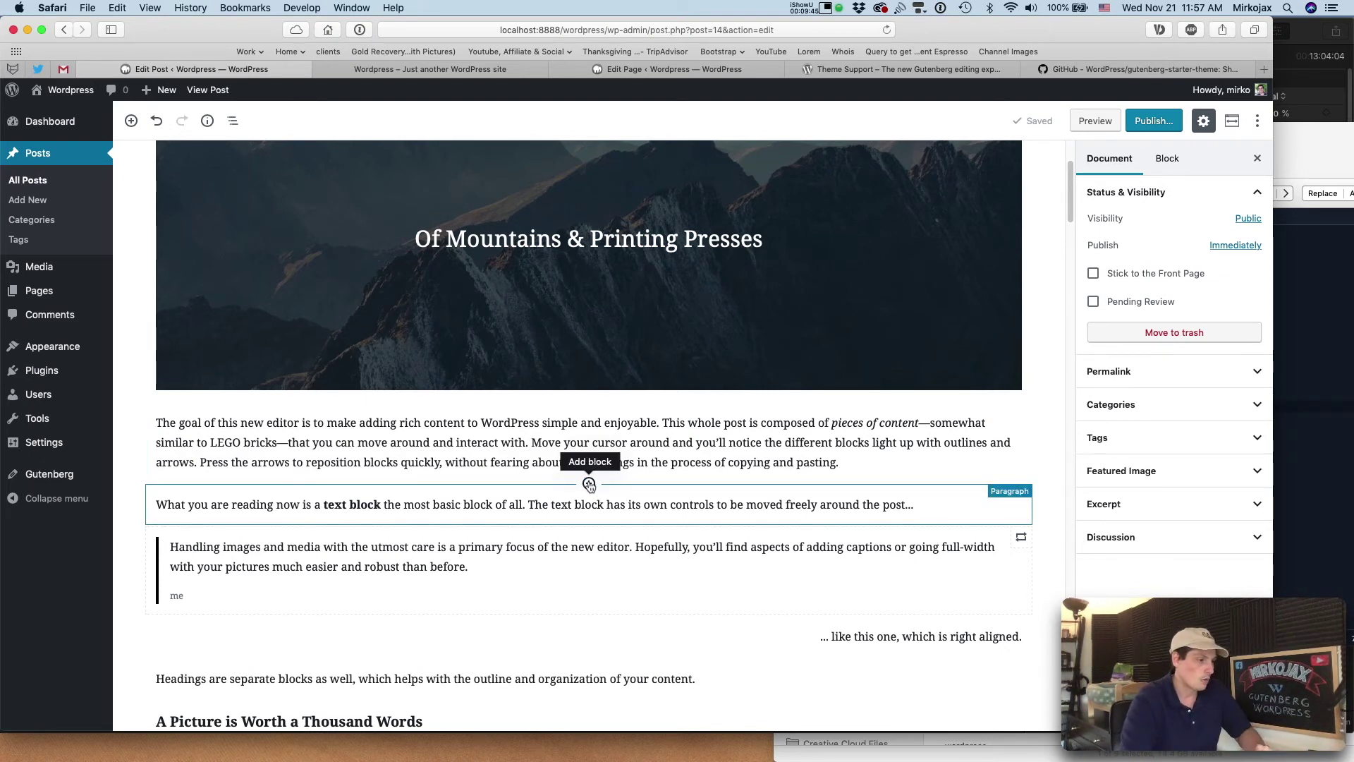
click(589, 484)
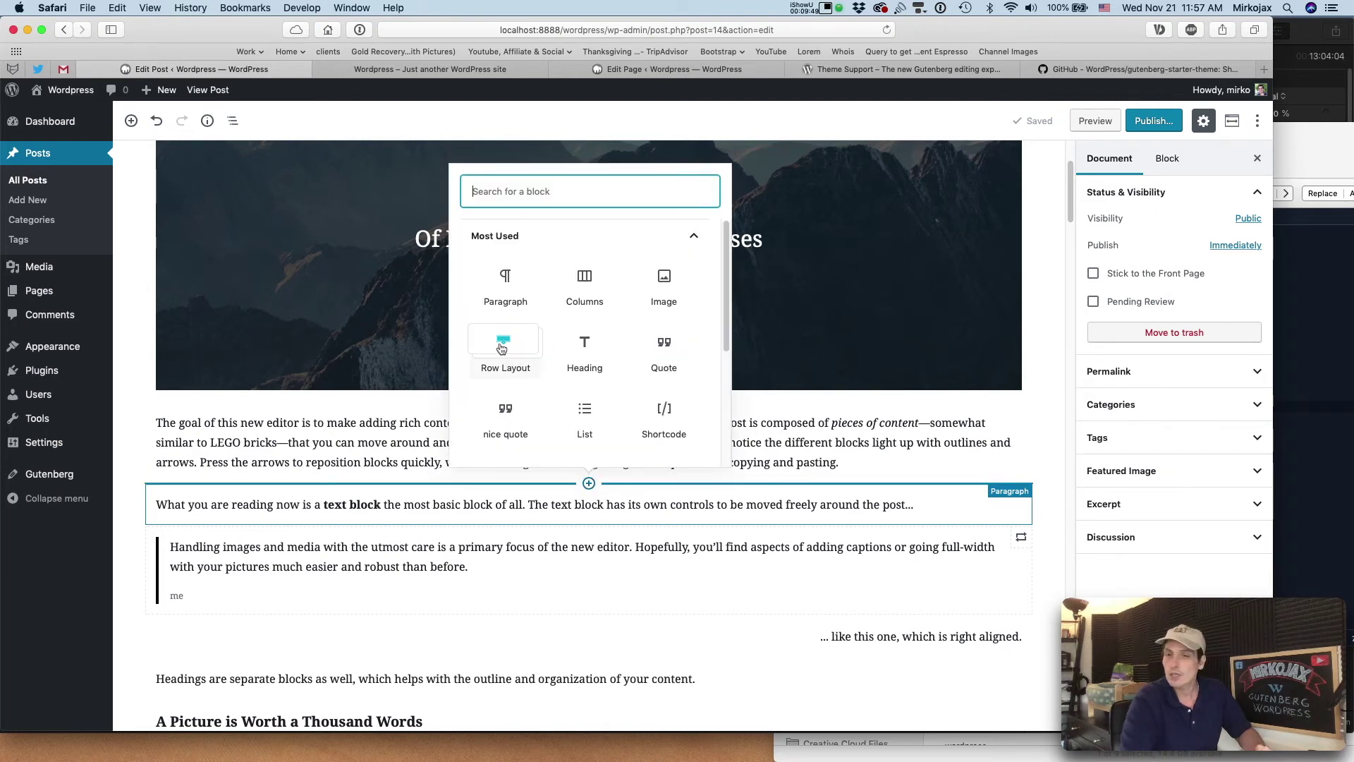
click(502, 348)
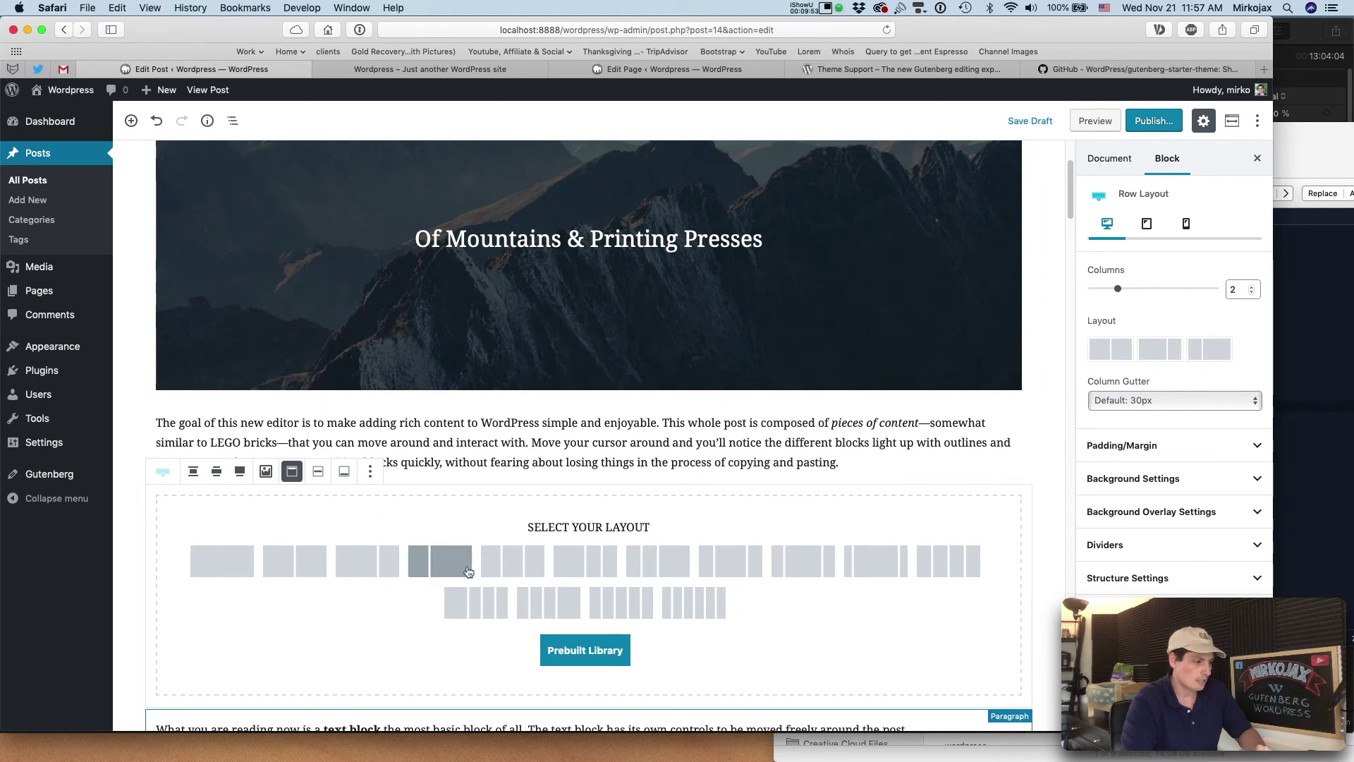
click(374, 565)
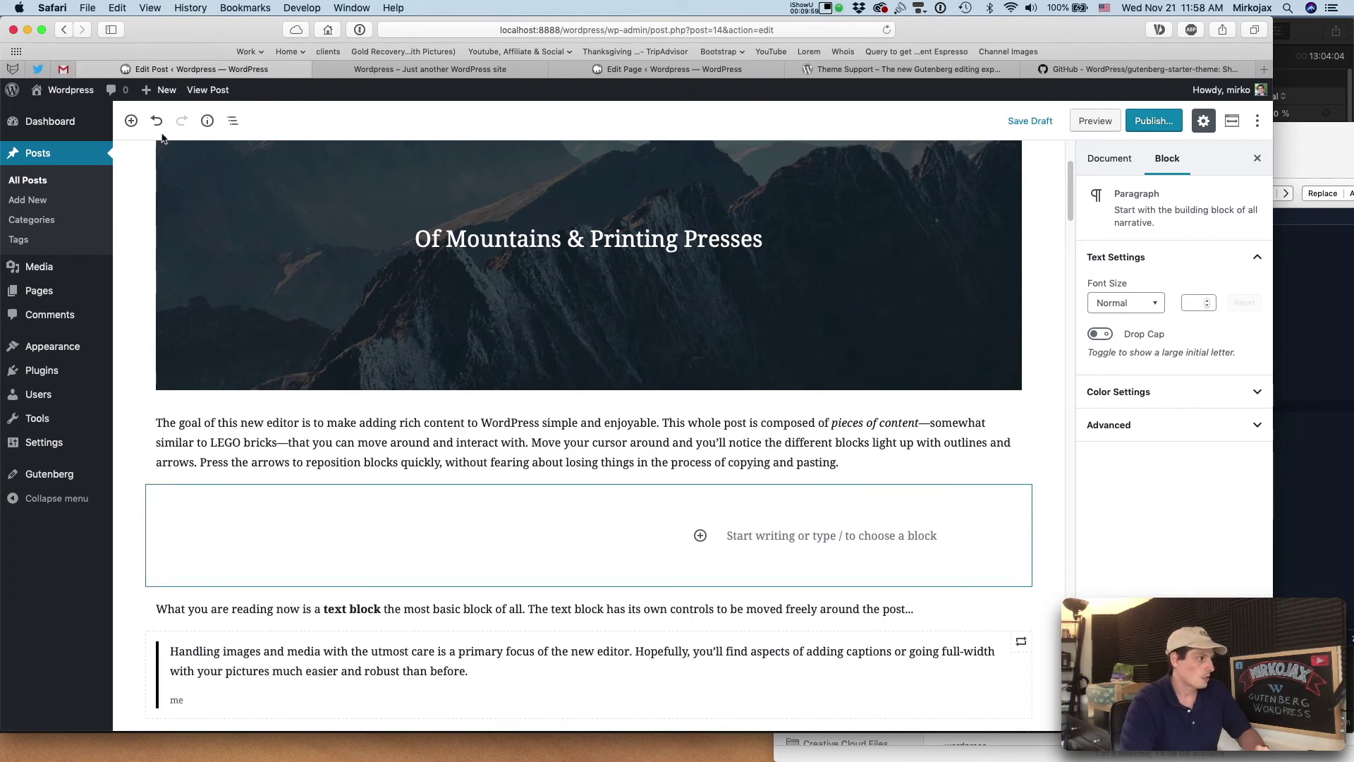
click(132, 122)
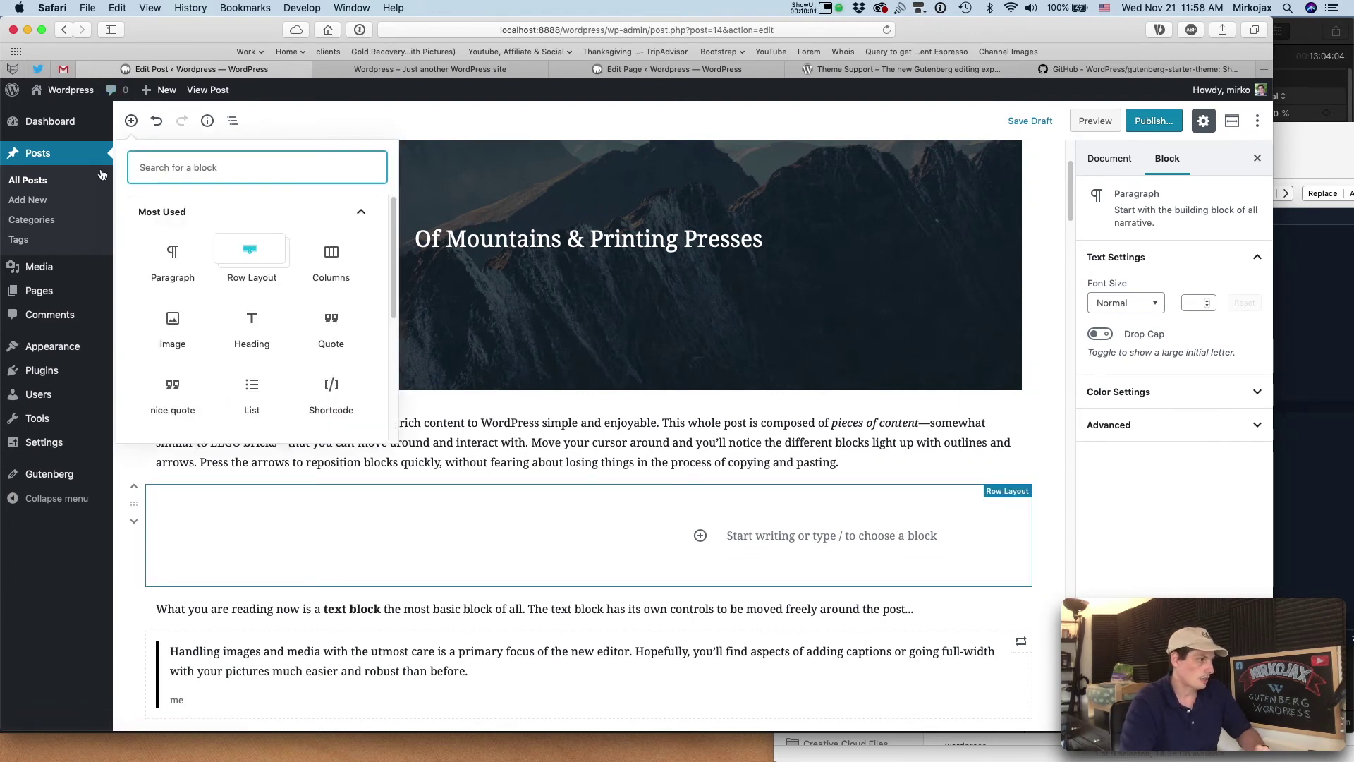
key(Escape)
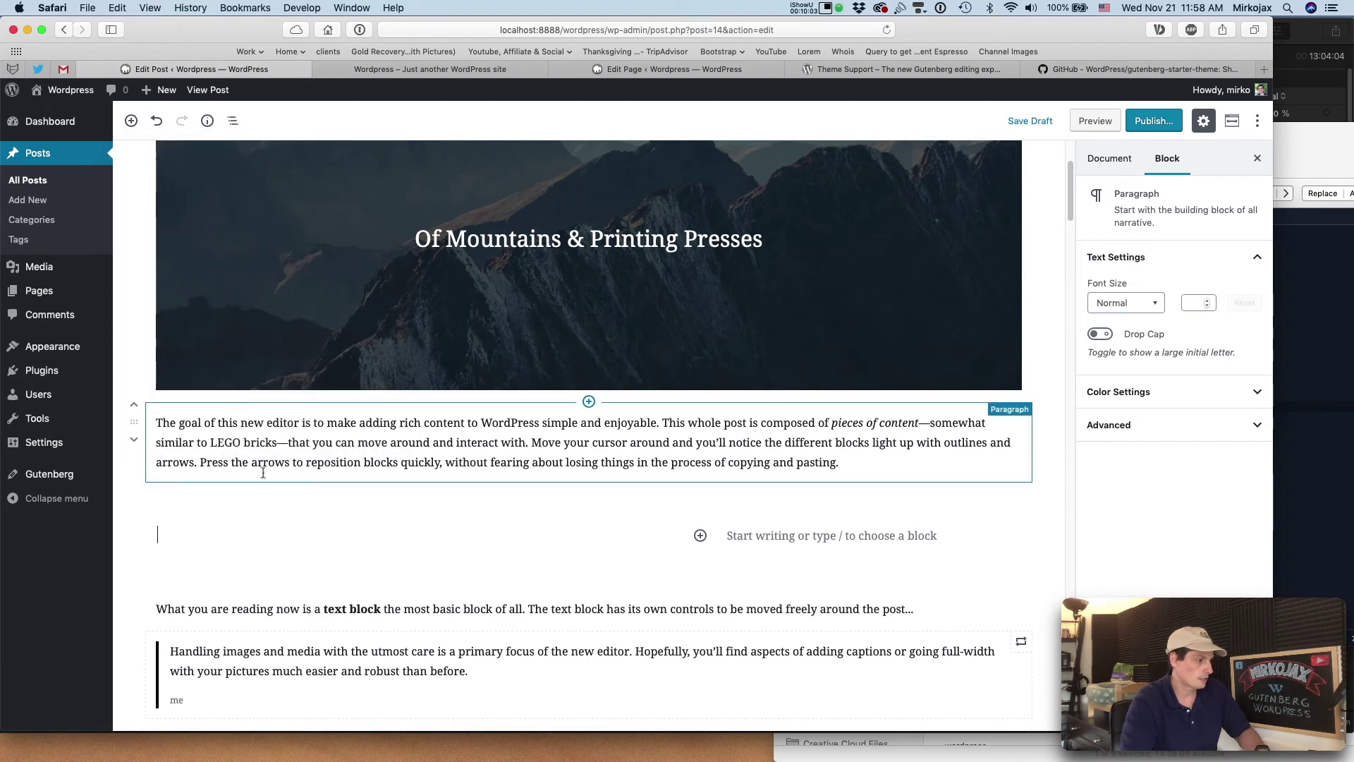
- Fill the row's wide column with Lorem Ipsum placeholder text and add a "Contact Us" heading in the narrow column
click(192, 528)
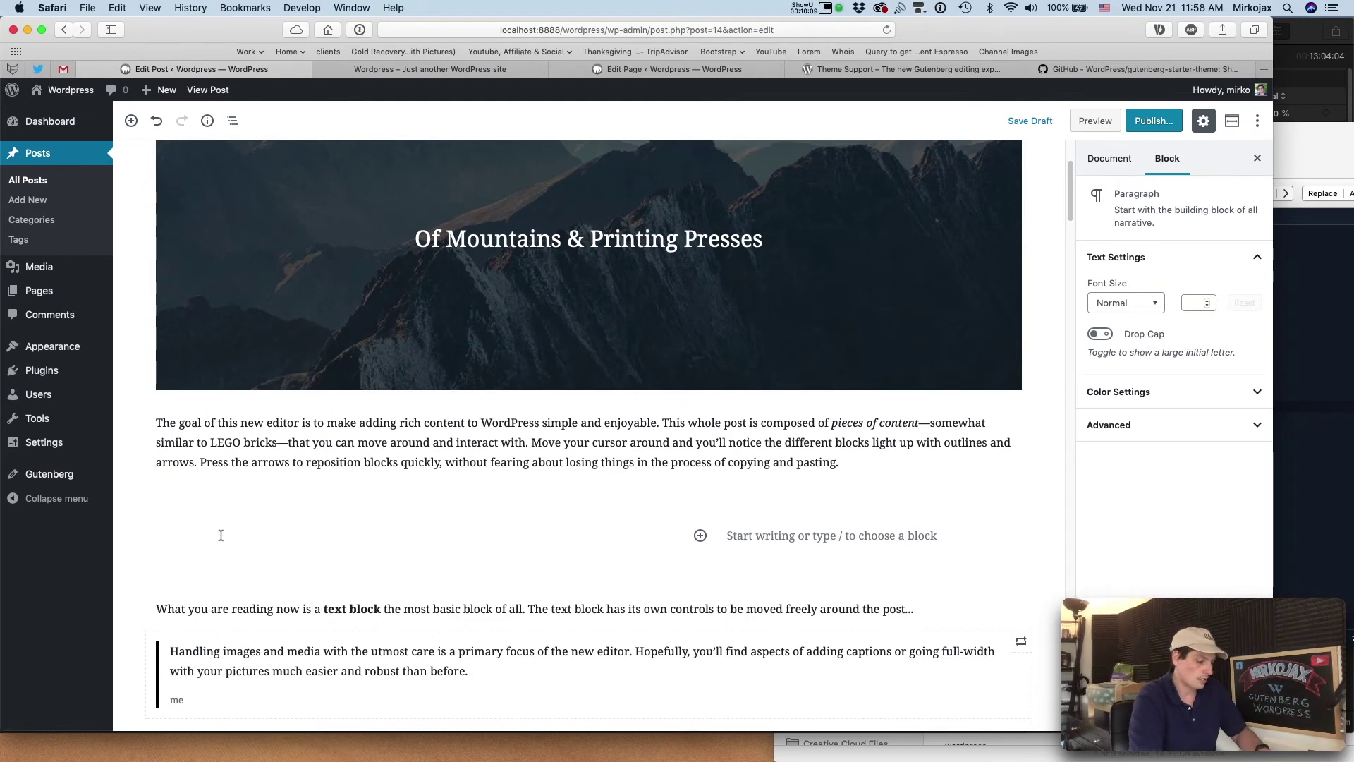
text(loremx)
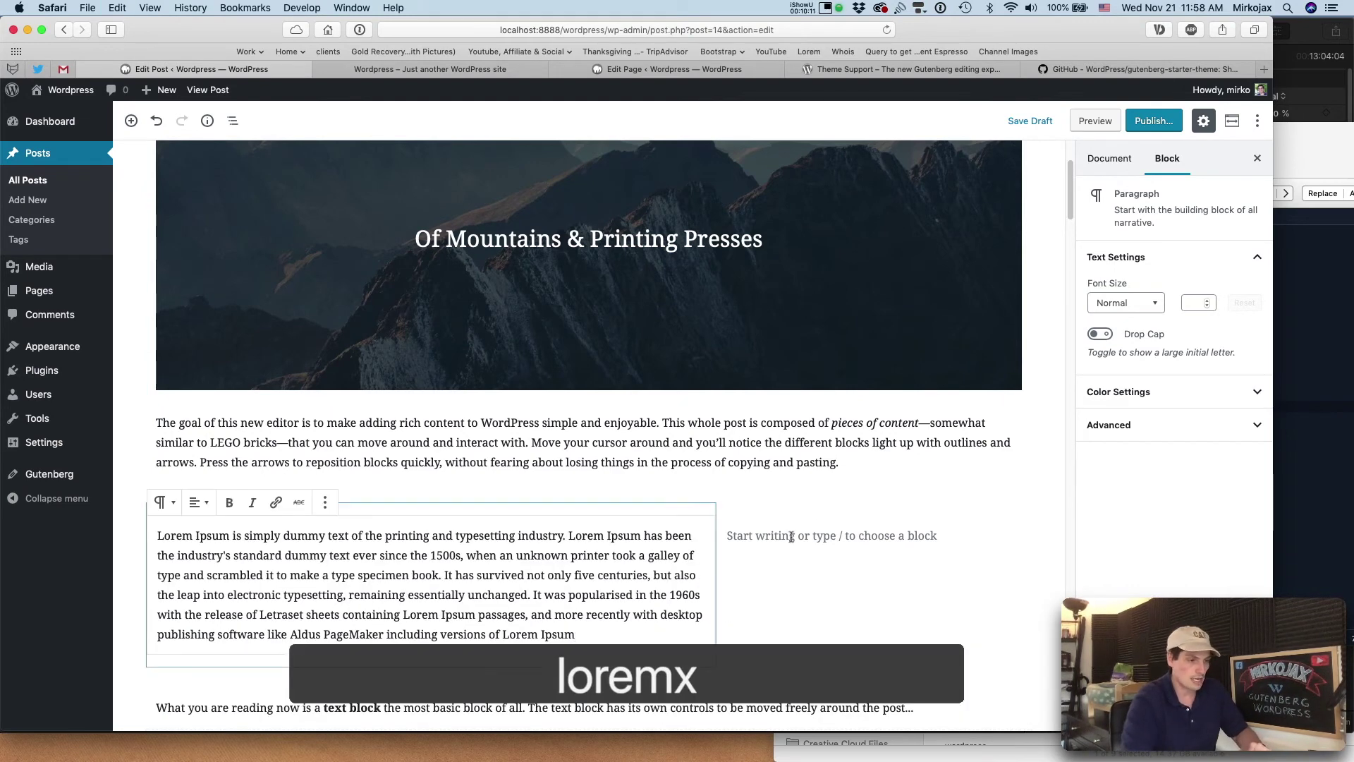
click(820, 536)
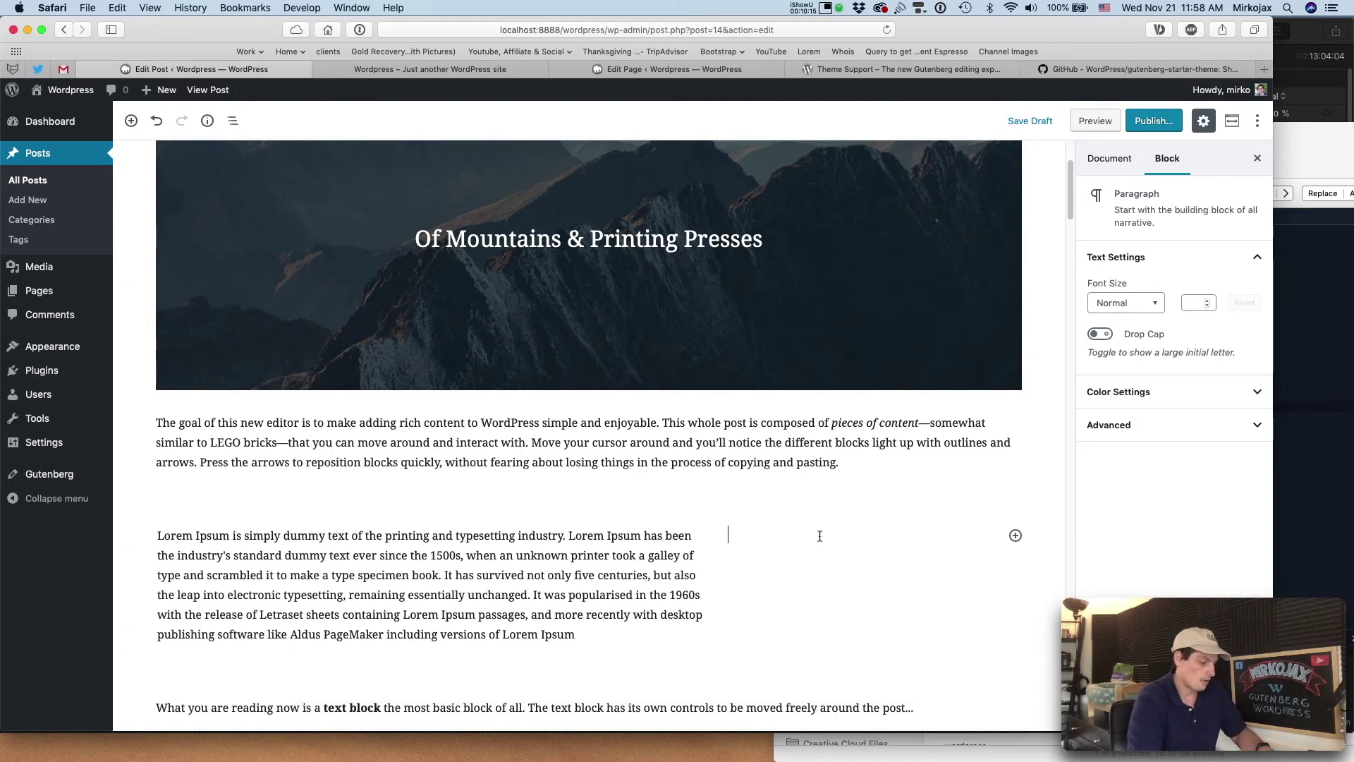
text(Contact Us)
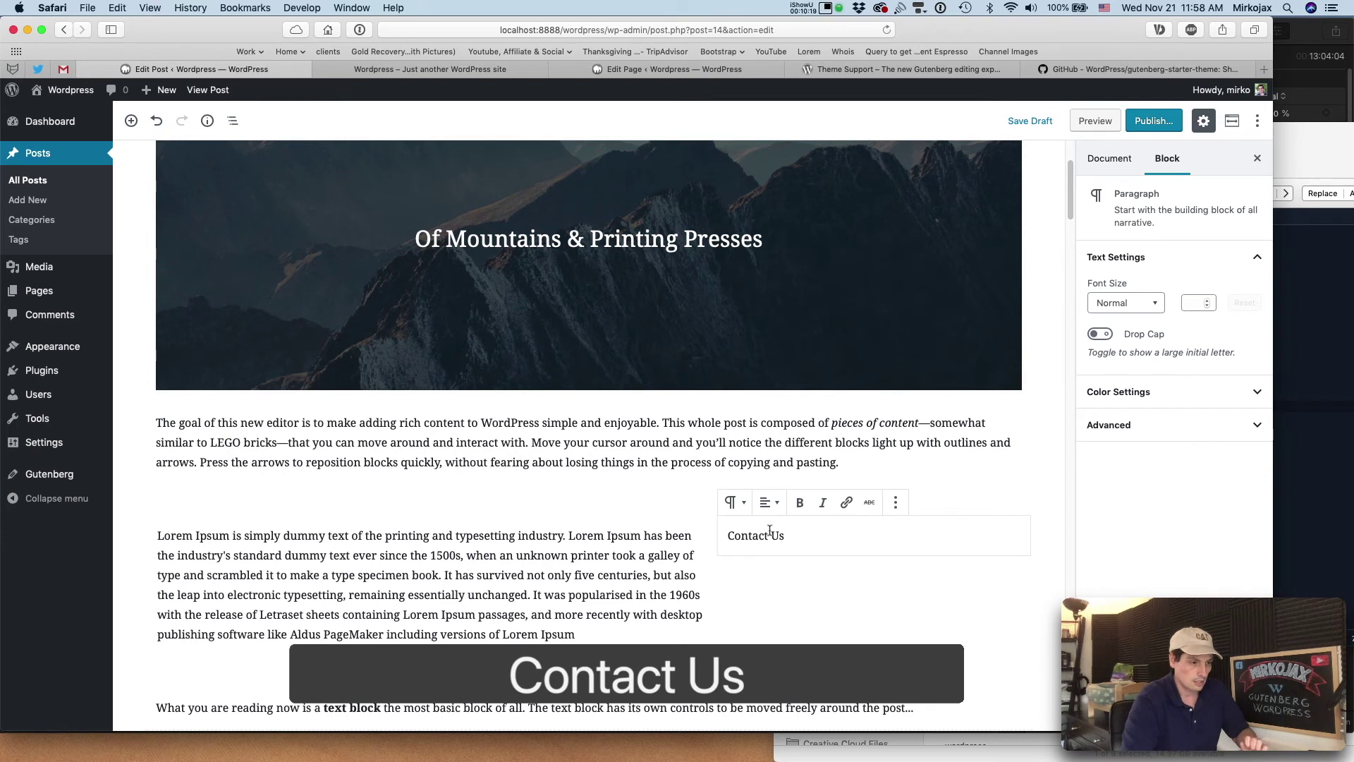
click(733, 502)
click(760, 597)
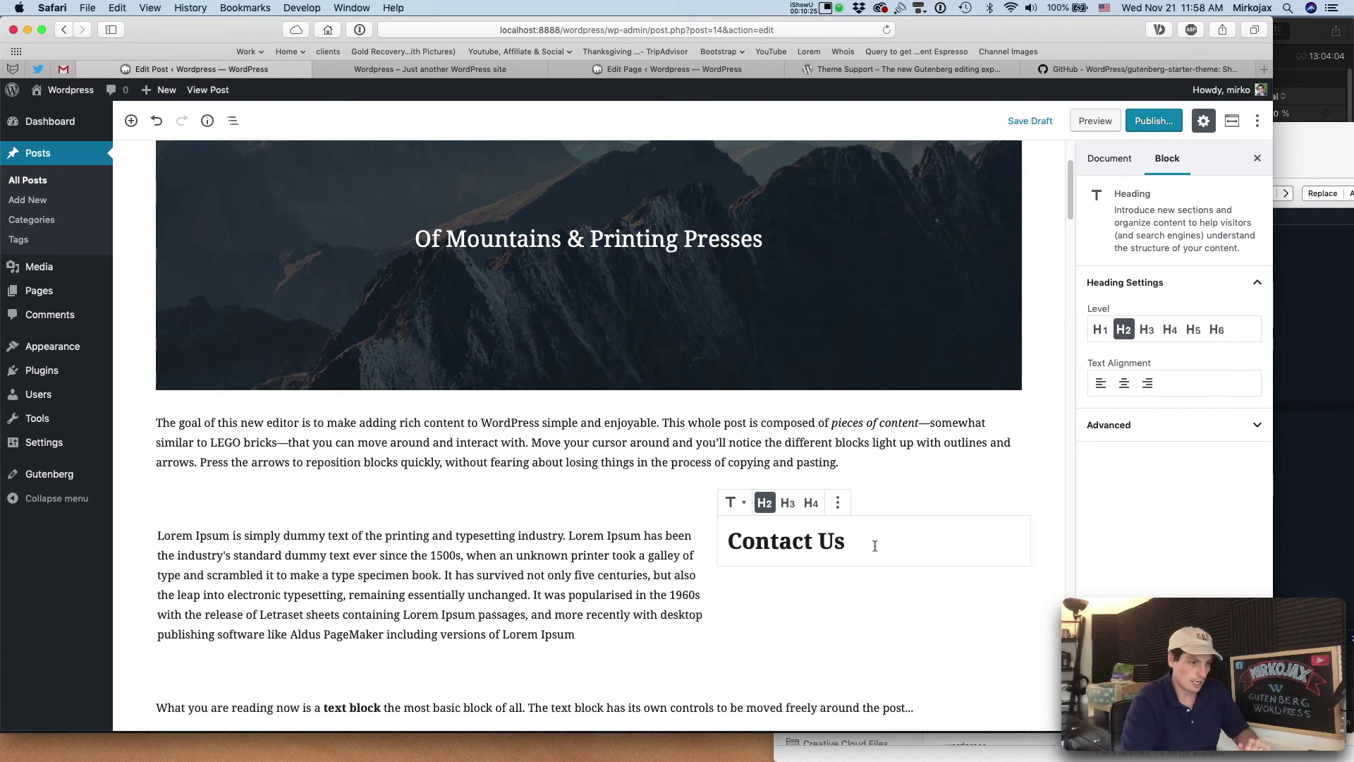
- Add a Shortcode block containing [form] below the "Contact Us" heading
key(Return)
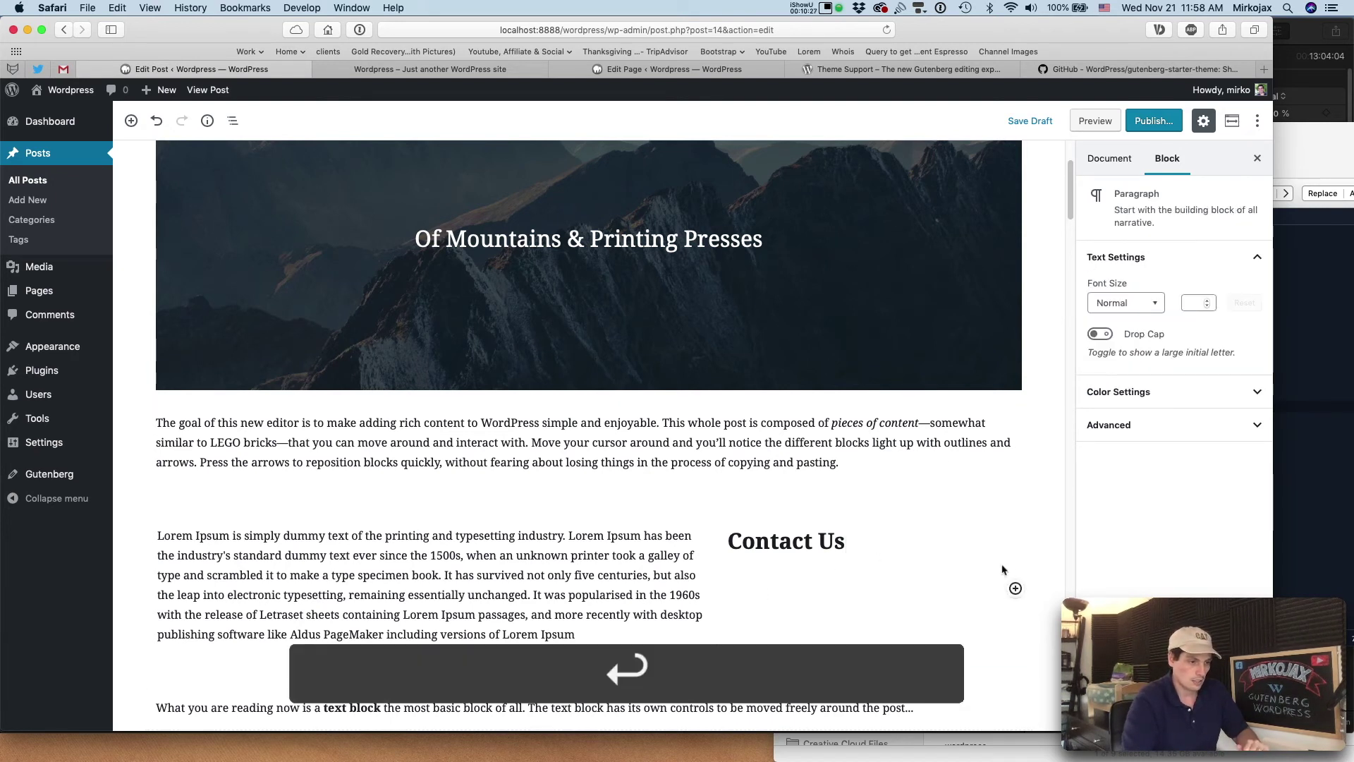
click(1014, 587)
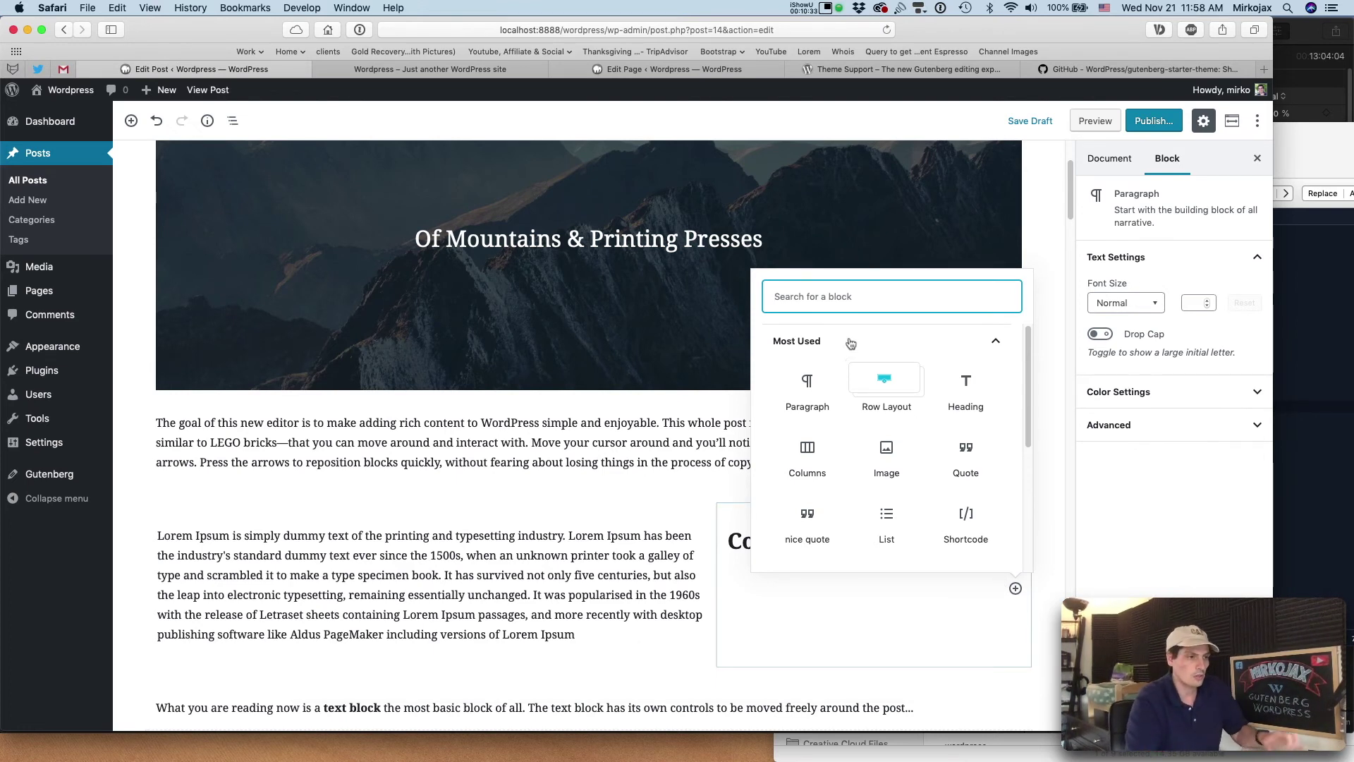
text(sh)
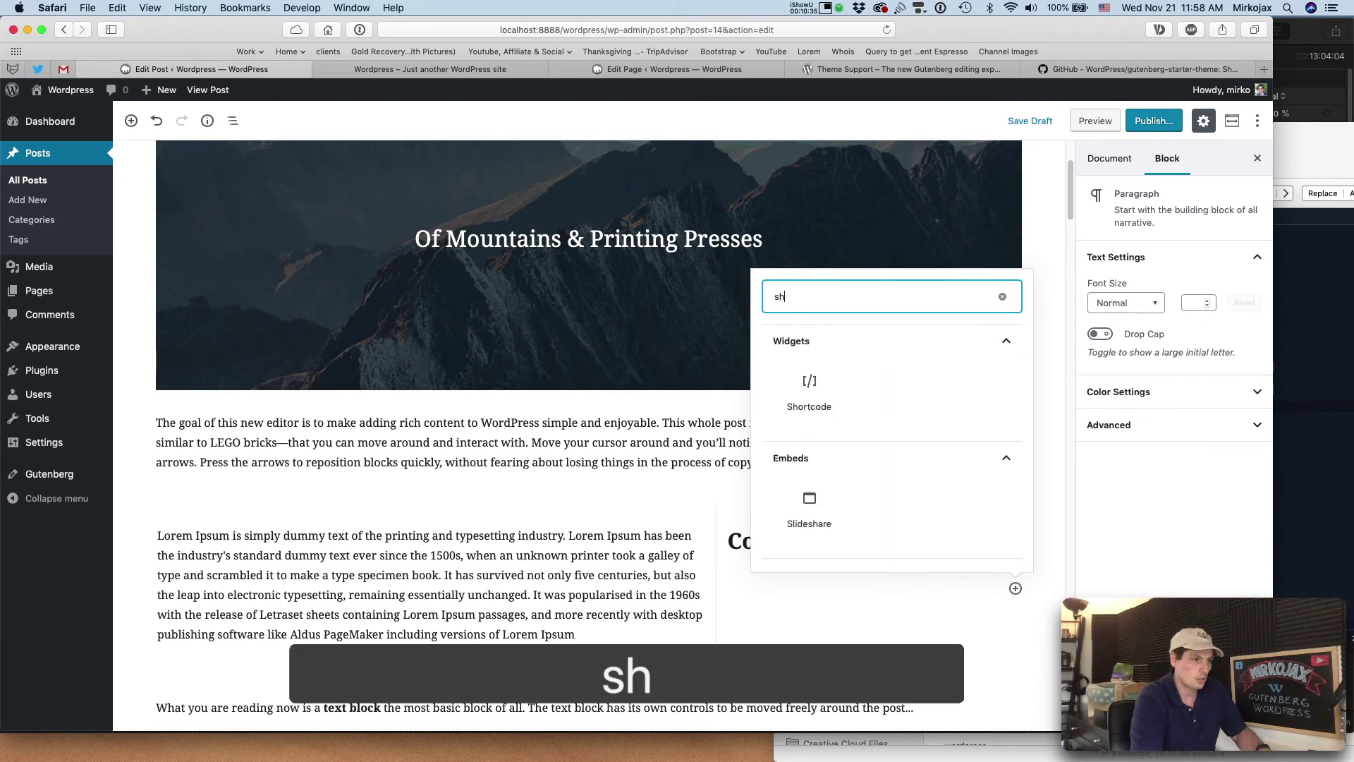
click(809, 388)
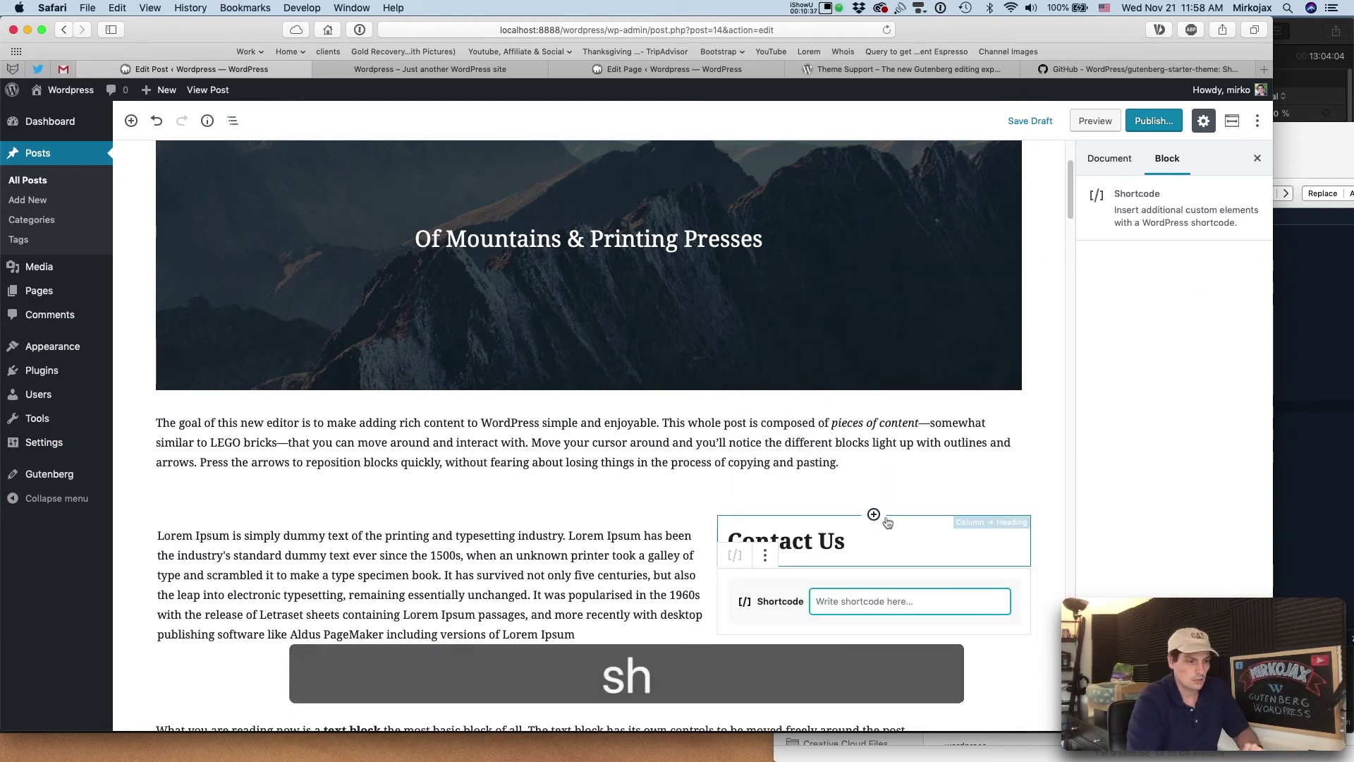
text([)
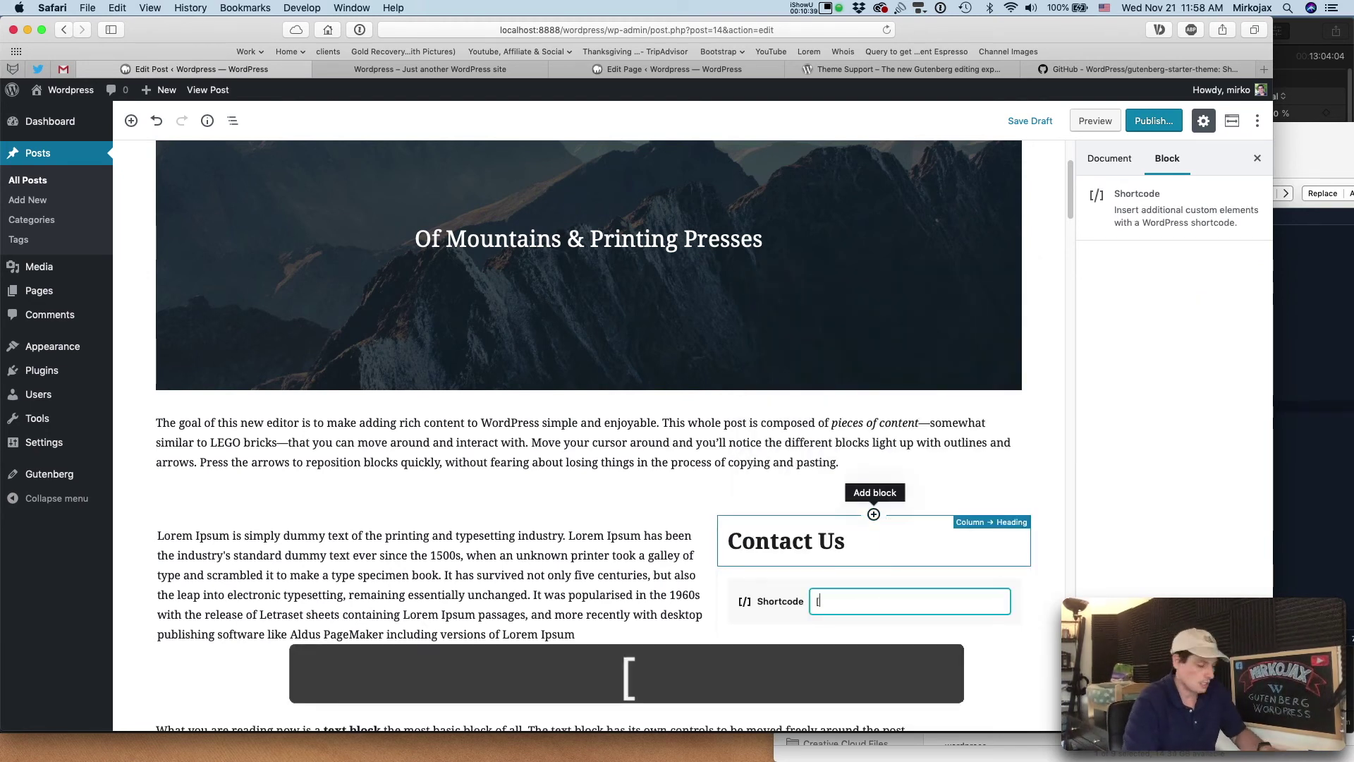
text(form)
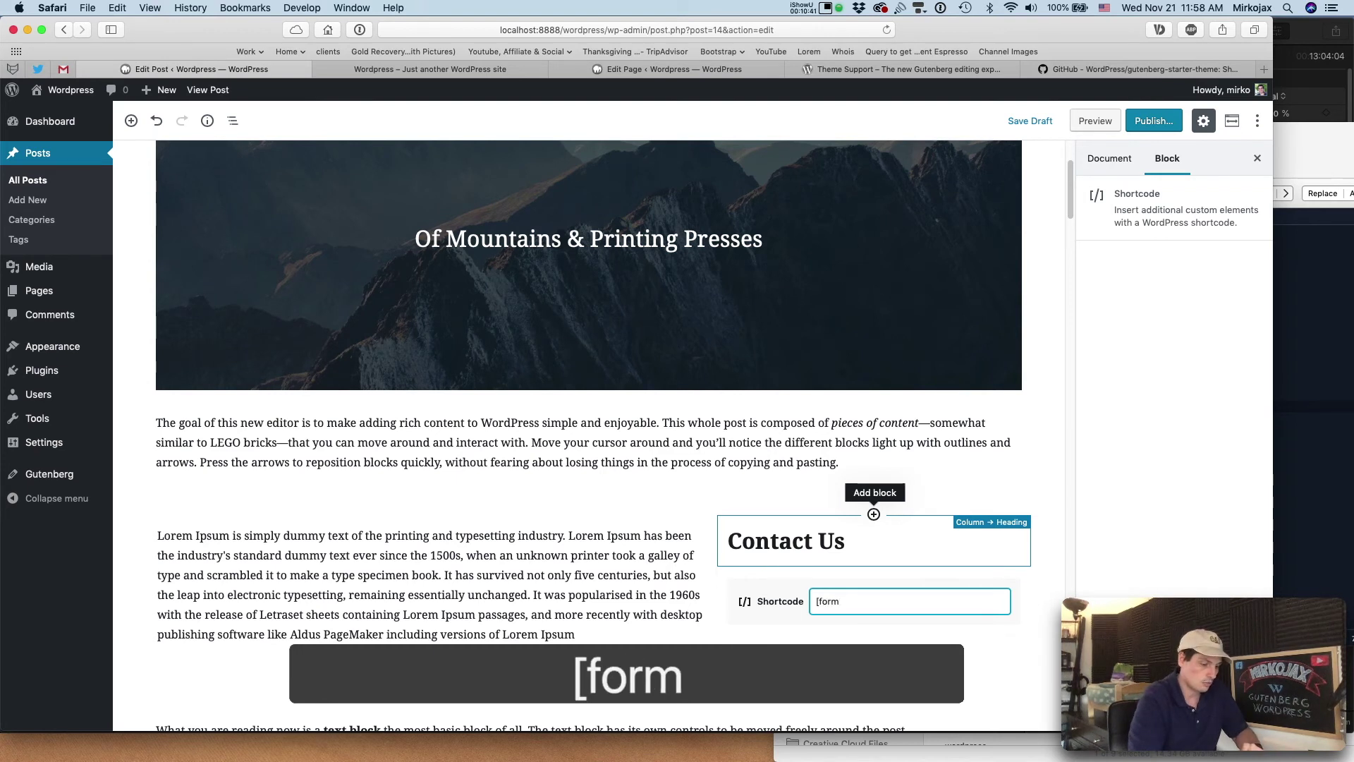
text(])
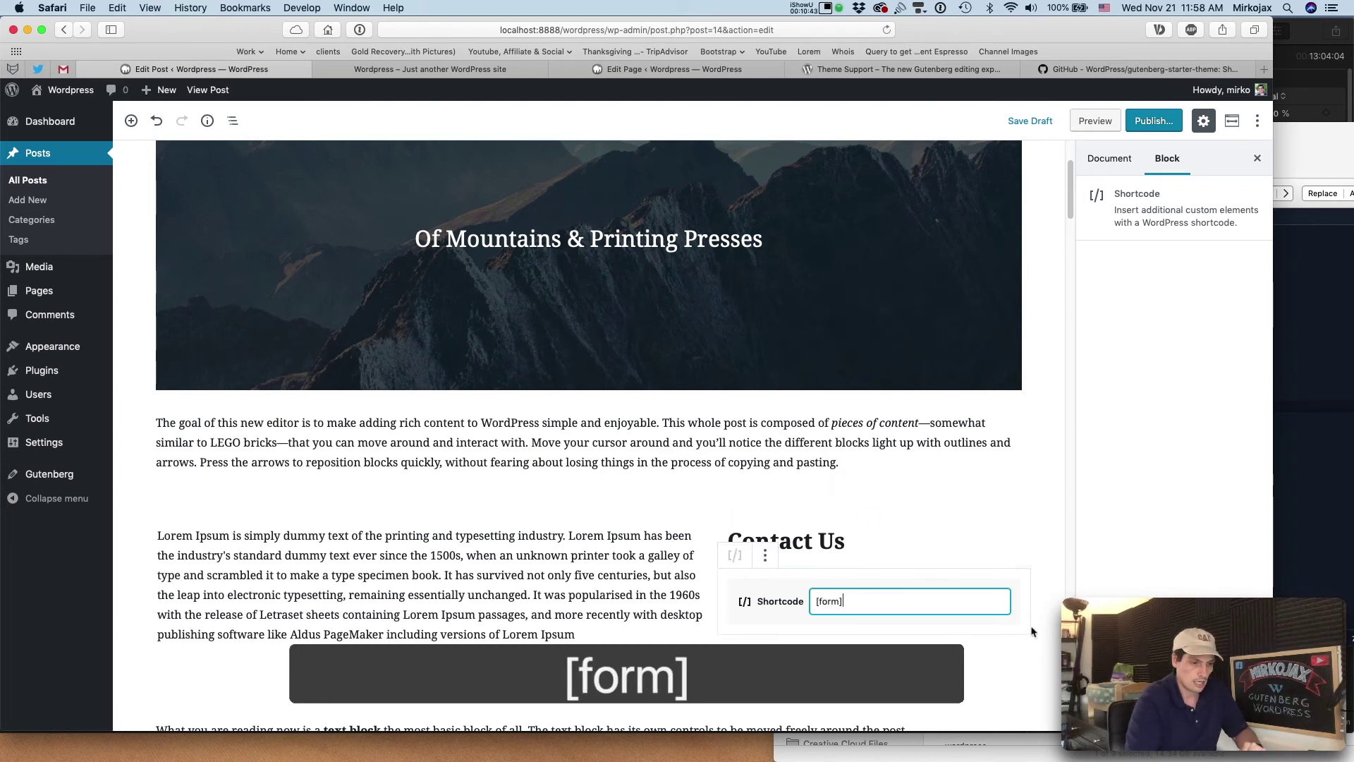
click(1014, 646)
- Select the whole Row Layout block, try the wider right column layout, and settle on two equal columns
click(601, 575)
scroll(425, 535, down, 2)
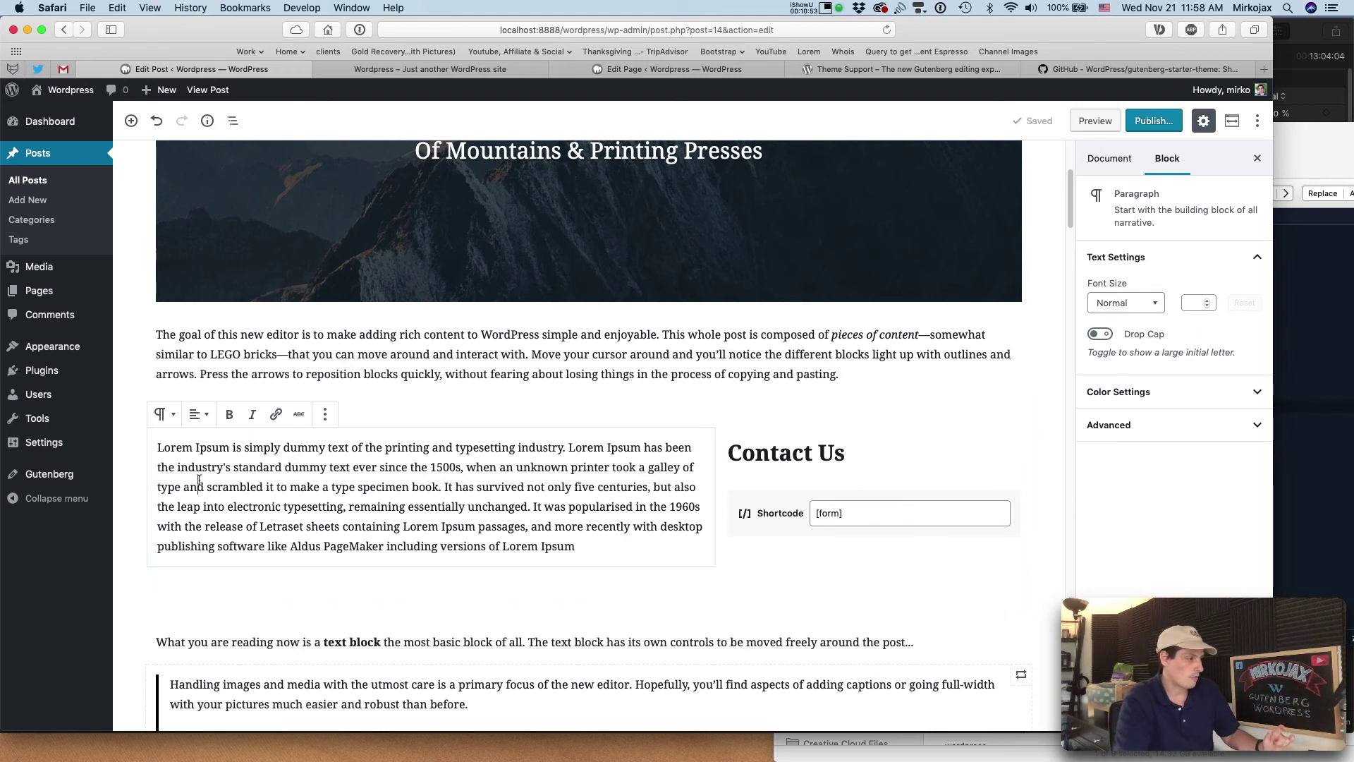
click(134, 423)
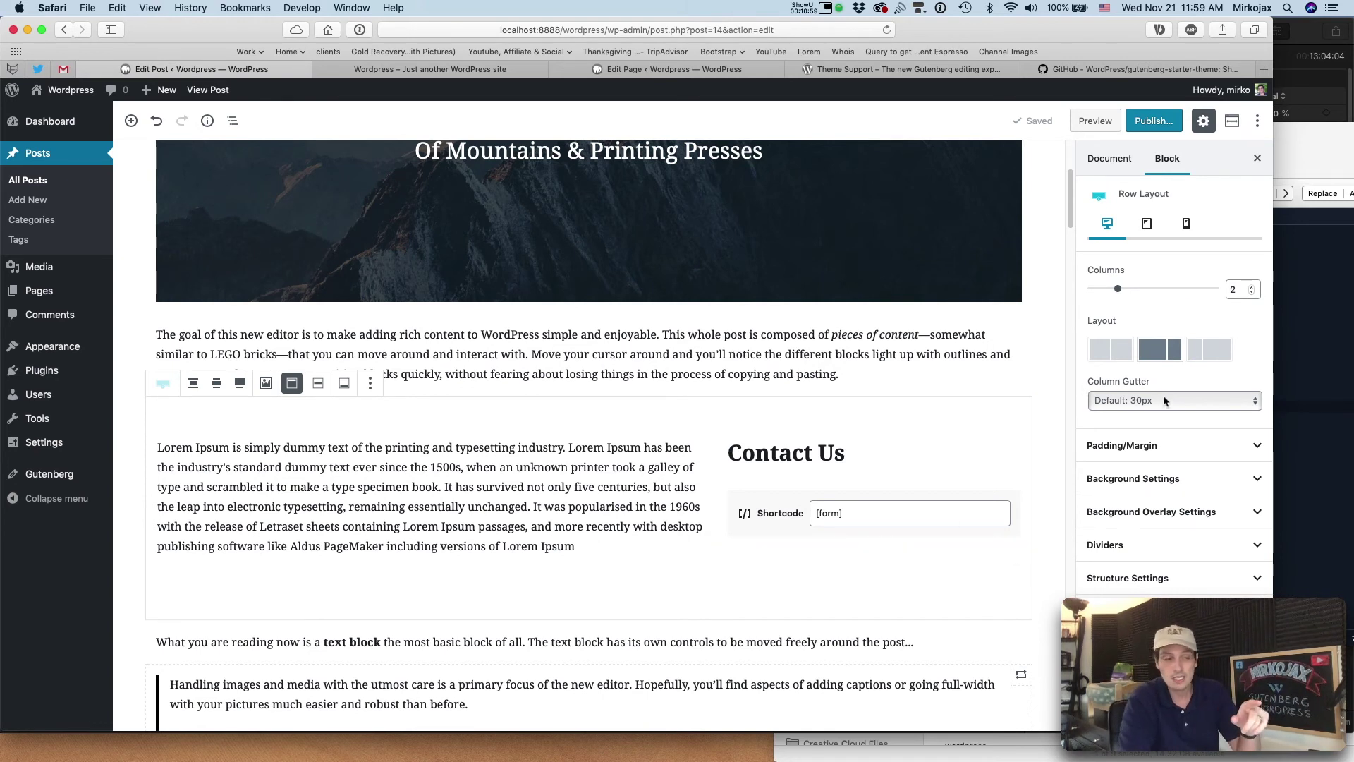
click(1222, 356)
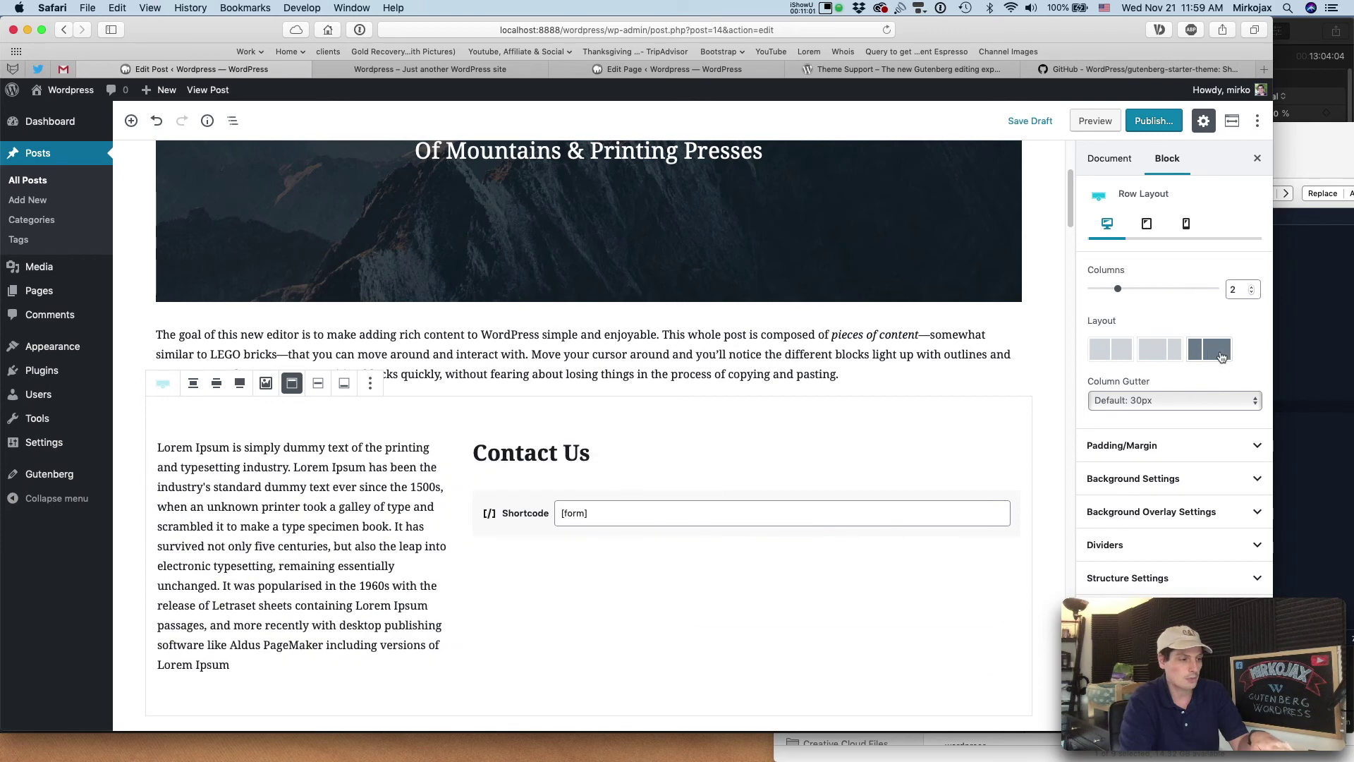
mouse_move(1118, 289)
mouse_down()
mouse_move(1138, 292)
mouse_move(1123, 293)
mouse_up()
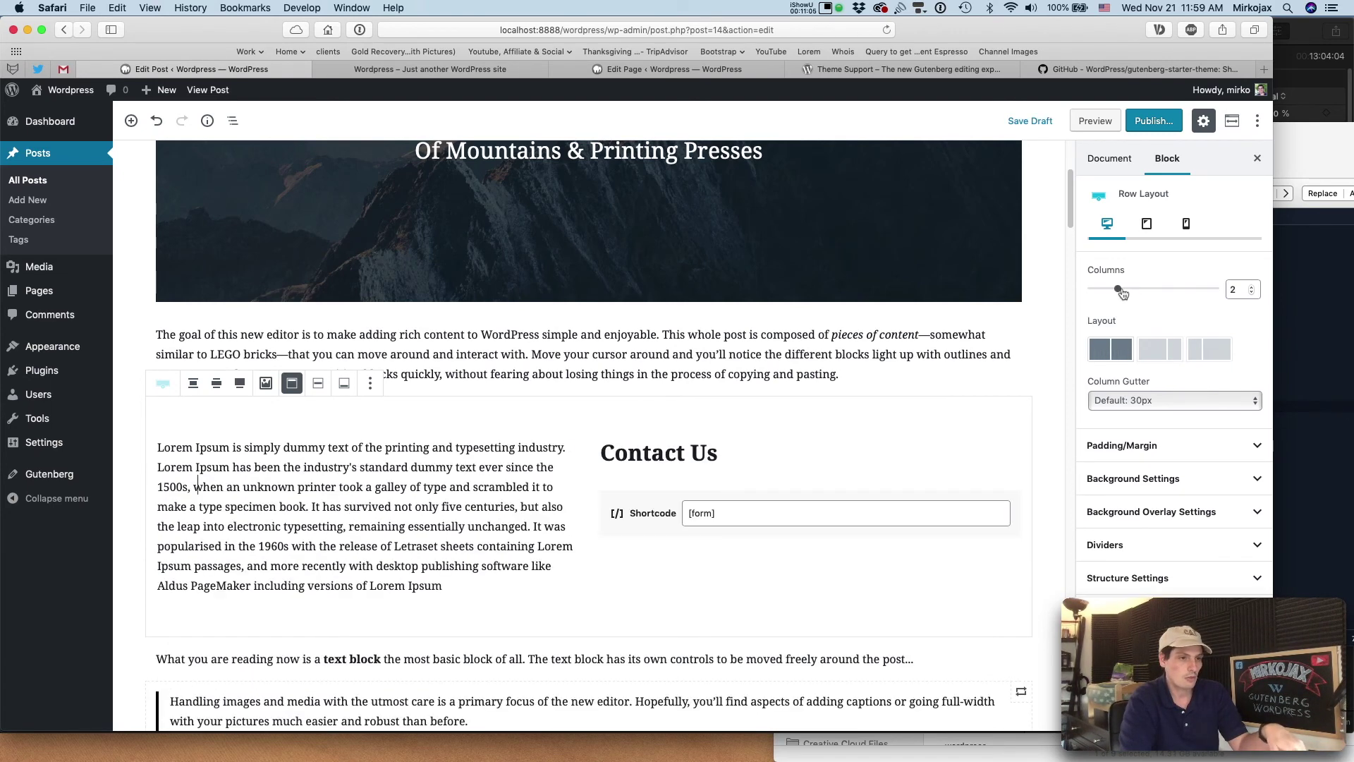
- Set the row's top and right padding to 0 px and give it a light grey background
click(1198, 450)
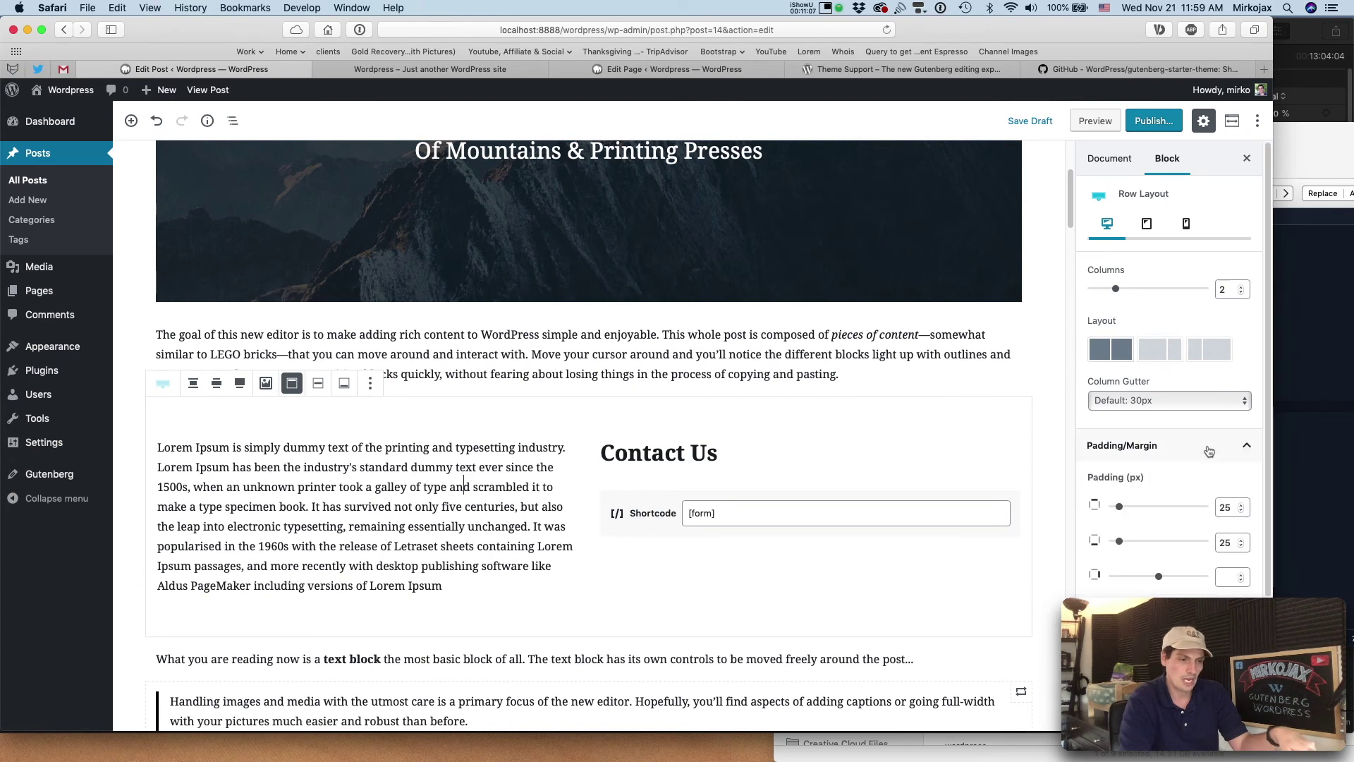
scroll(1143, 441, down, 2)
drag(1132, 434, 1102, 433)
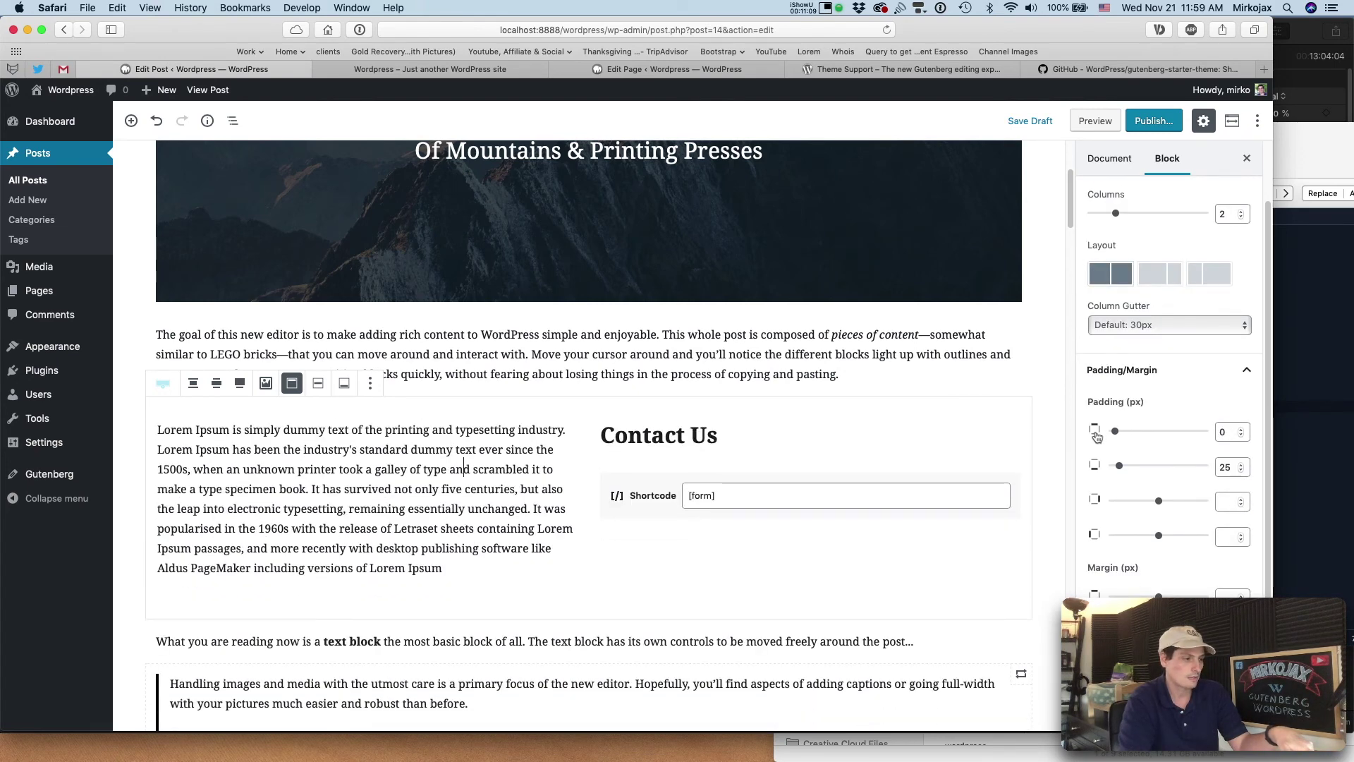
drag(1170, 505, 1110, 514)
scroll(1111, 515, down, 3)
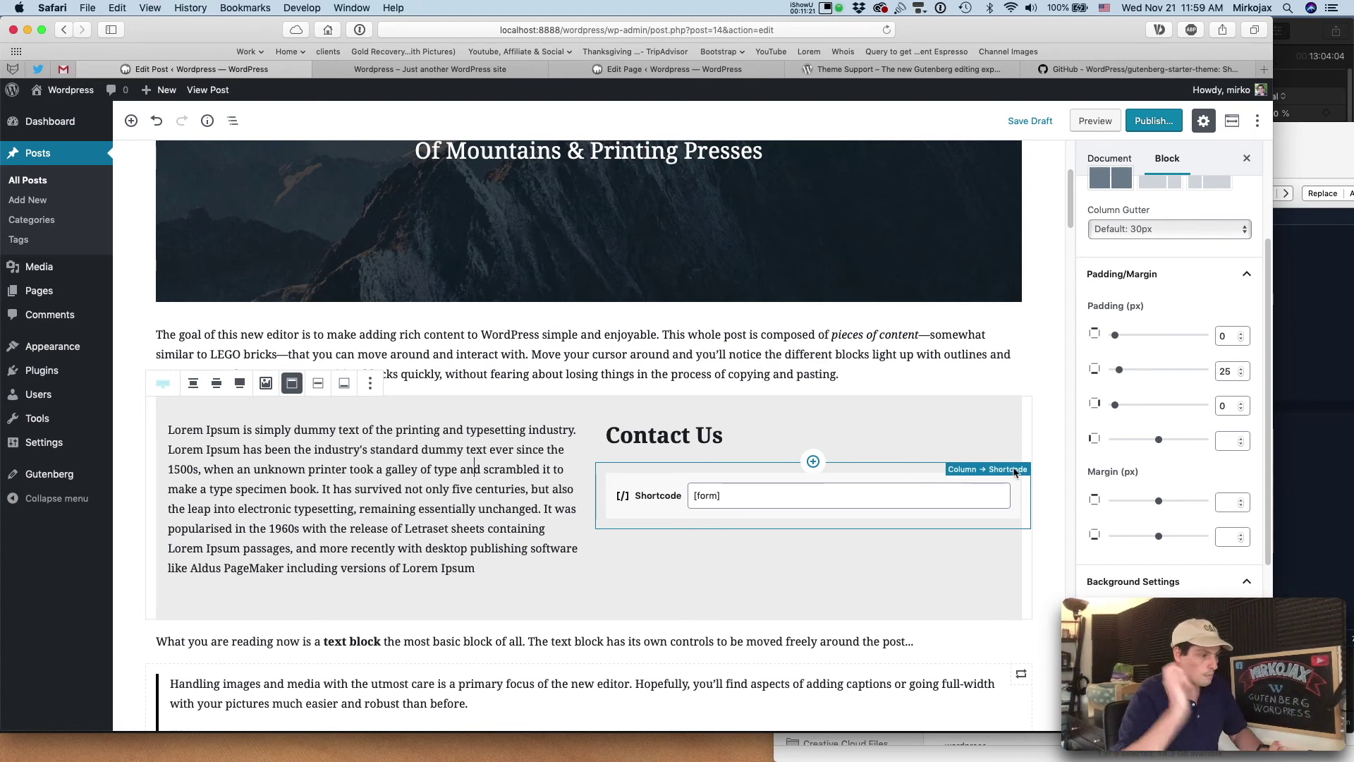
- Set the mountain landscape image with autumn trees, below "A Picture is Worth a Thousand Words", to full width
scroll(689, 344, up, 5)
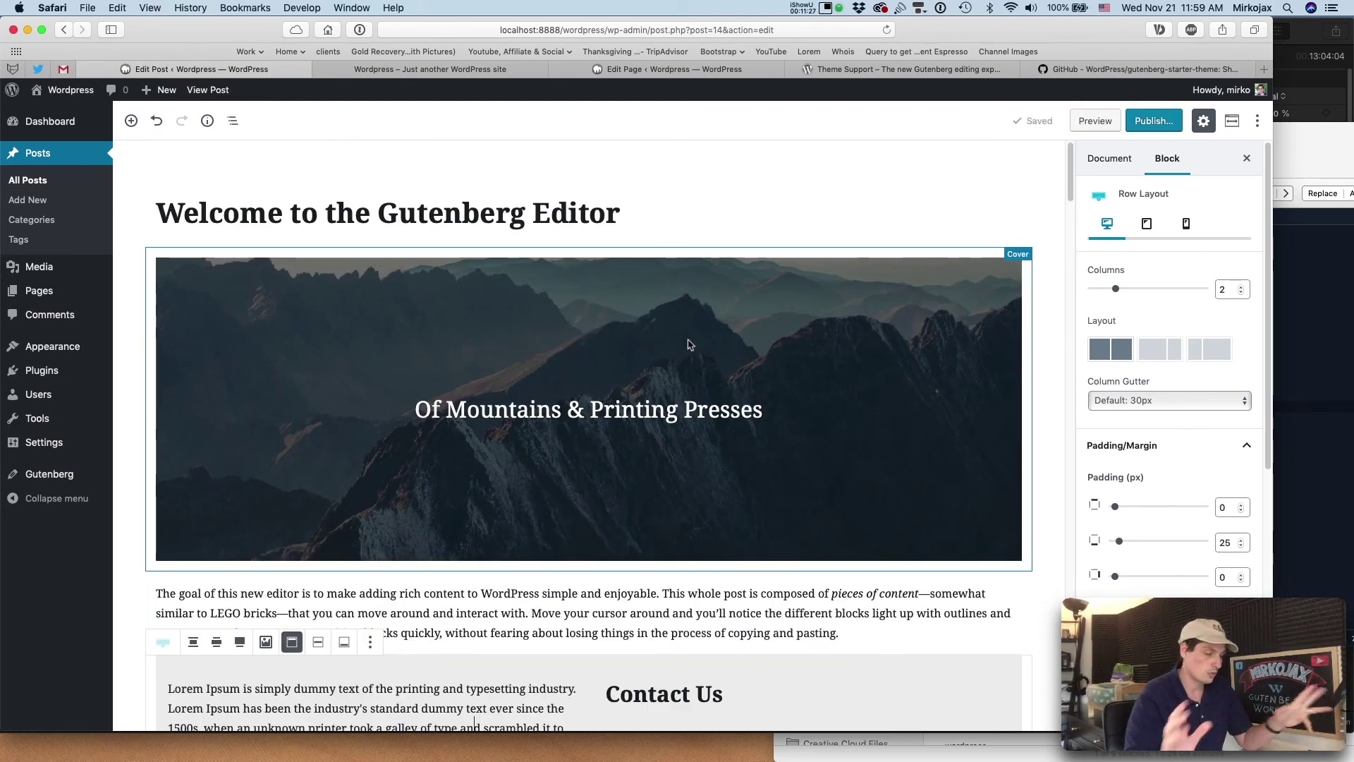
scroll(824, 395, down, 7)
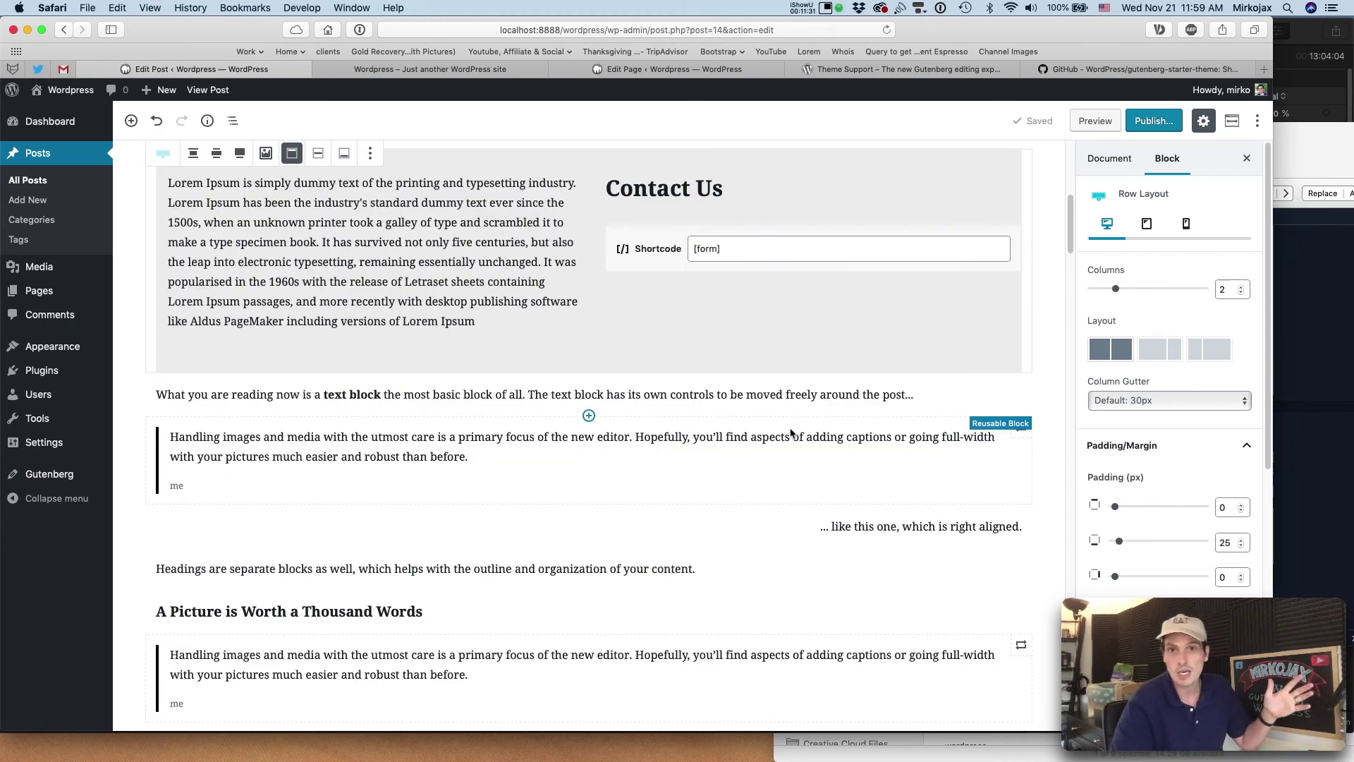
scroll(791, 433, down, 8)
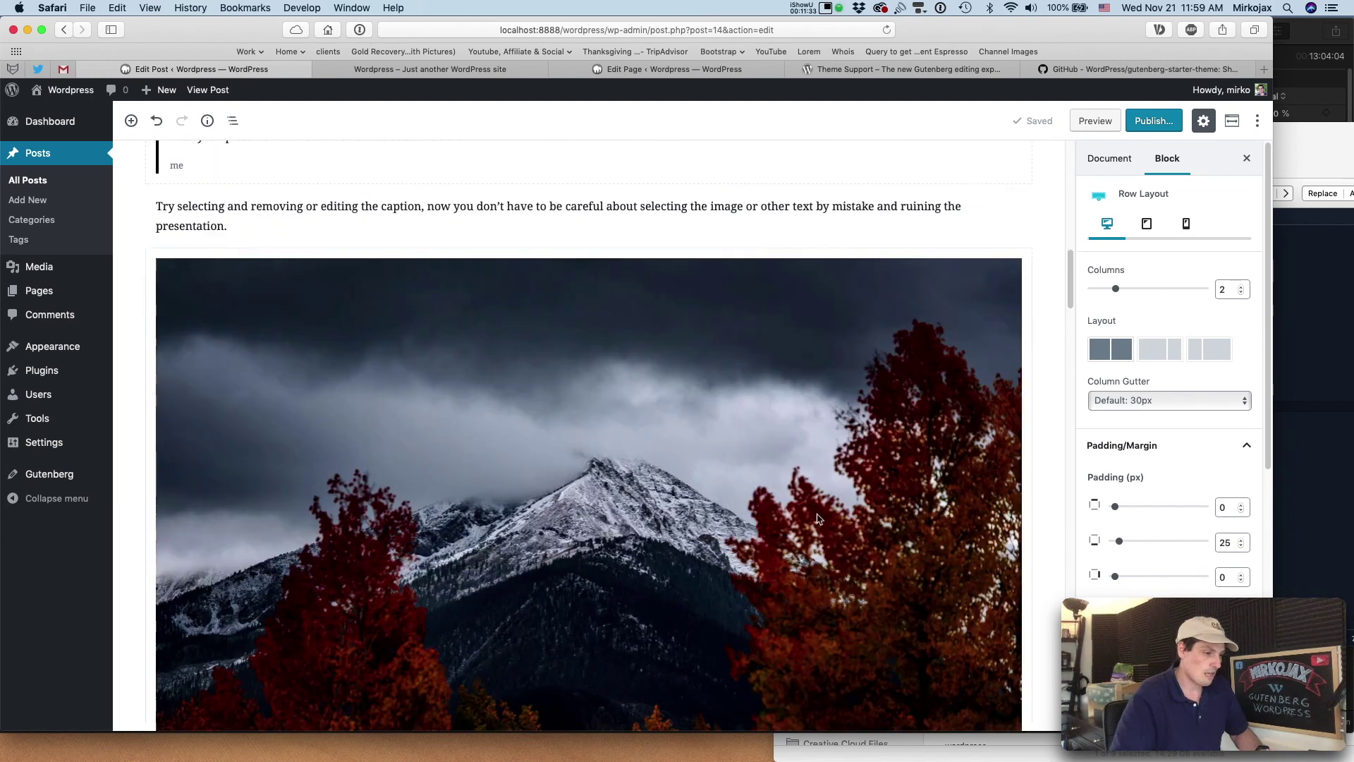
click(747, 421)
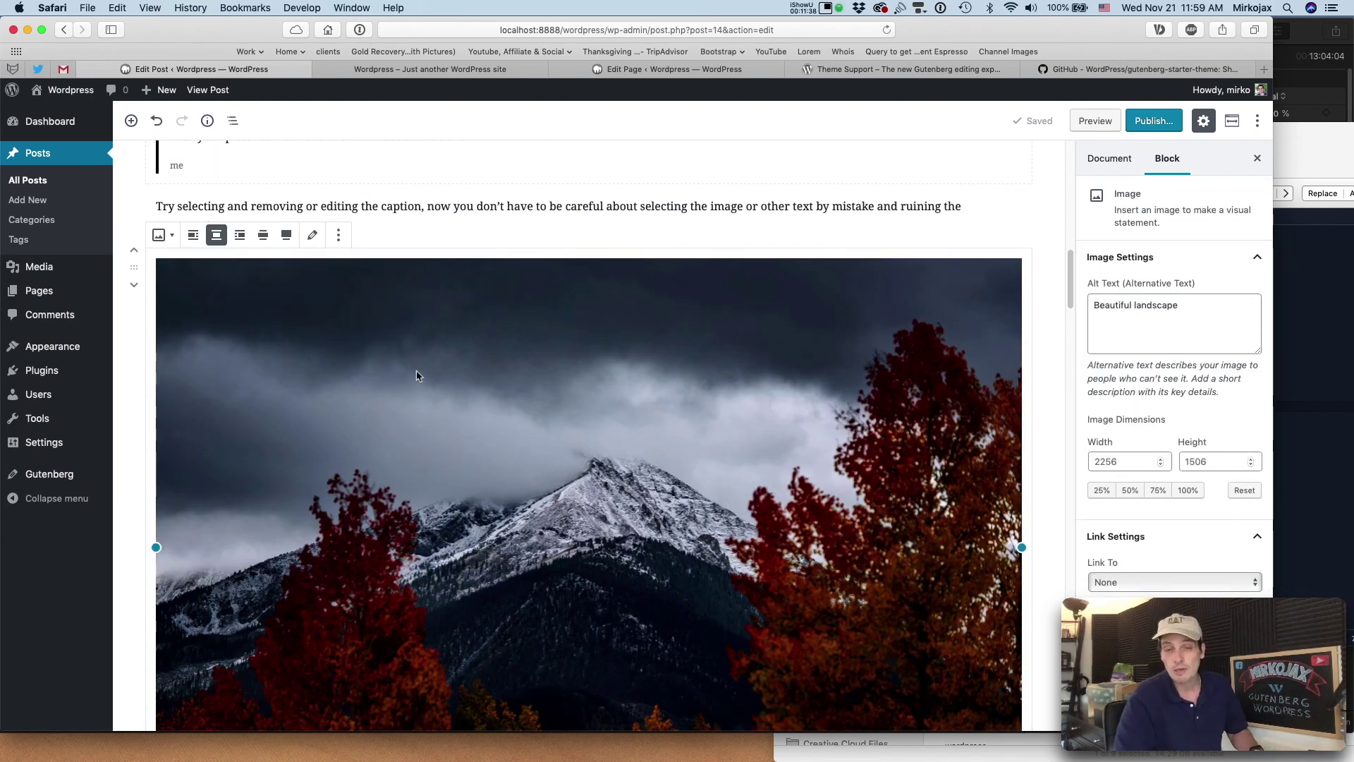
click(286, 234)
- Review the full-width image and the post's remaining blocks down past the galleries and embedded video, then return to the post title
scroll(470, 374, down, 10)
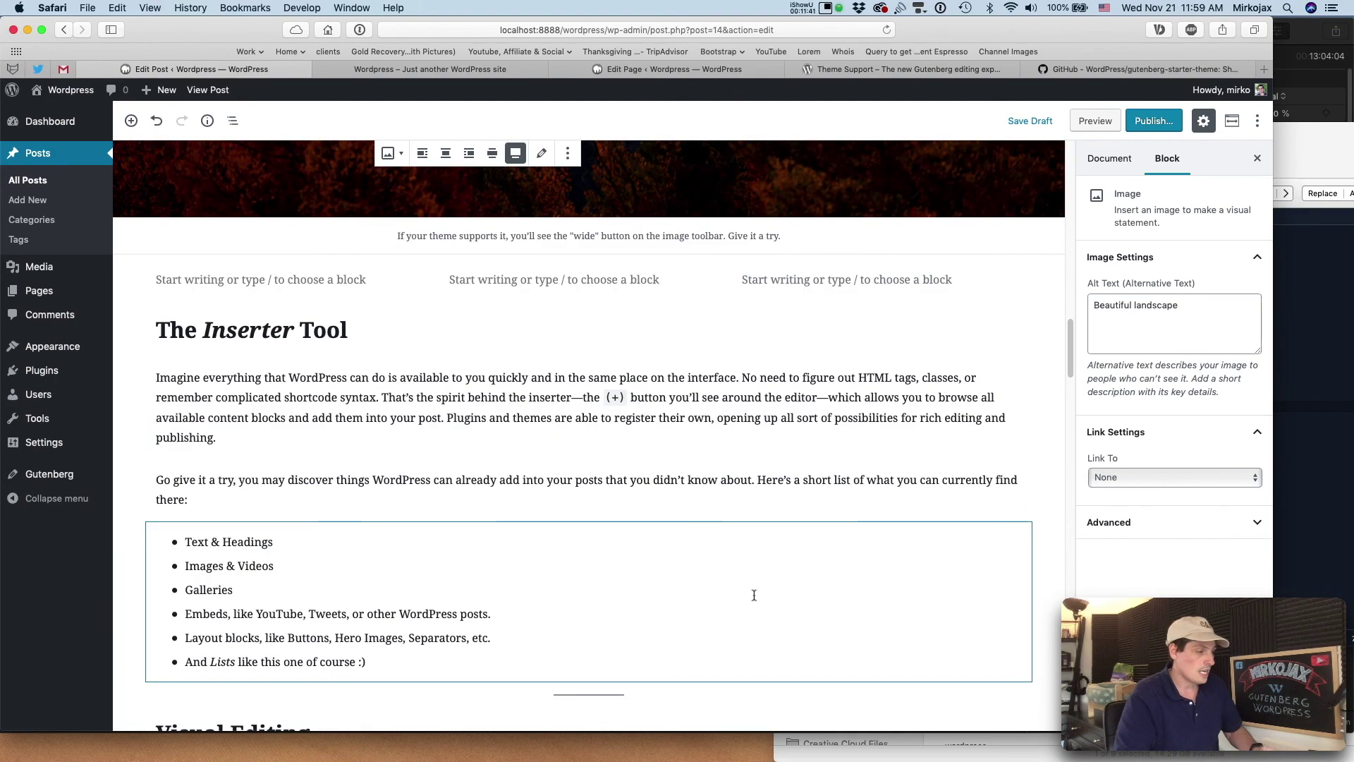
scroll(753, 596, up, 6)
scroll(769, 586, down, 5)
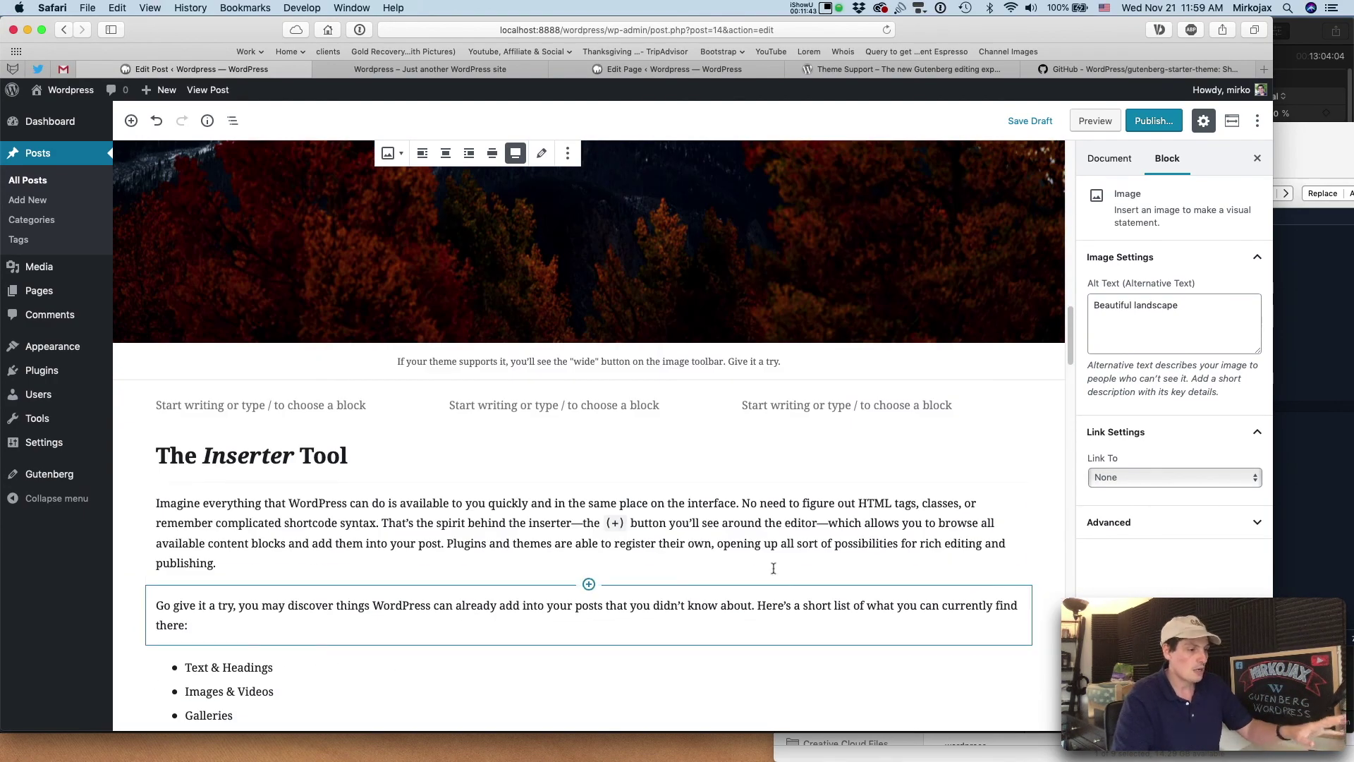
scroll(618, 472, up, 6)
scroll(499, 439, up, 5)
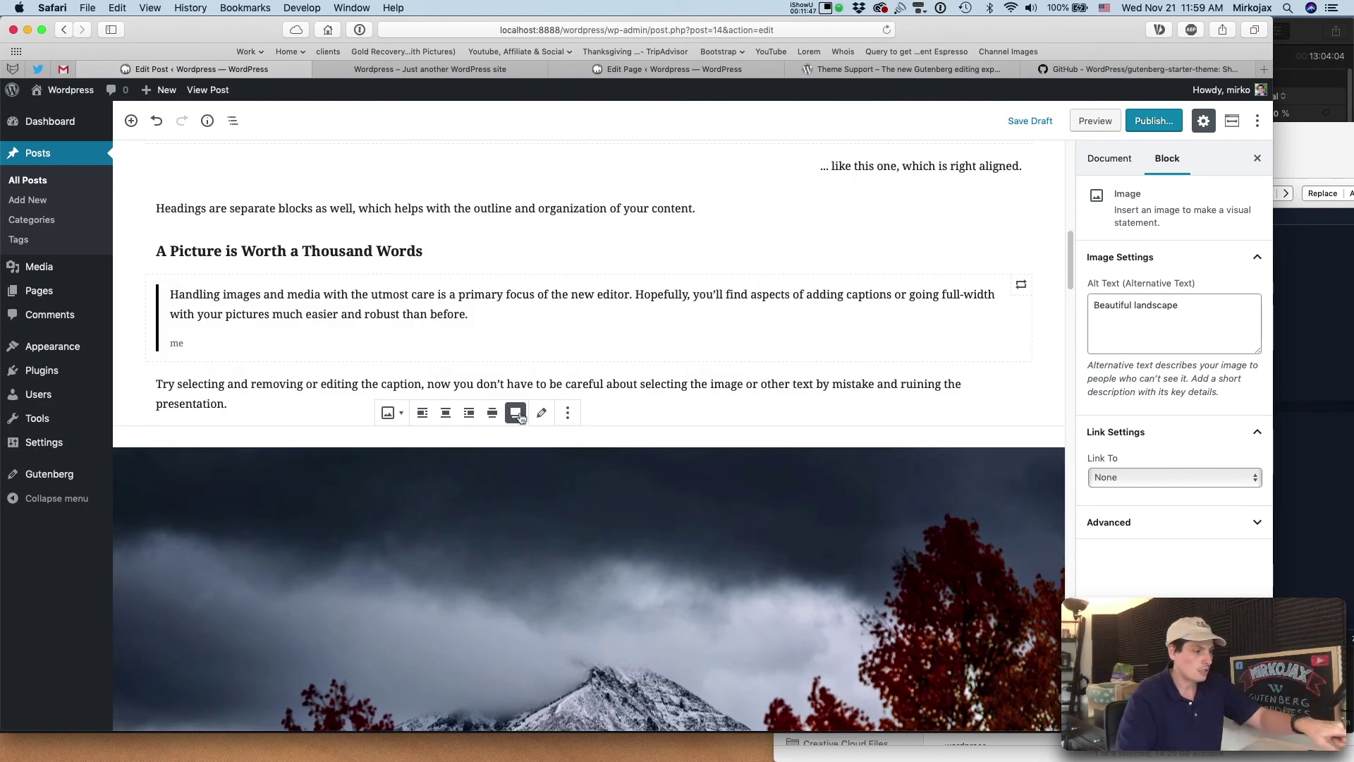
scroll(661, 529, down, 7)
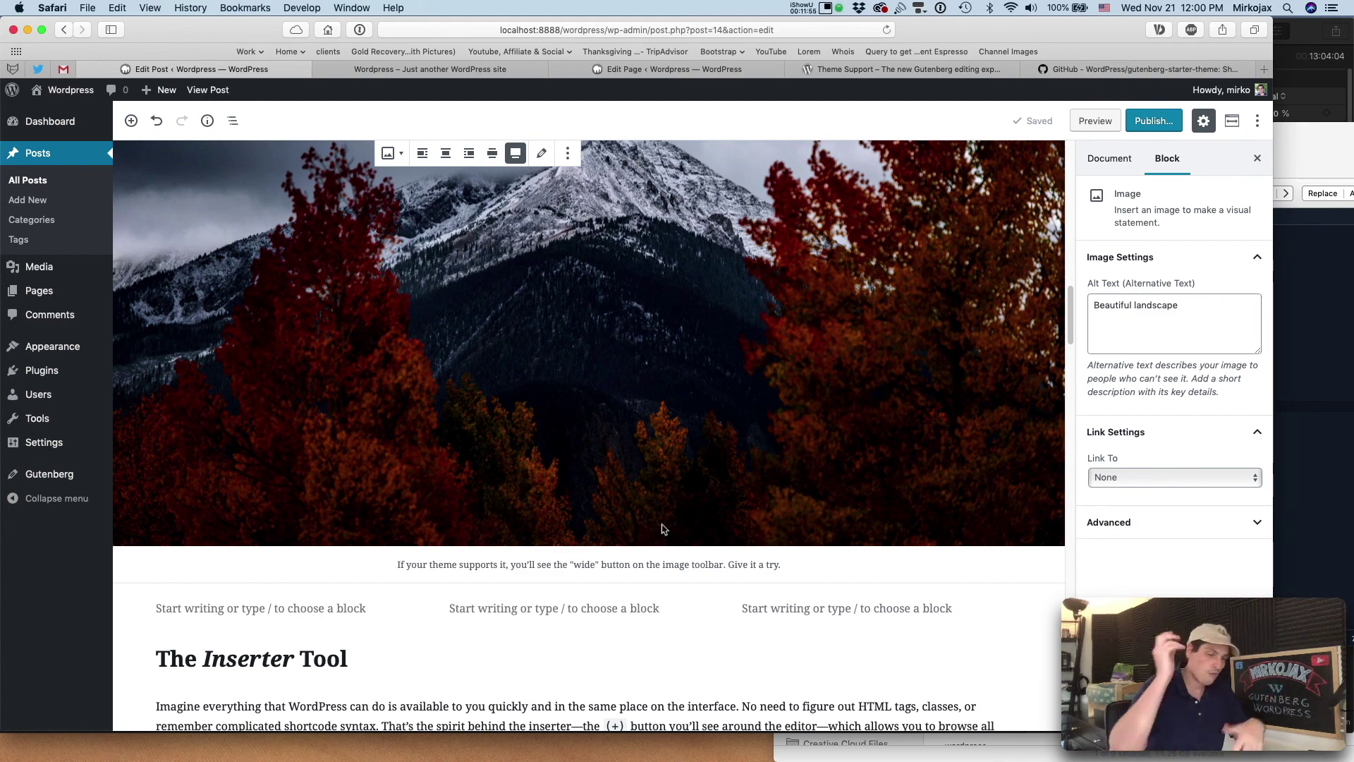
scroll(660, 508, down, 15)
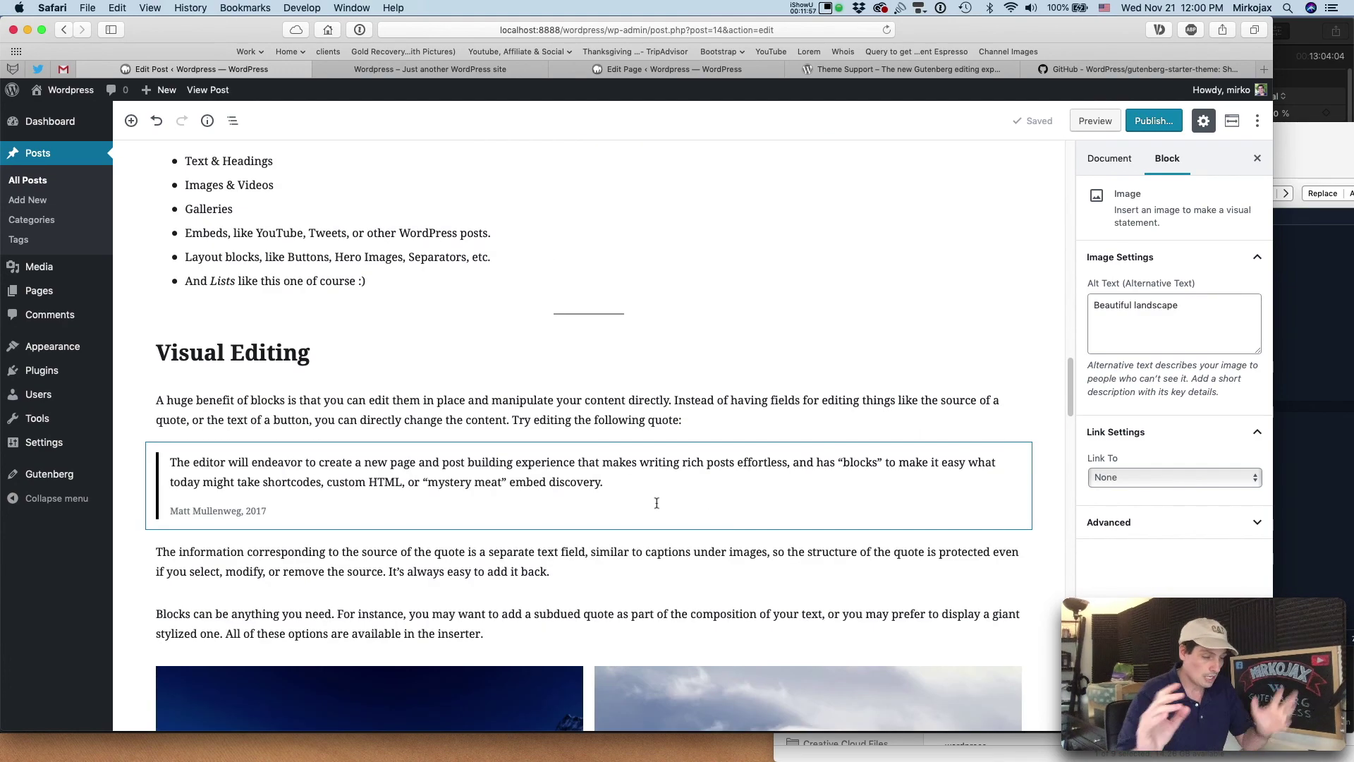
scroll(698, 452, down, 10)
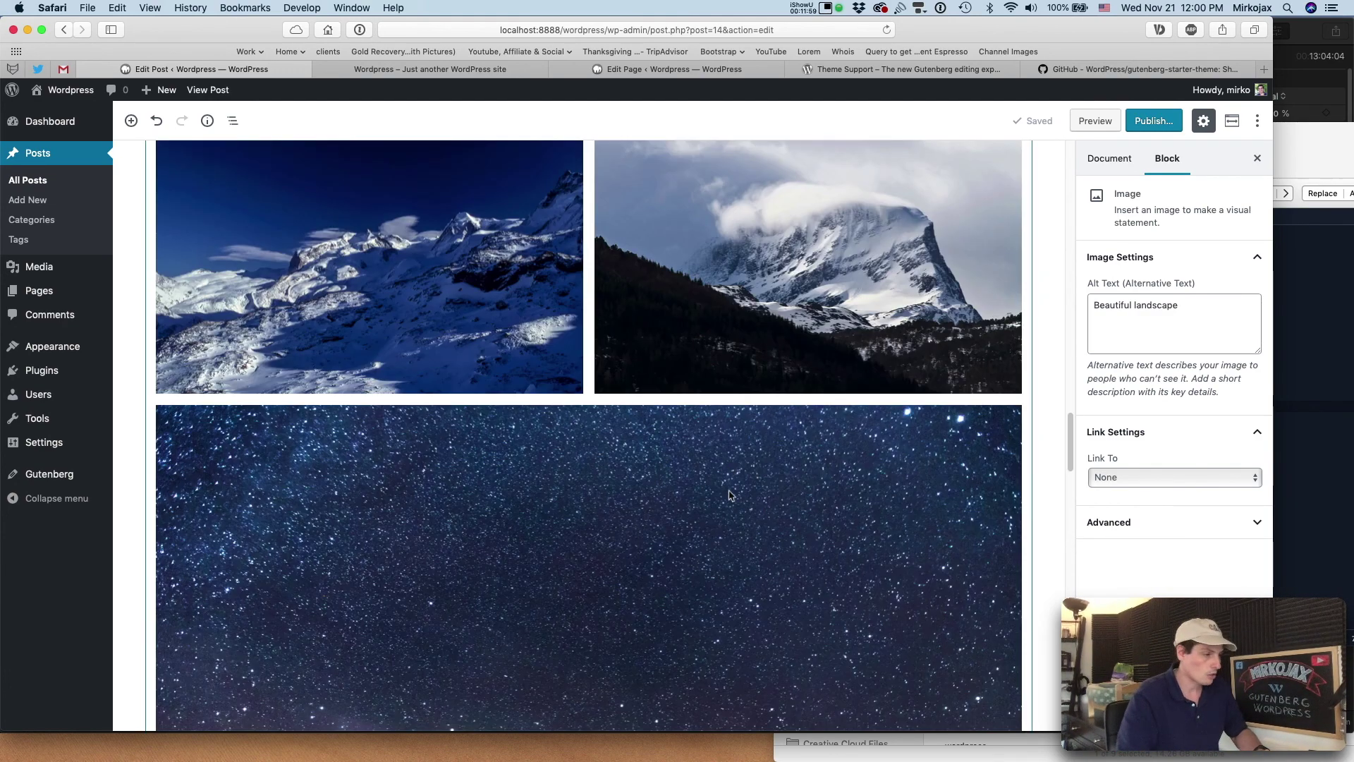
scroll(730, 494, down, 15)
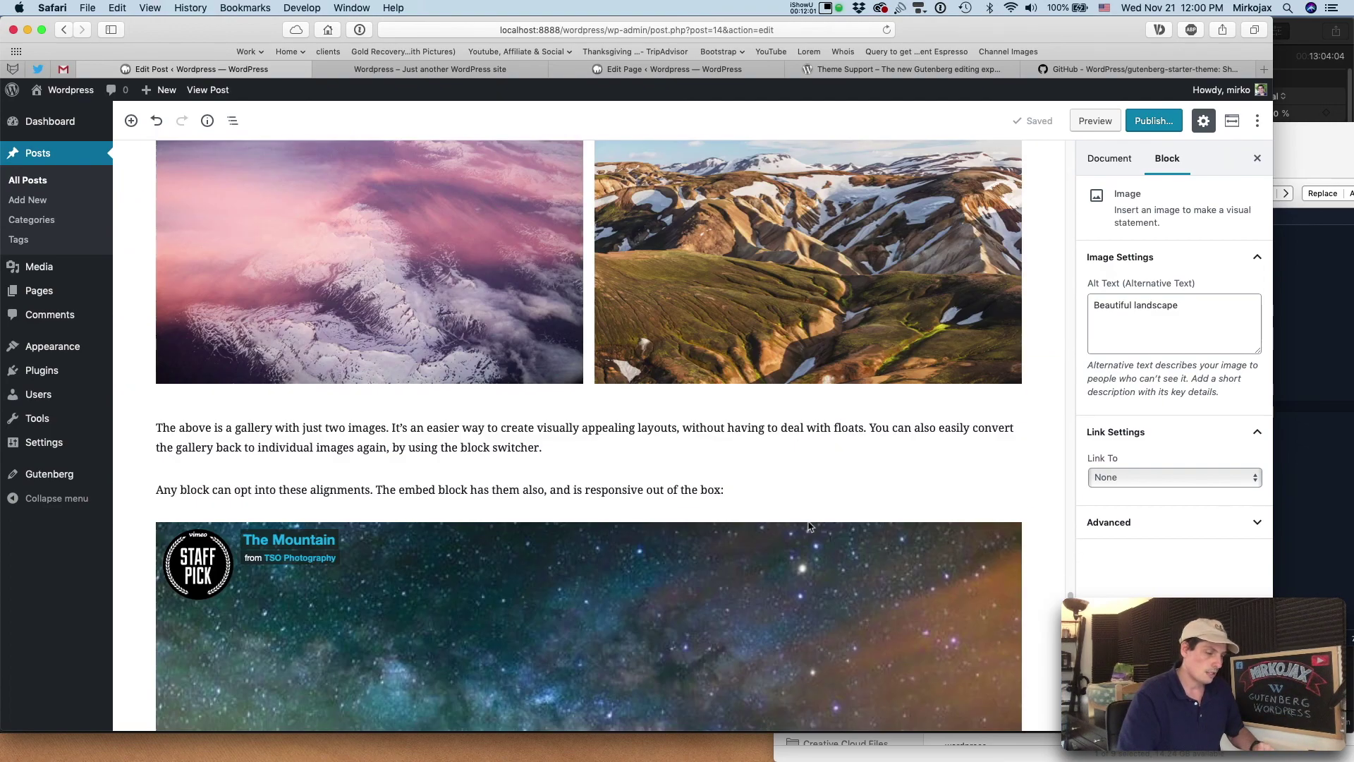
scroll(838, 508, down, 15)
scroll(796, 445, up, 20)
scroll(796, 445, up, 6)
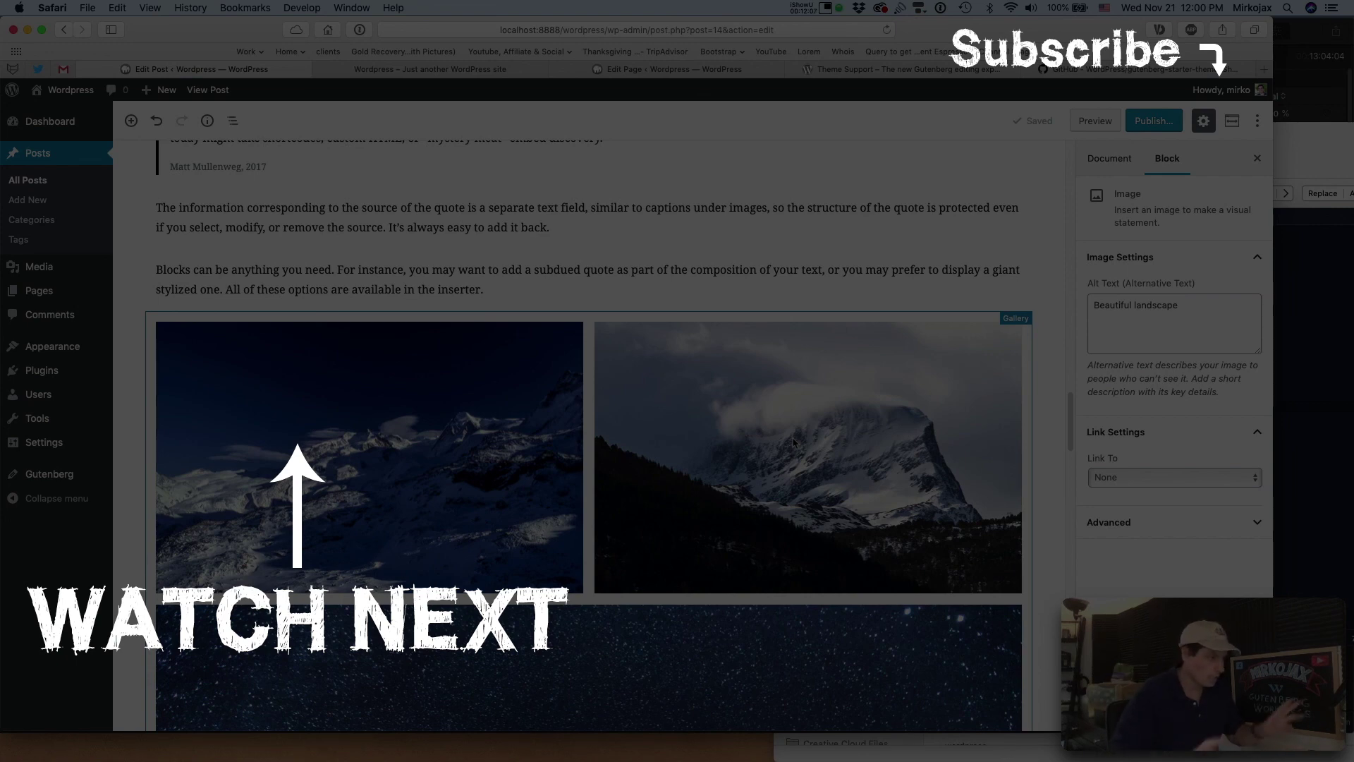
scroll(915, 400, up, 20)
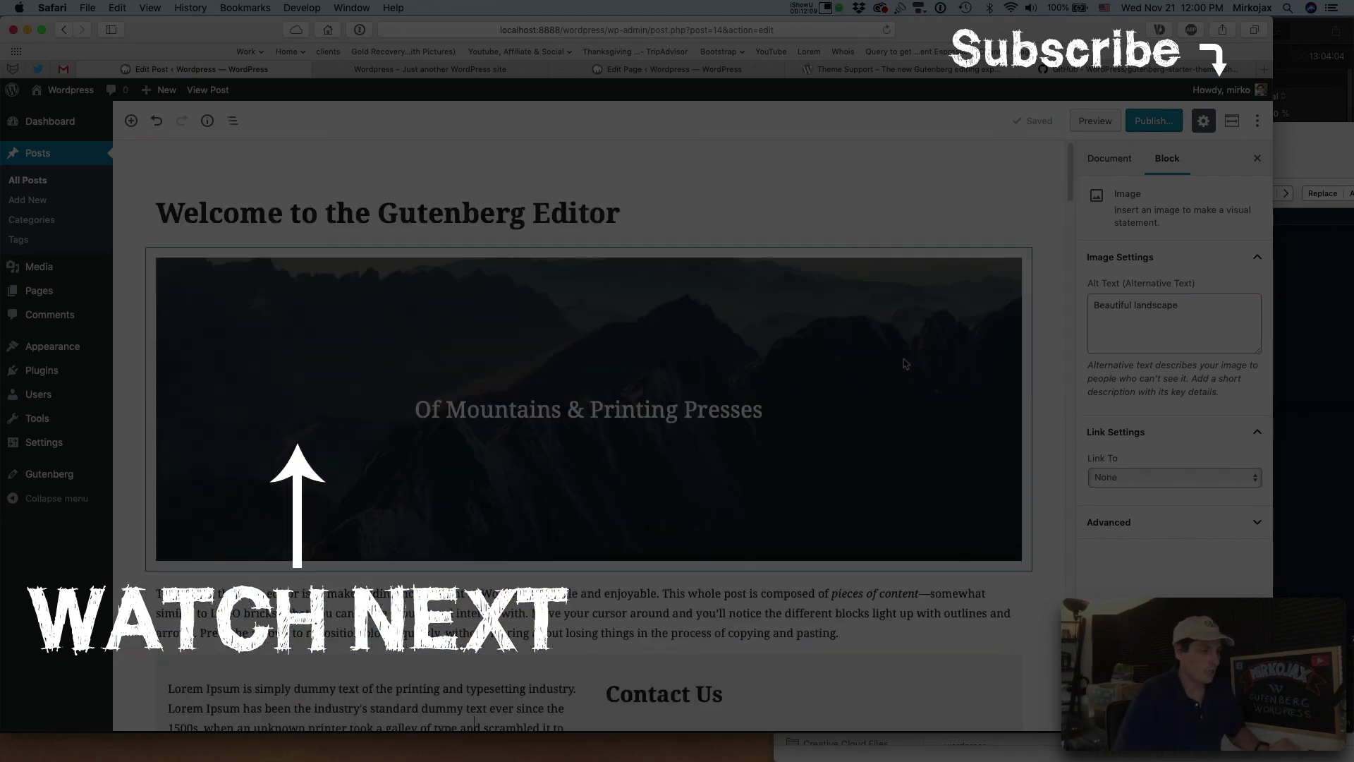